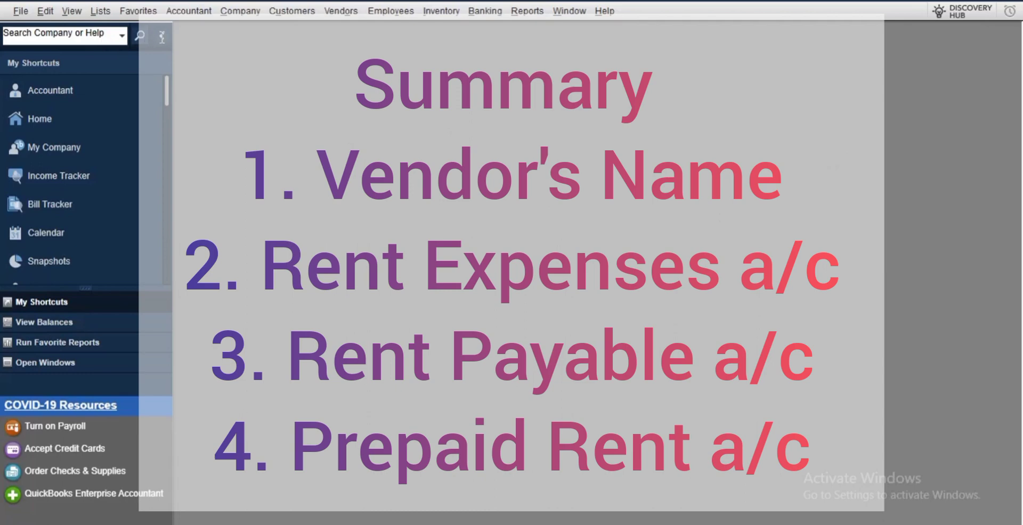
Collapse the My Shortcuts icon bar to a narrow strip, leaving the empty workspace.
{"action": "left_click", "coordinate": [161, 37]}
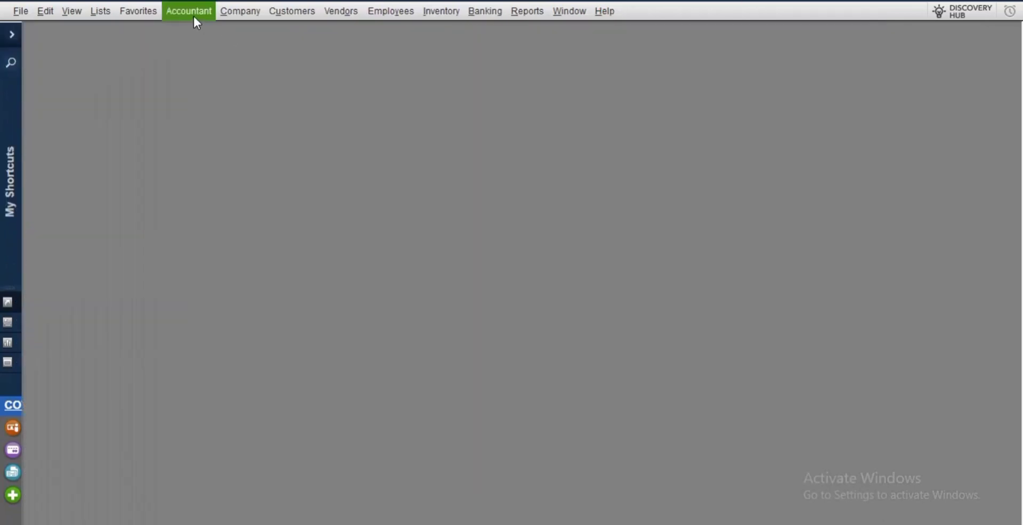
Open the Chart of Accounts from the Accountant menu and maximize it.
{"action": "left_click", "coordinate": [193, 15]}
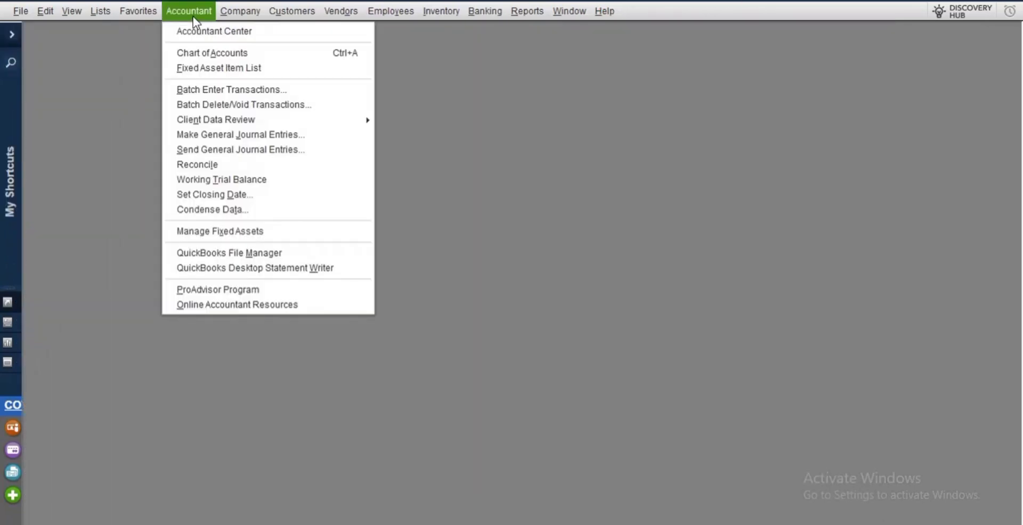
{"action": "left_click", "coordinate": [212, 55]}
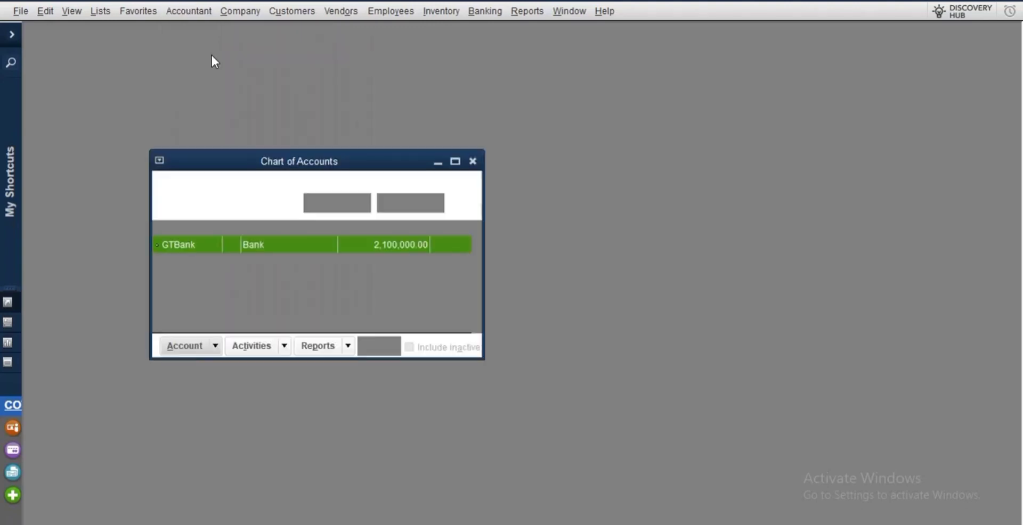
{"action": "left_click", "coordinate": [455, 161]}
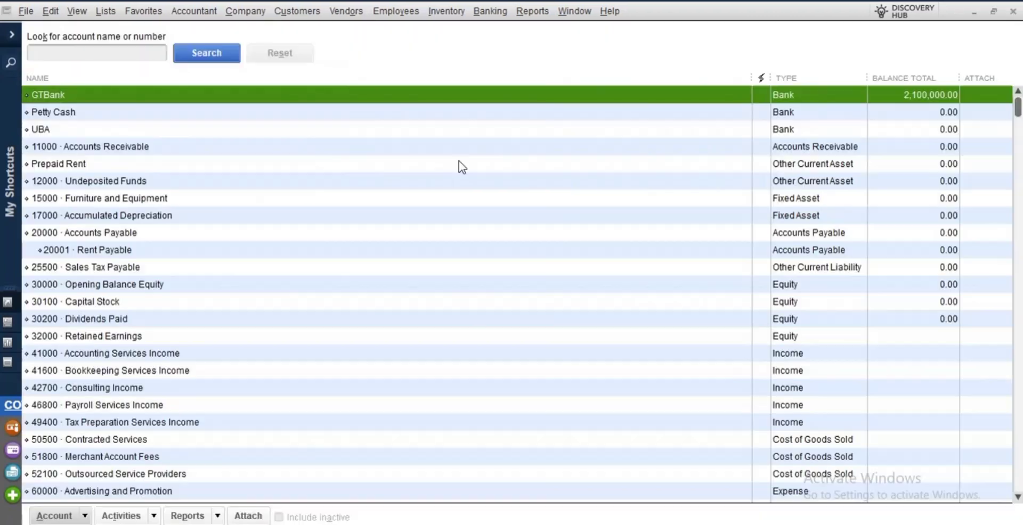
Search the accounts for 'Rent' to list Prepaid Rent, Rent Payable, Equipment Rental and Rent Expense.
{"action": "left_click", "coordinate": [125, 54]}
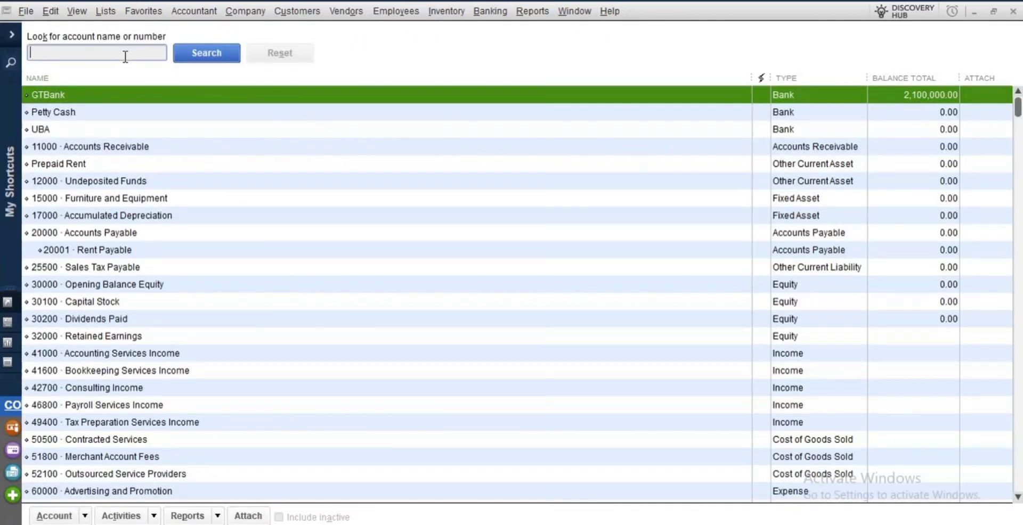
{"action": "type", "text": "Rent"}
{"action": "left_click", "coordinate": [216, 48]}
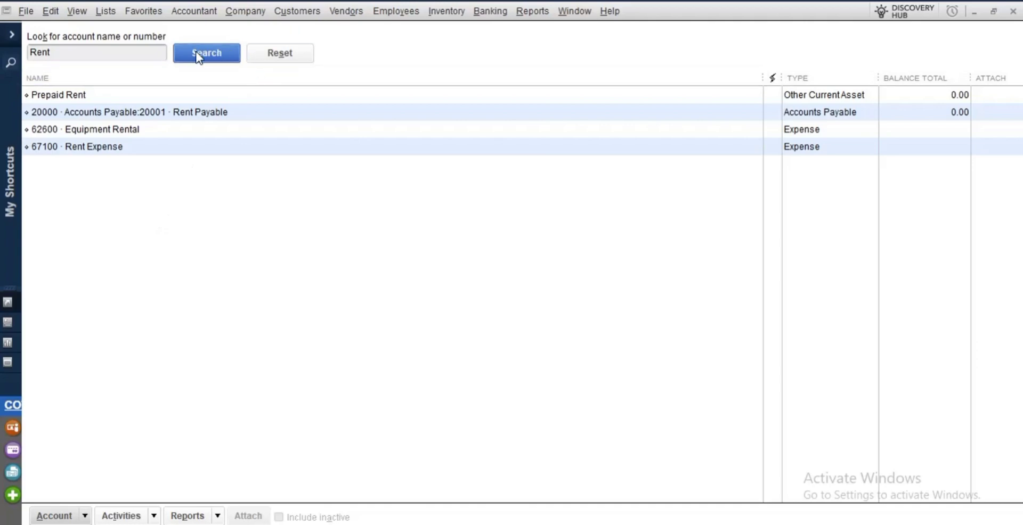
{"action": "left_click", "coordinate": [138, 52]}
{"action": "left_click", "coordinate": [344, 13]}
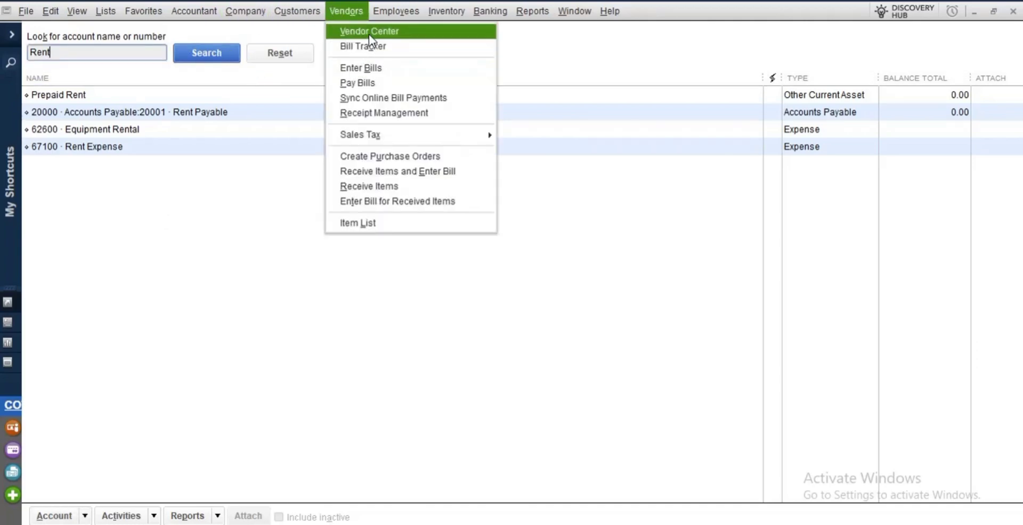
Review the landlord vendor's details in the Vendor Center, then close the filtered Chart of Accounts.
{"action": "left_click", "coordinate": [369, 33]}
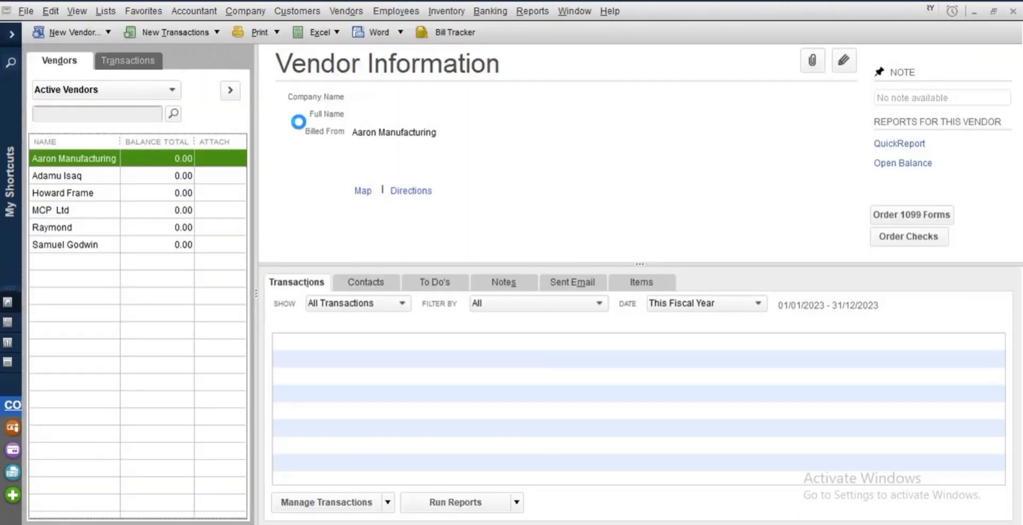
{"action": "left_click", "coordinate": [88, 246]}
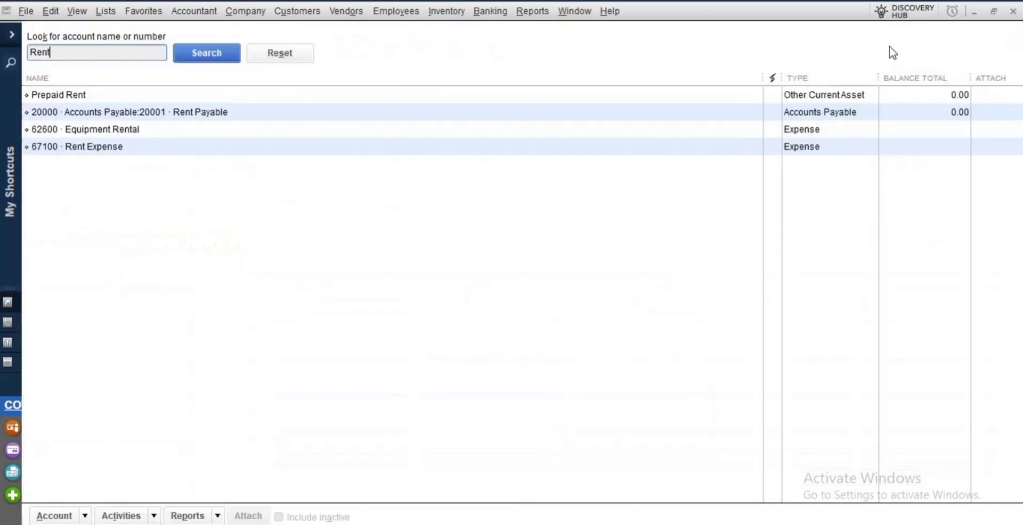
{"action": "left_click", "coordinate": [1011, 13]}
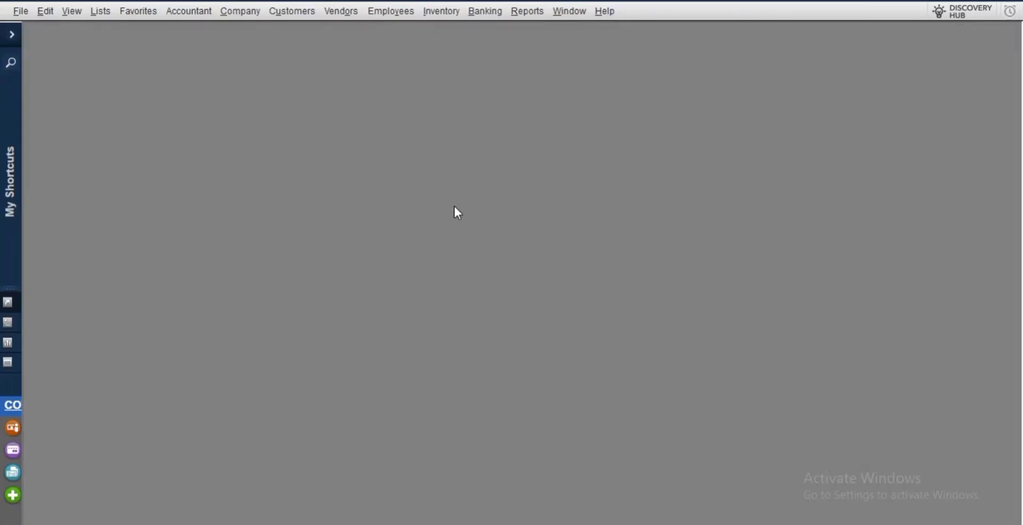
Start a new bill with 20001 Rent Payable as the A/P account.
{"action": "left_click", "coordinate": [343, 15]}
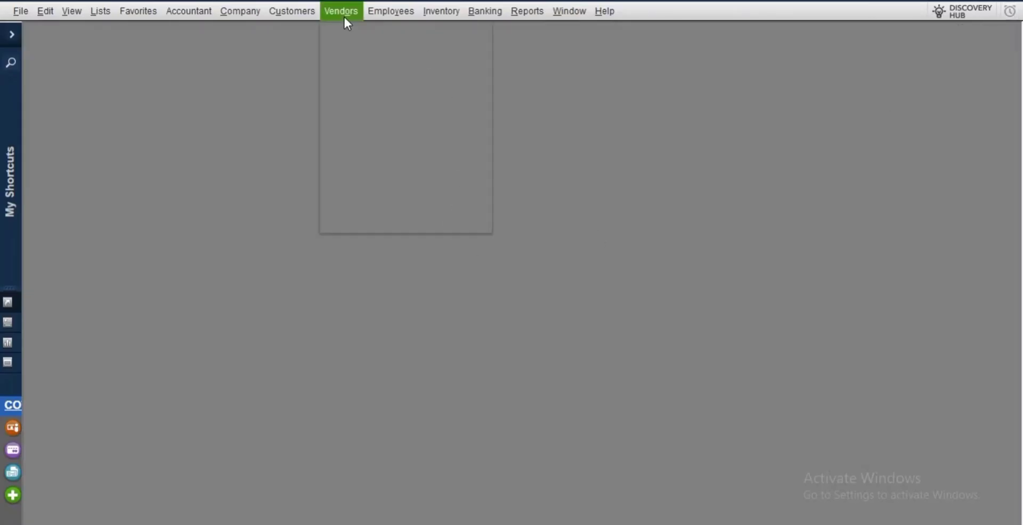
{"action": "left_click", "coordinate": [360, 68]}
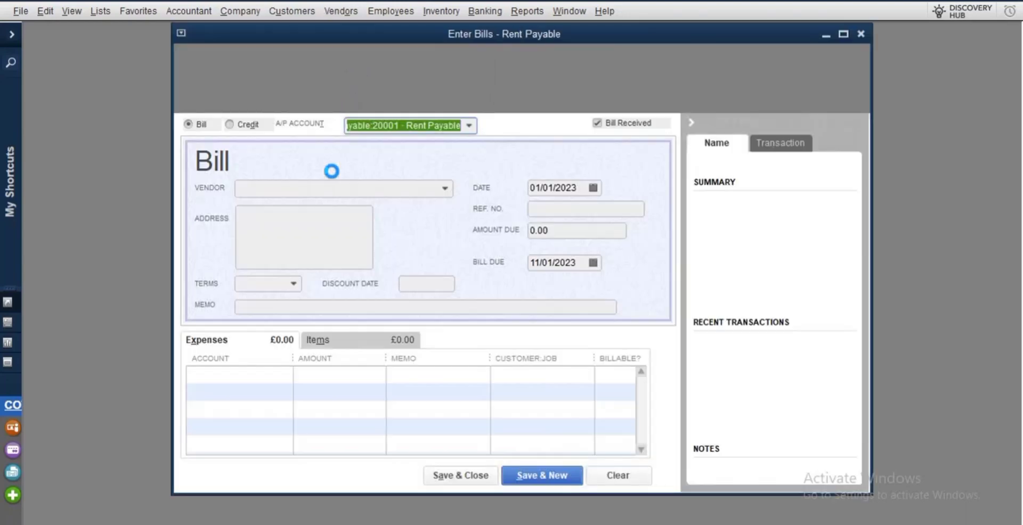
{"action": "left_click", "coordinate": [469, 125]}
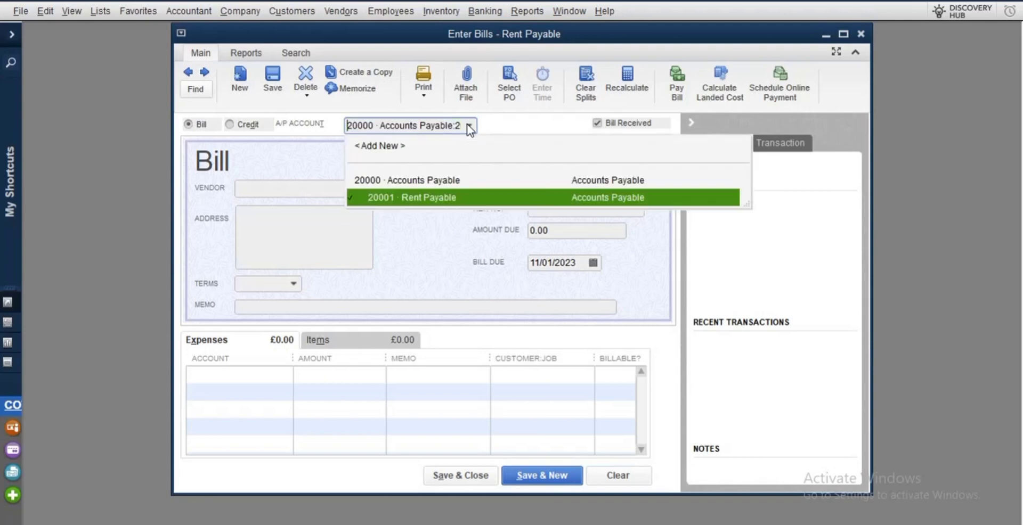
{"action": "left_click", "coordinate": [414, 198]}
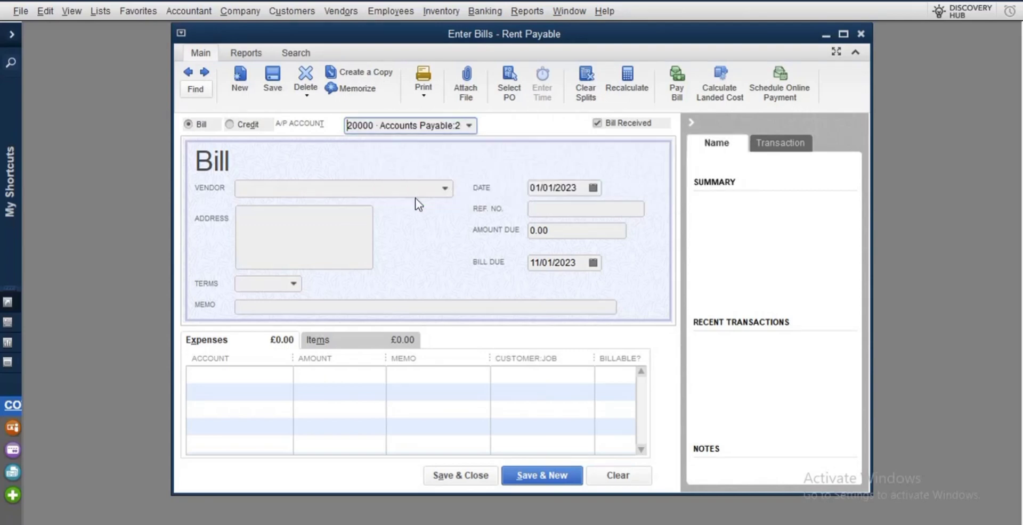
Pick the landlord as vendor and enter memo 'Rent Payment for Jan 2023 to Dec 2023', then copy it.
{"action": "left_click", "coordinate": [391, 191]}
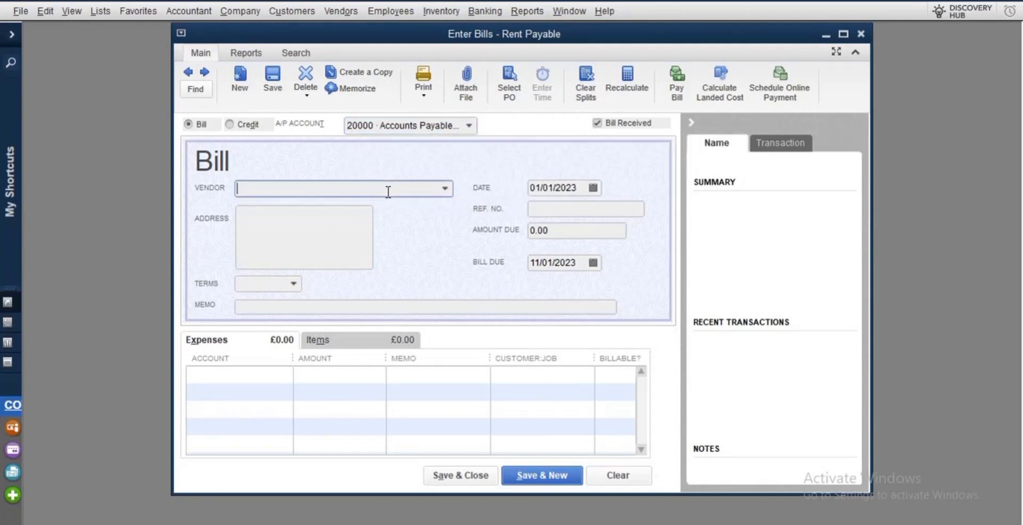
{"action": "type", "text": "Samuel Godwin"}
{"action": "left_click", "coordinate": [381, 243]}
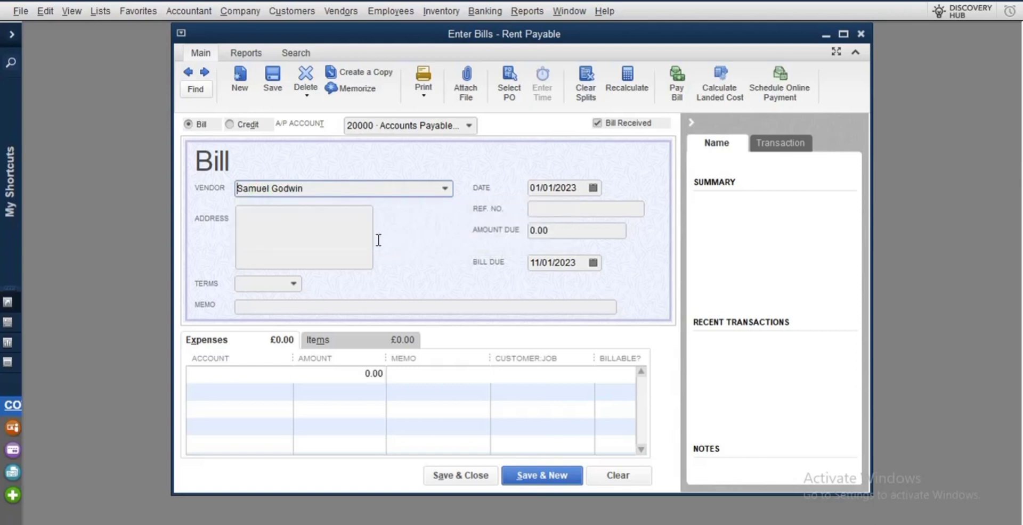
{"action": "left_click", "coordinate": [272, 308]}
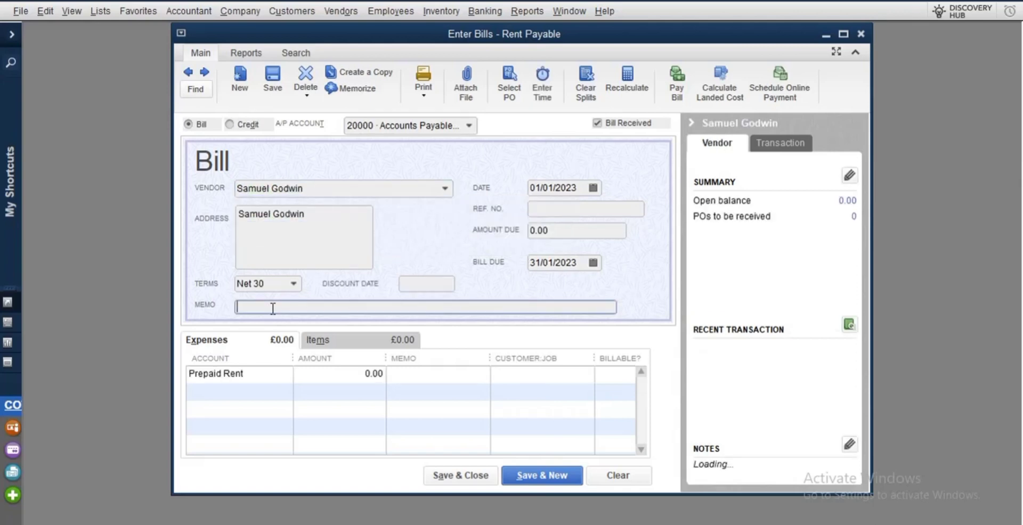
{"action": "type", "text": "Rent Payment for"}
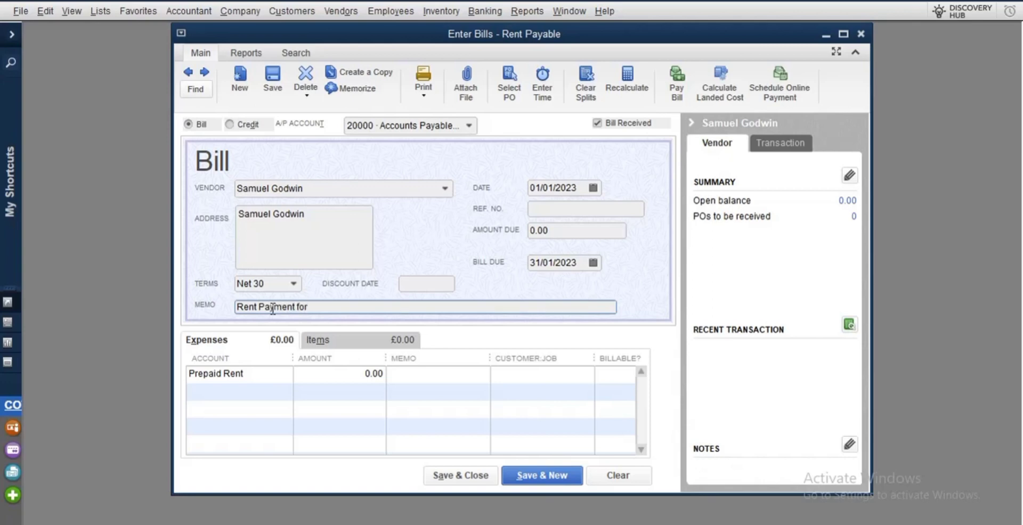
{"action": "type", "text": " Jan 2023 to Dec 202"}
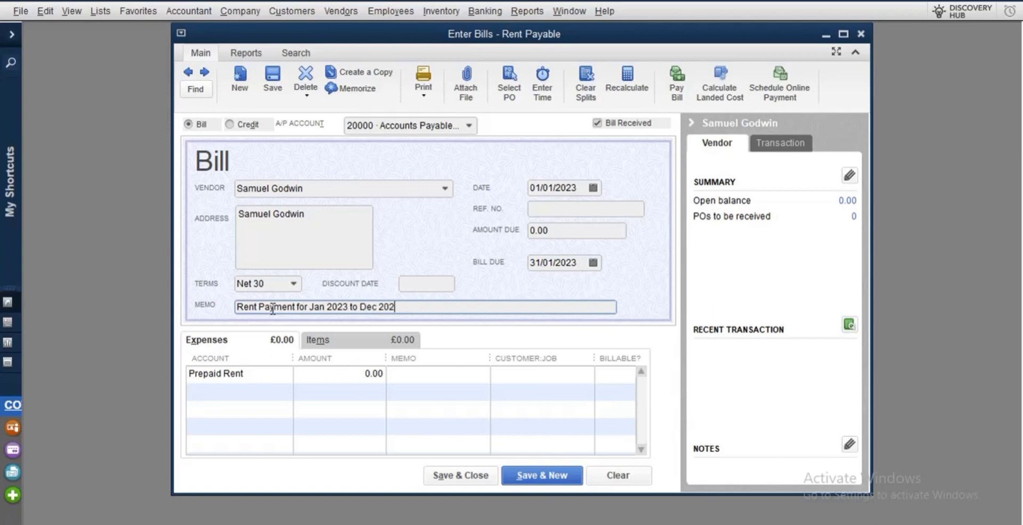
{"action": "type", "text": "3"}
{"action": "key", "text": "shift+Home"}
{"action": "key", "text": "ctrl+c"}
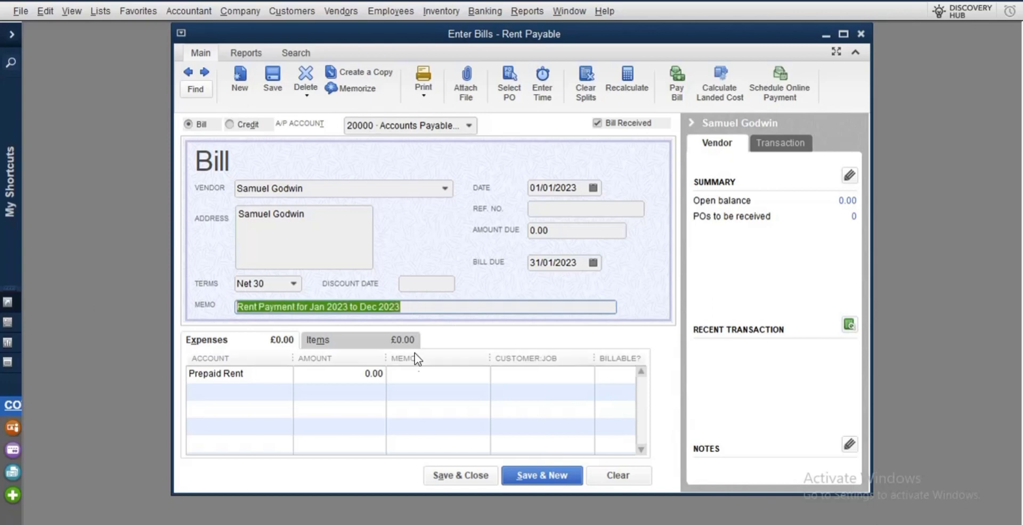
Fill the expense line with the pasted rent memo and amount 1,200,000.00.
{"action": "left_click", "coordinate": [420, 368]}
{"action": "key", "text": "ctrl+v"}
{"action": "key", "text": "shift+Tab"}
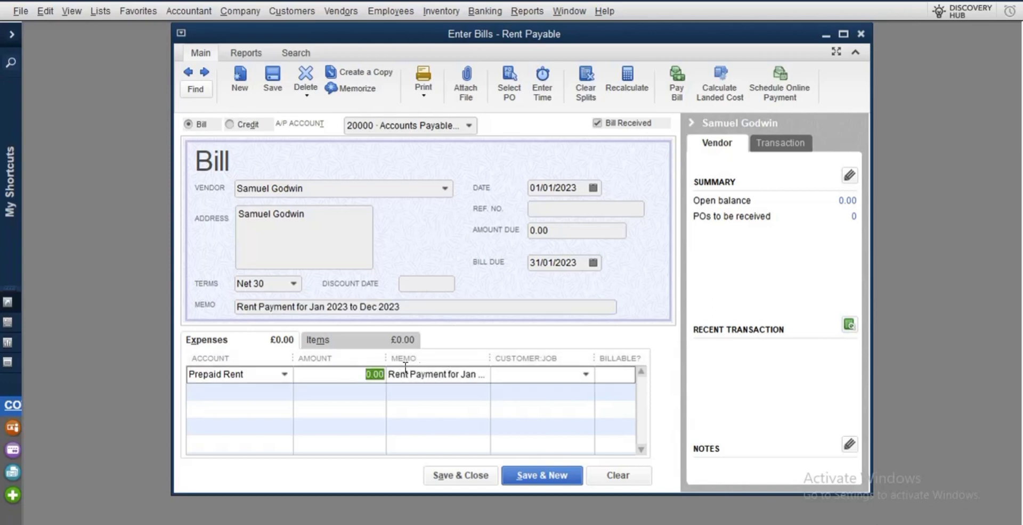
{"action": "type", "text": "1"}
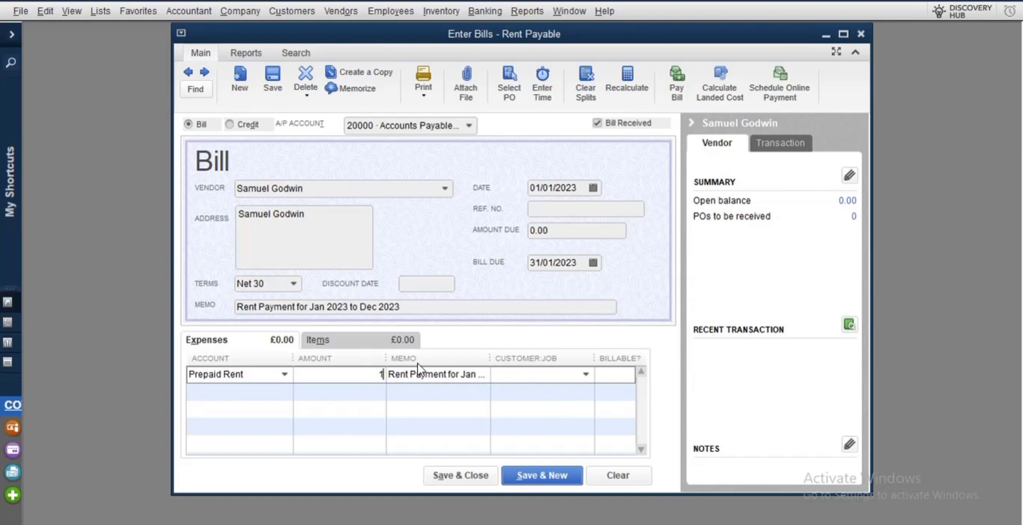
{"action": "type", "text": "200000"}
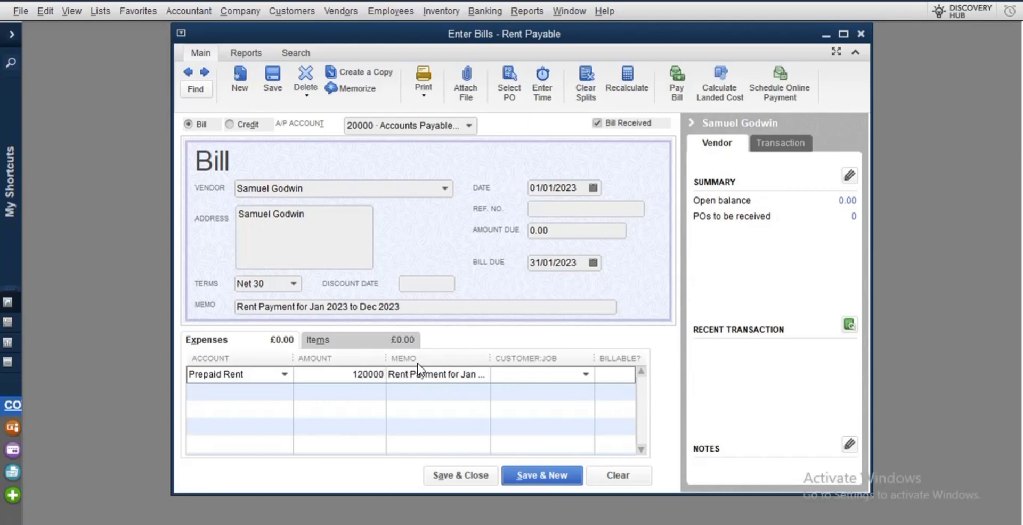
Confirm Prepaid Rent and Rent Payable, keep the date 01/01/2023, and save the bill.
{"action": "left_click", "coordinate": [285, 373]}
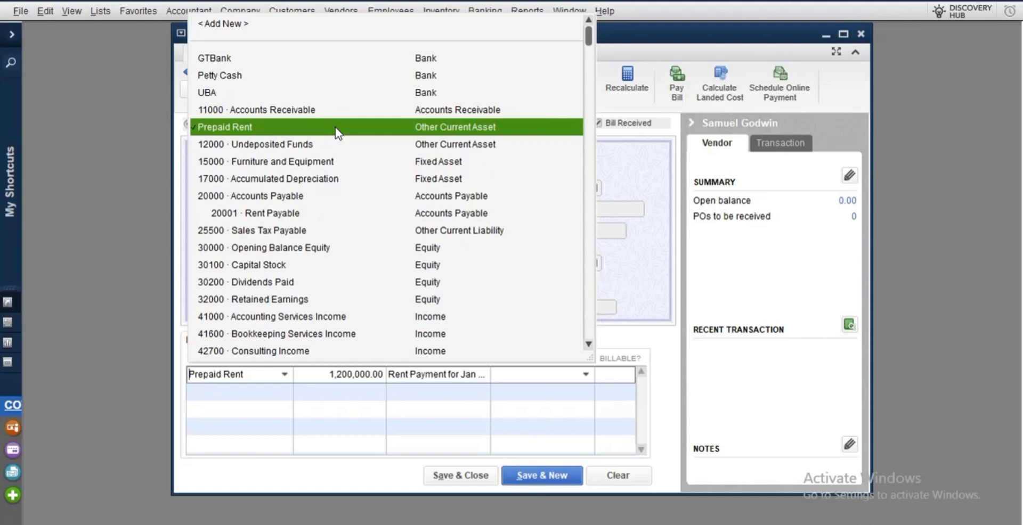
{"action": "left_click", "coordinate": [636, 178]}
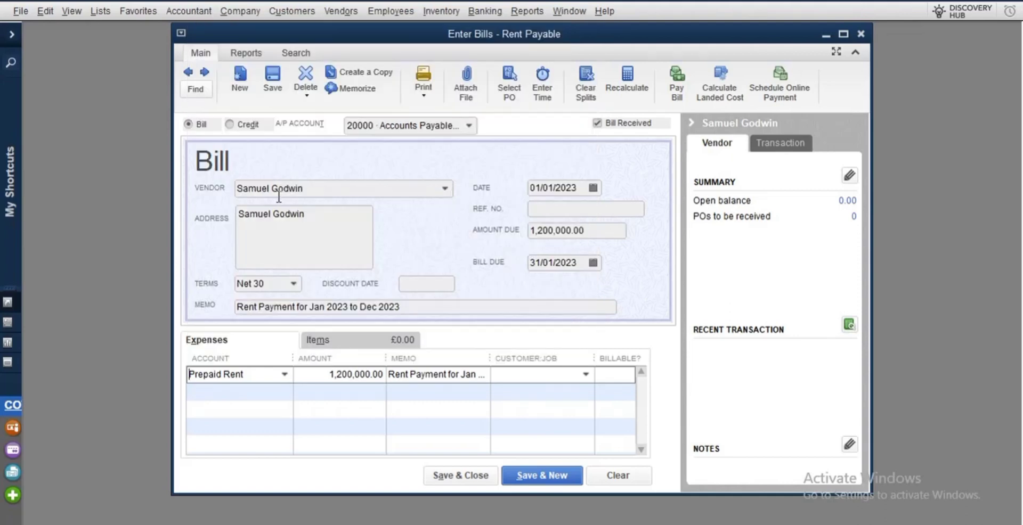
{"action": "left_click", "coordinate": [468, 126]}
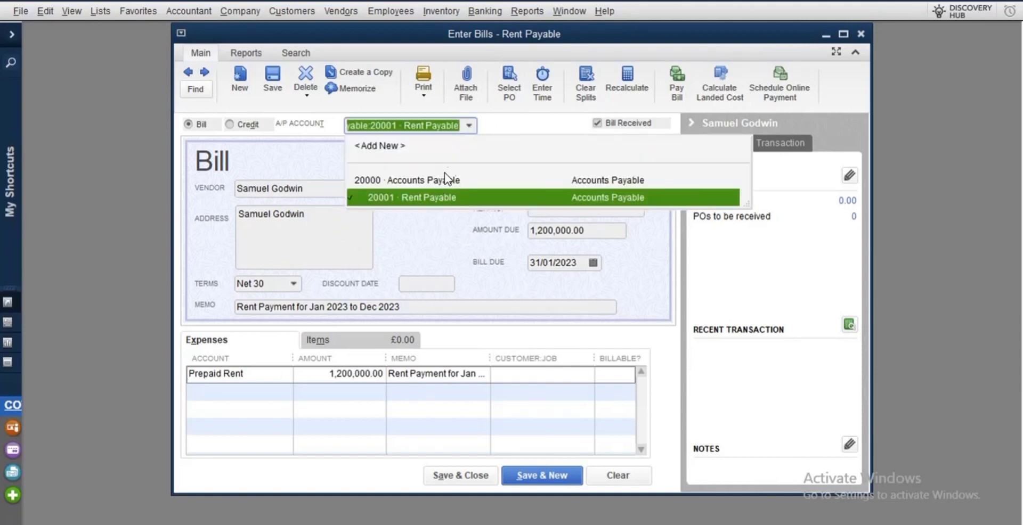
{"action": "left_click", "coordinate": [485, 296]}
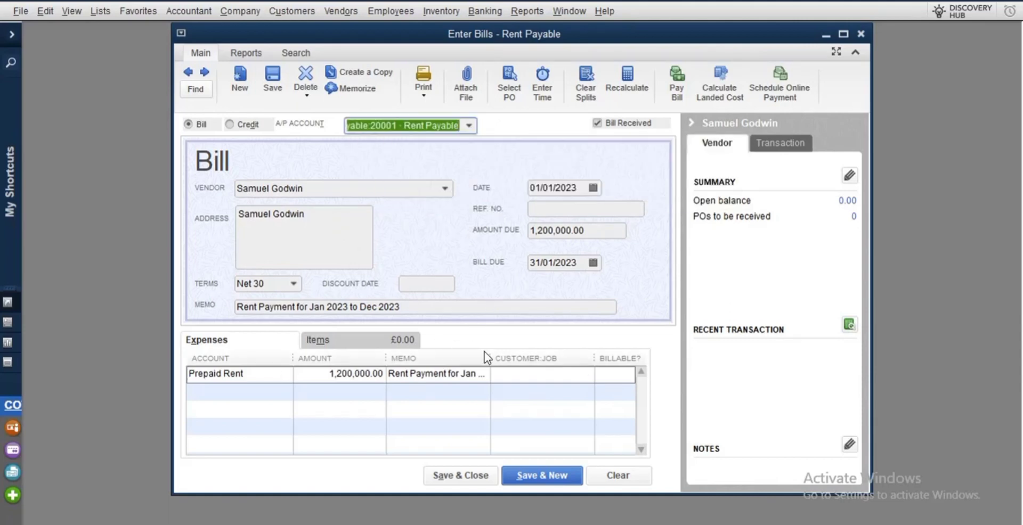
{"action": "left_click", "coordinate": [589, 188]}
{"action": "left_click", "coordinate": [591, 189]}
{"action": "left_click", "coordinate": [558, 260]}
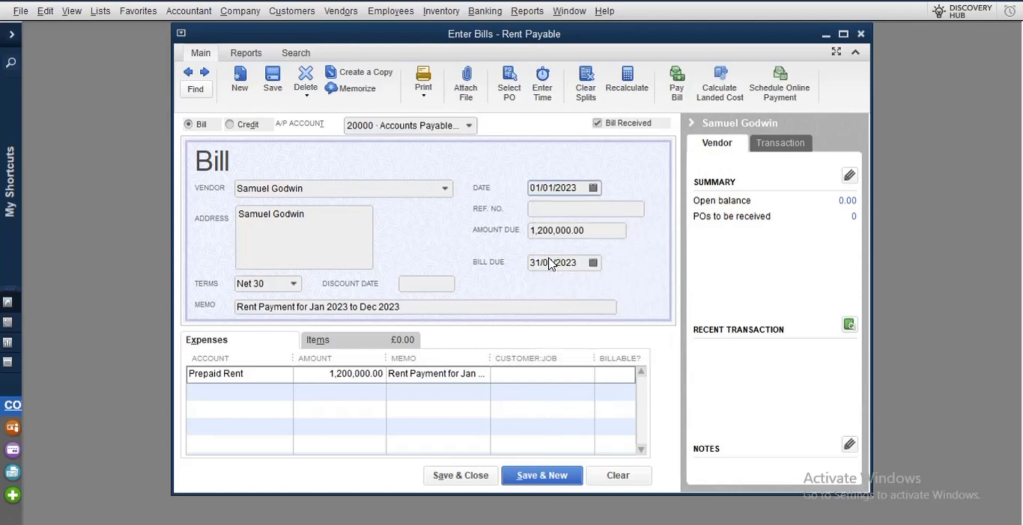
{"action": "left_click", "coordinate": [475, 477]}
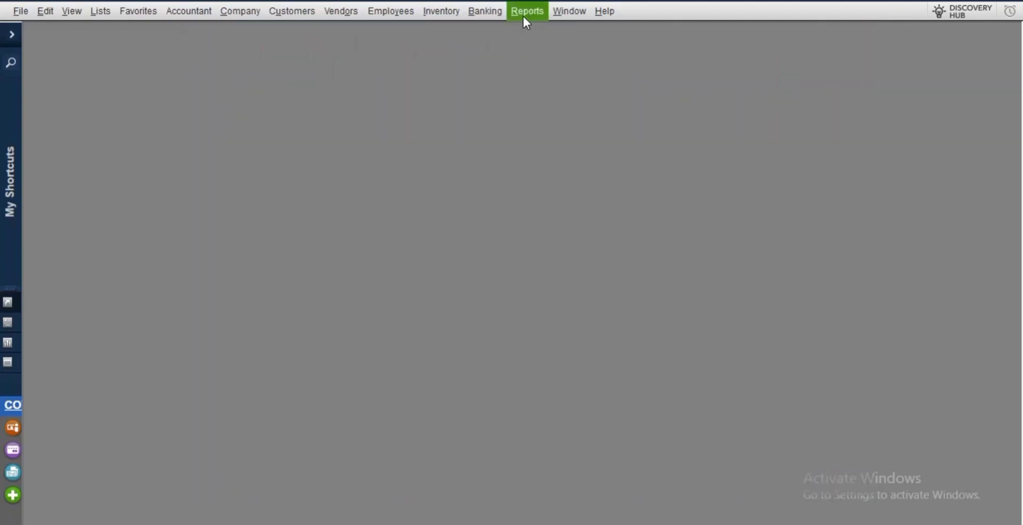
{"action": "left_click", "coordinate": [524, 17]}
{"action": "mouse_move", "coordinate": [561, 176]}
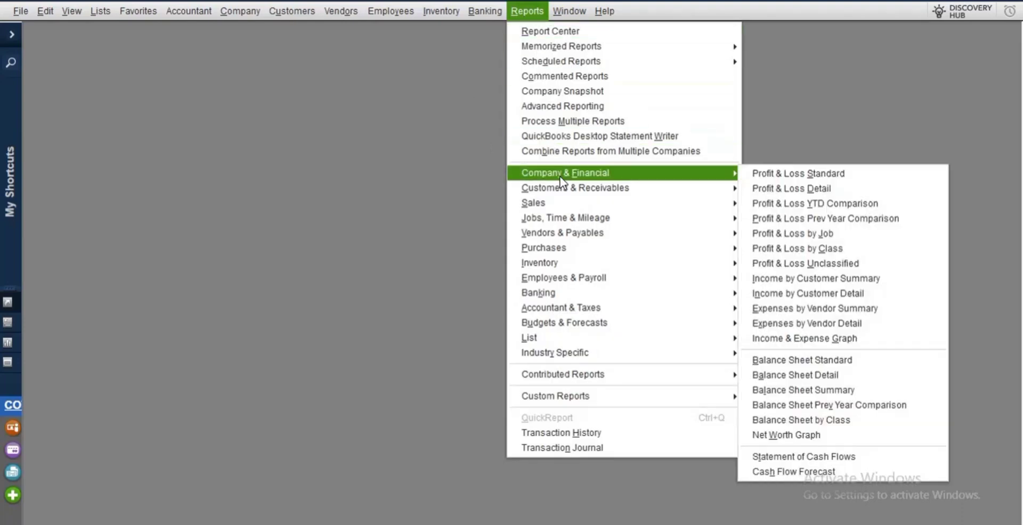
{"action": "left_click", "coordinate": [787, 357]}
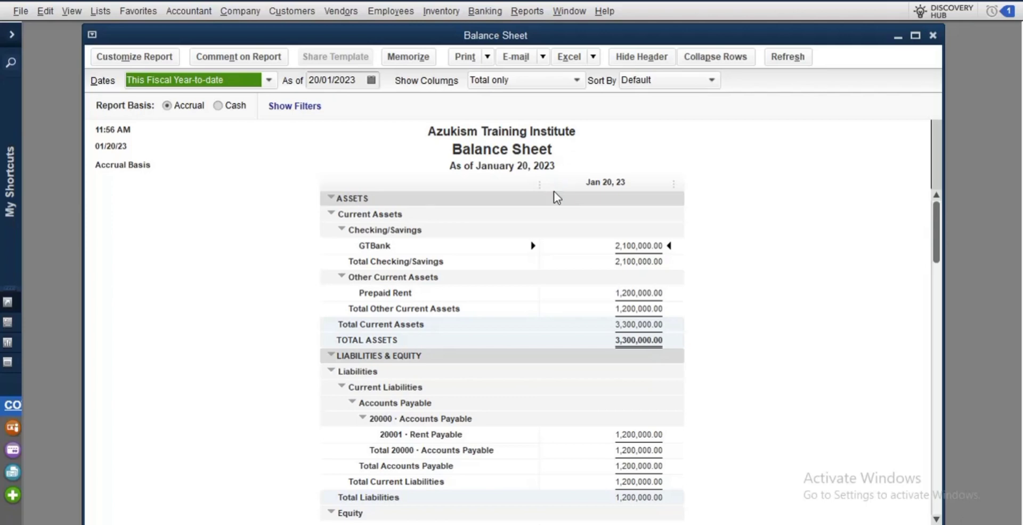
{"action": "scroll", "coordinate": [586, 266], "scroll_direction": "down", "scroll_amount": 2}
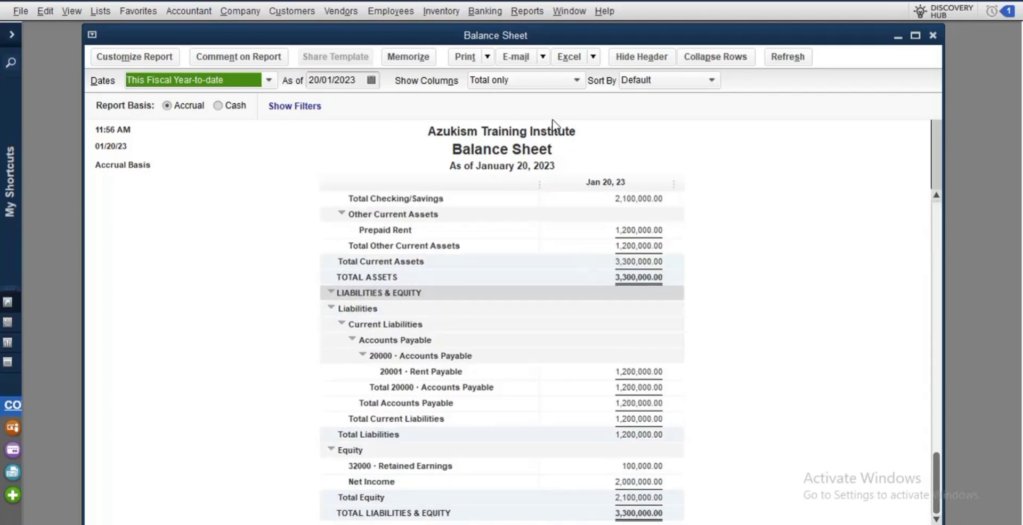
{"action": "left_click", "coordinate": [915, 35]}
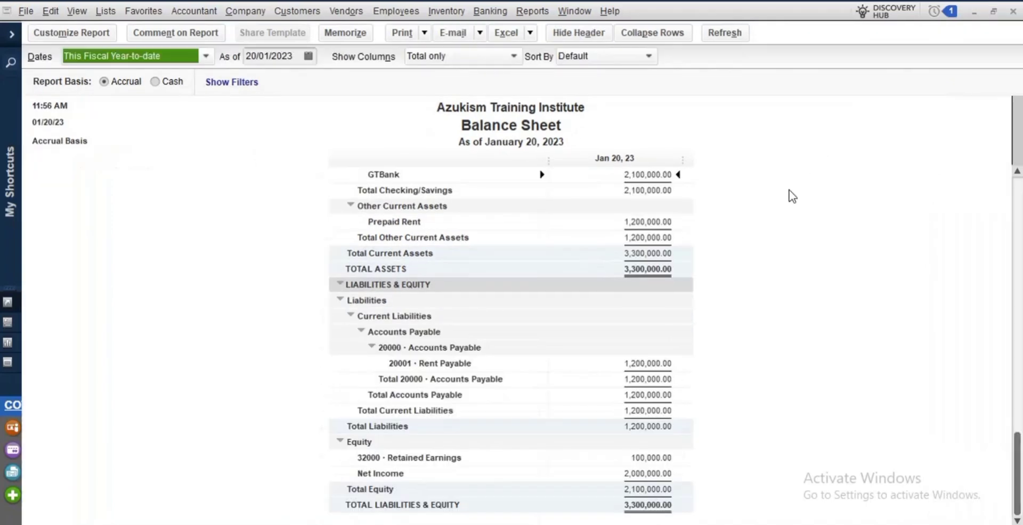
{"action": "scroll", "coordinate": [566, 313], "scroll_direction": "up", "scroll_amount": 1}
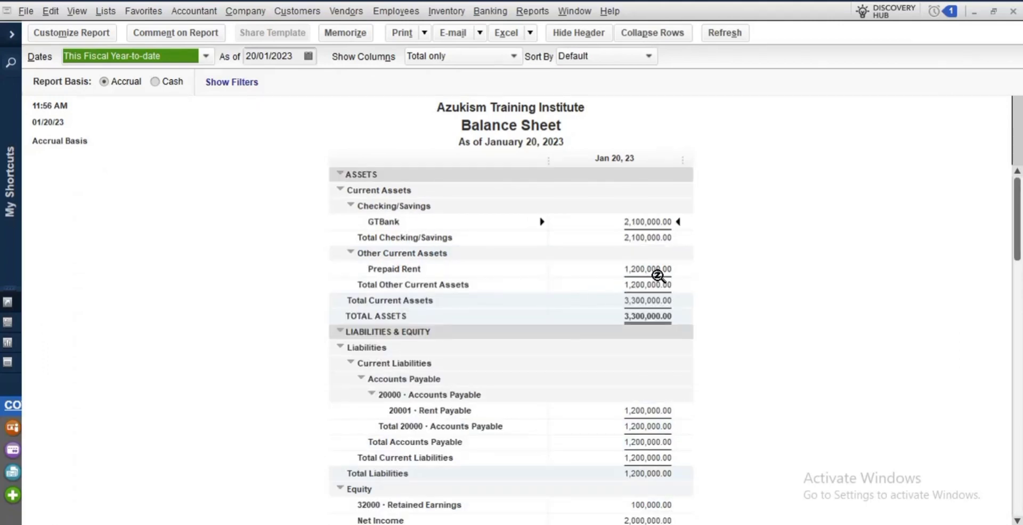
{"action": "scroll", "coordinate": [640, 355], "scroll_direction": "down", "scroll_amount": 1}
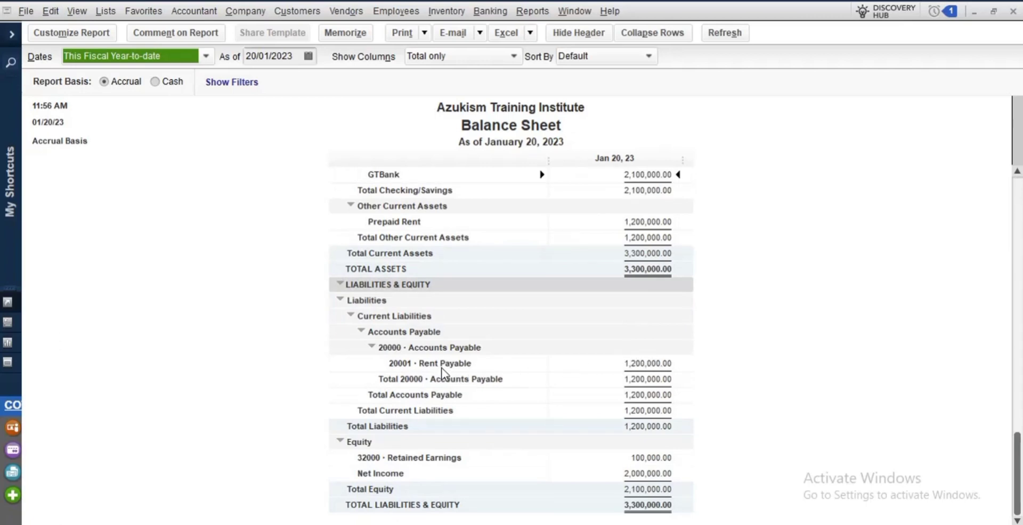
{"action": "left_click", "coordinate": [652, 364]}
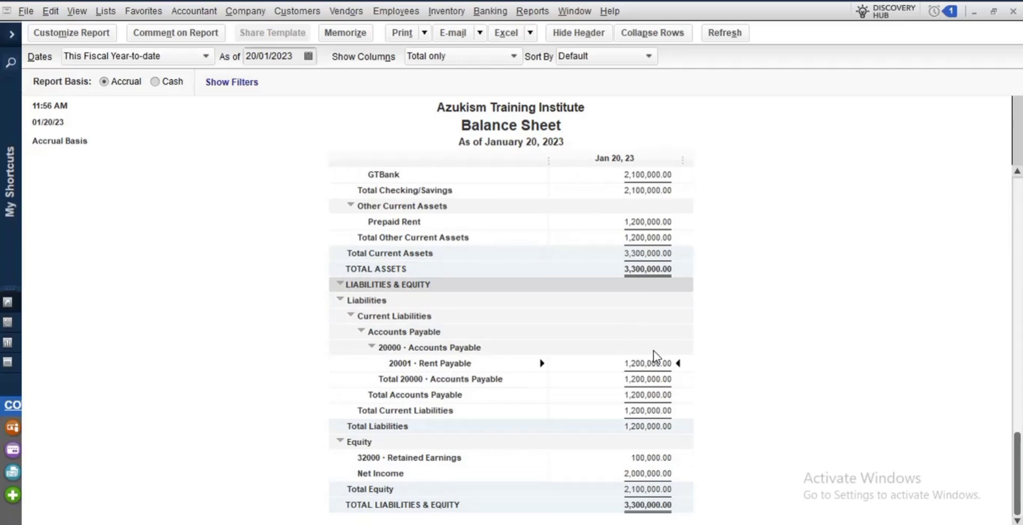
{"action": "left_click", "coordinate": [1009, 13]}
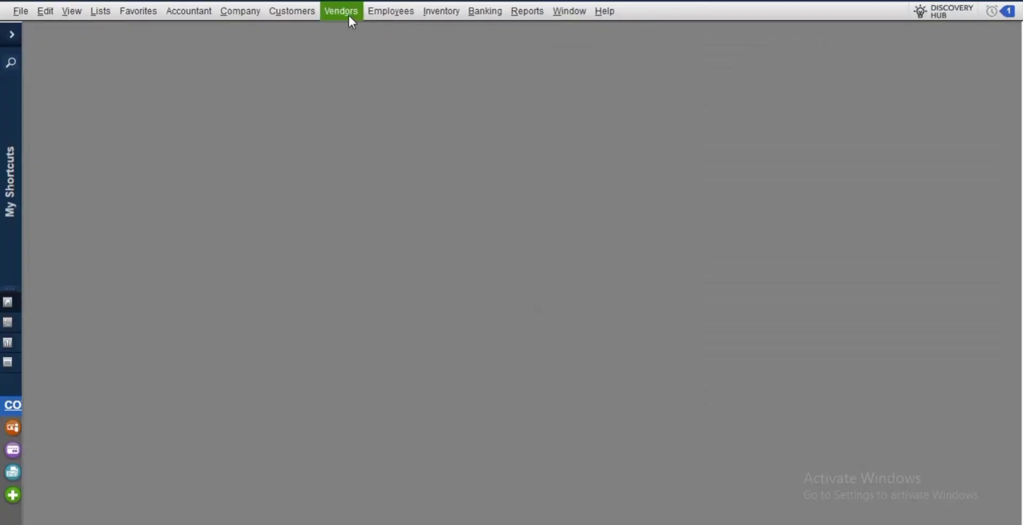
{"action": "left_click", "coordinate": [350, 21]}
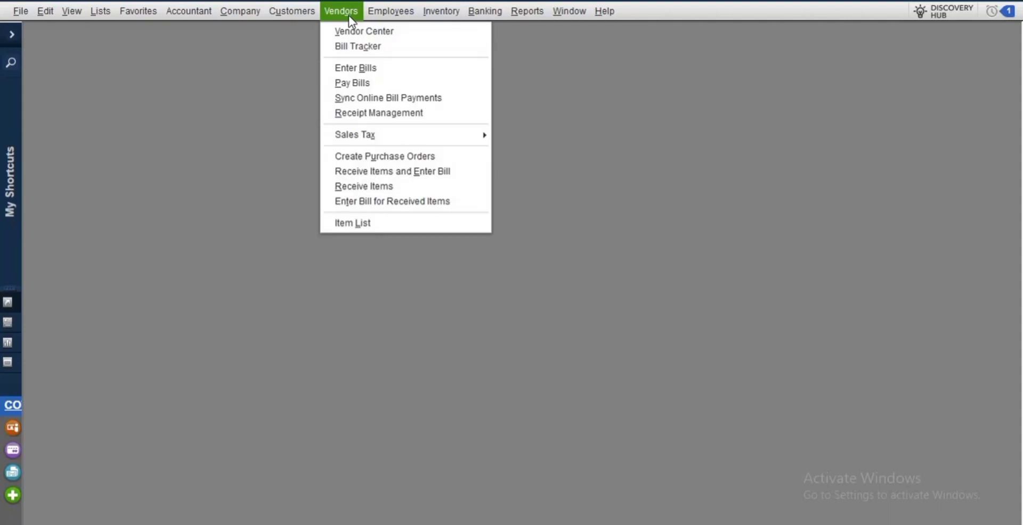
{"action": "left_click", "coordinate": [379, 83]}
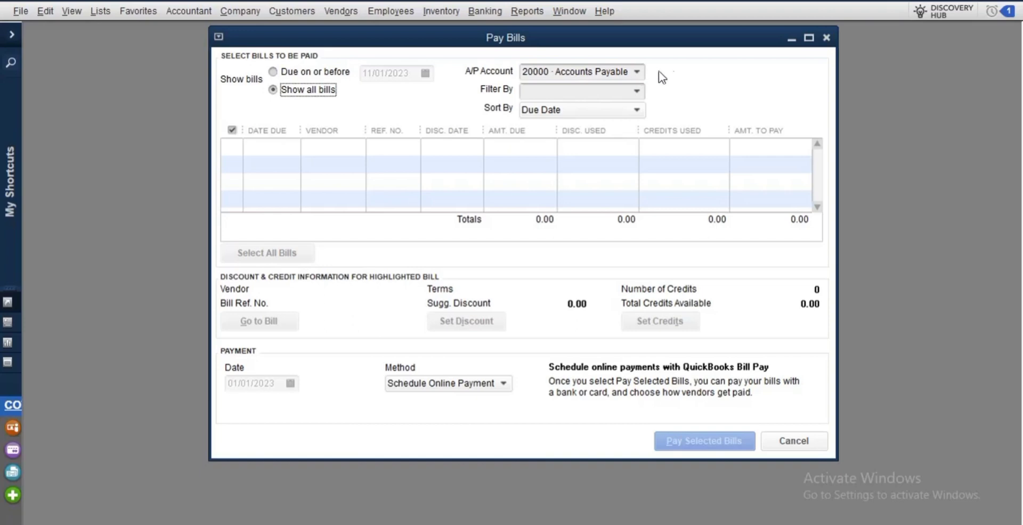
{"action": "left_click", "coordinate": [826, 38]}
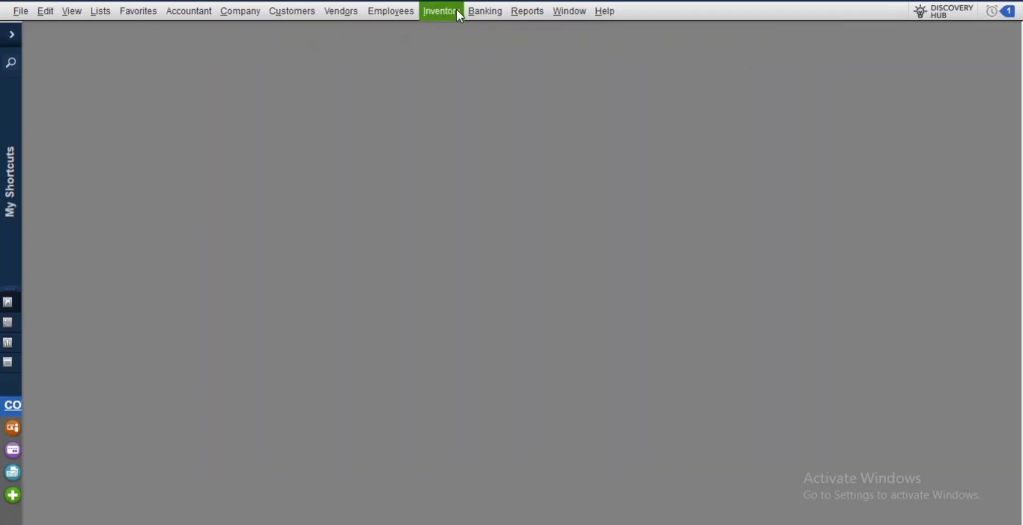
{"action": "left_click", "coordinate": [350, 8]}
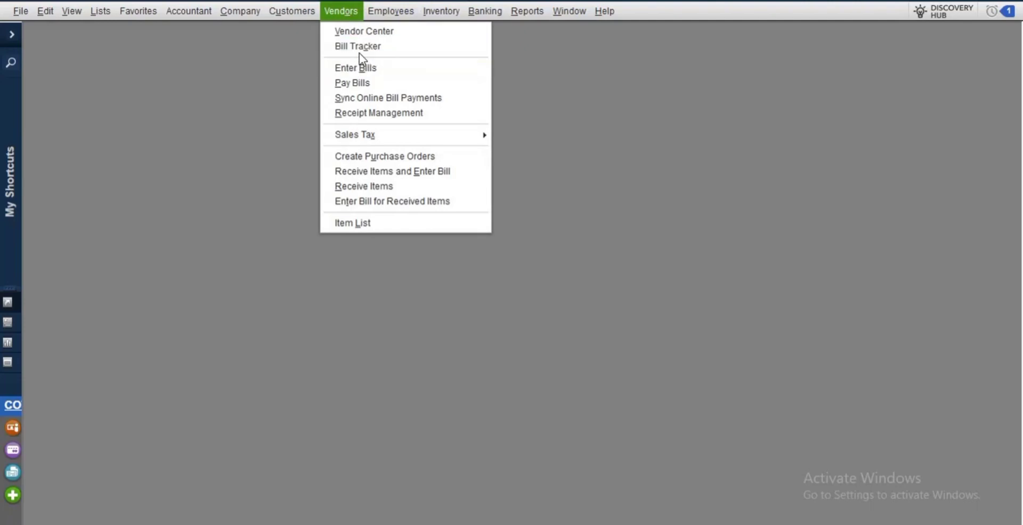
Recall the previous rent bill, then QuickZoom from Vendor Balance Summary down to the 1,200,000.00 bill.
{"action": "left_click", "coordinate": [362, 69]}
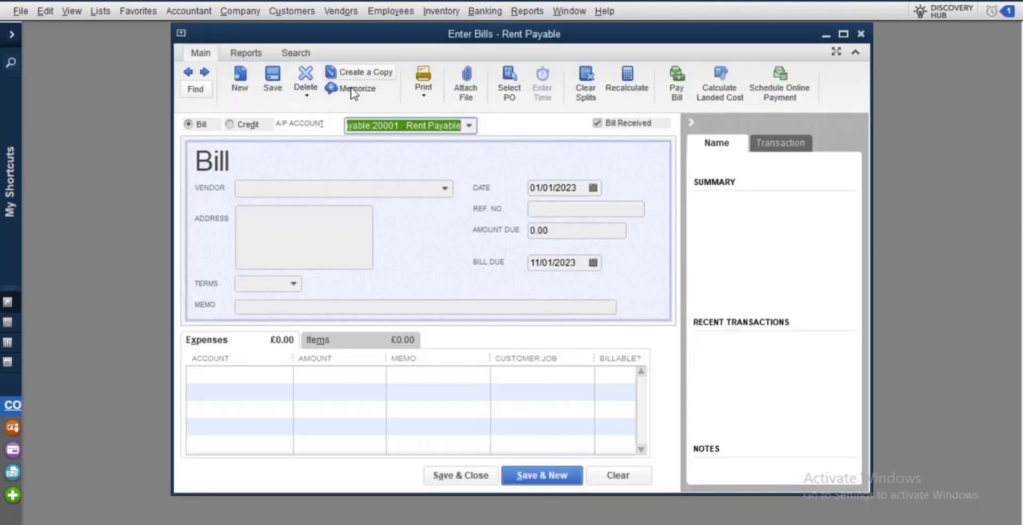
{"action": "left_click", "coordinate": [190, 72]}
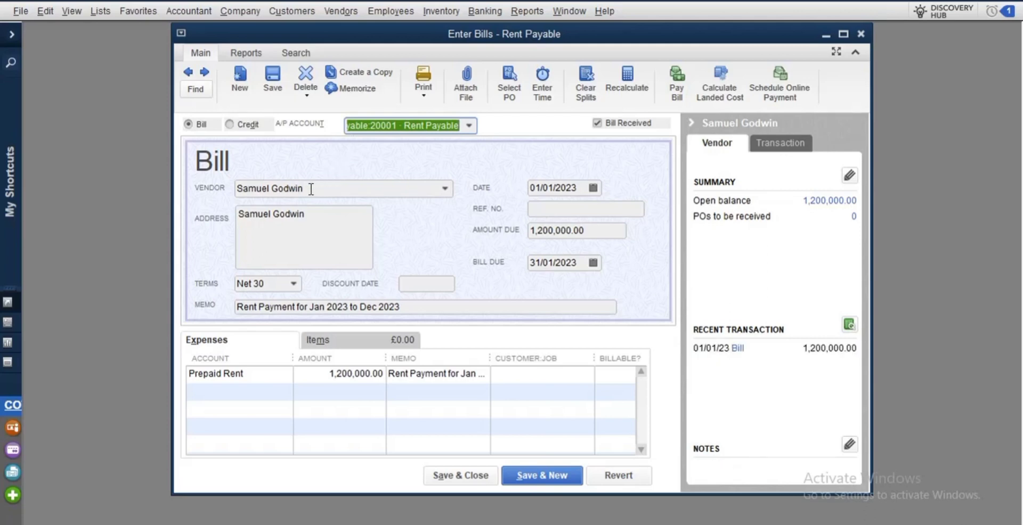
{"action": "left_click", "coordinate": [526, 11]}
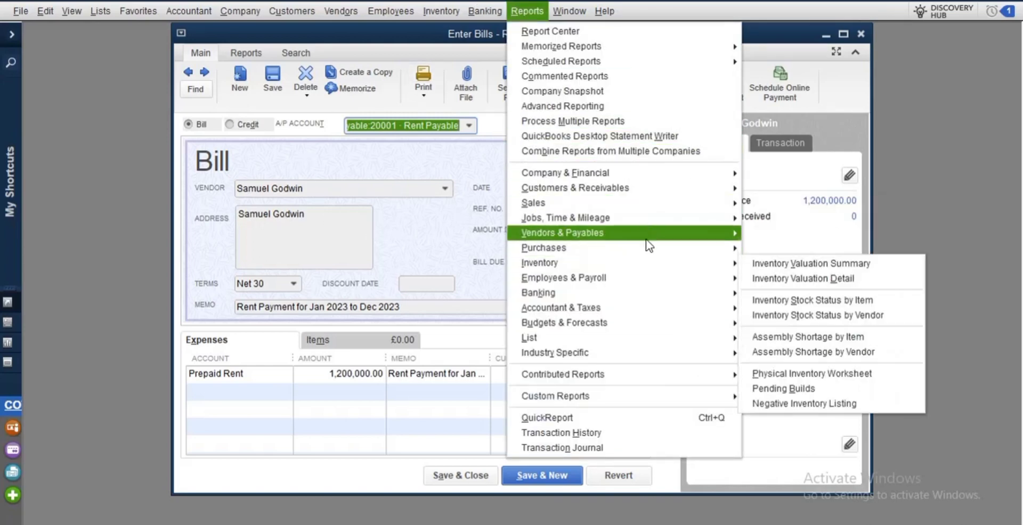
{"action": "mouse_move", "coordinate": [668, 240]}
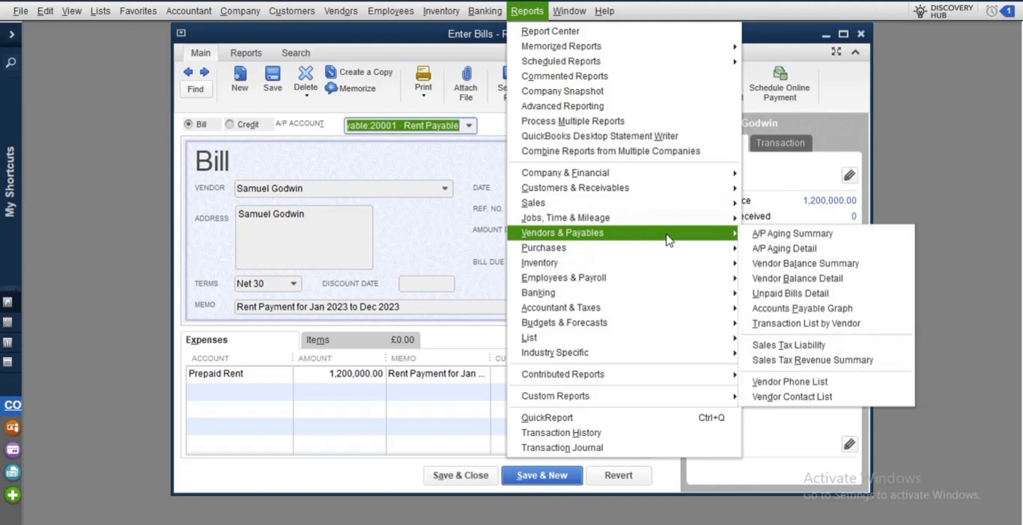
{"action": "left_click", "coordinate": [779, 261]}
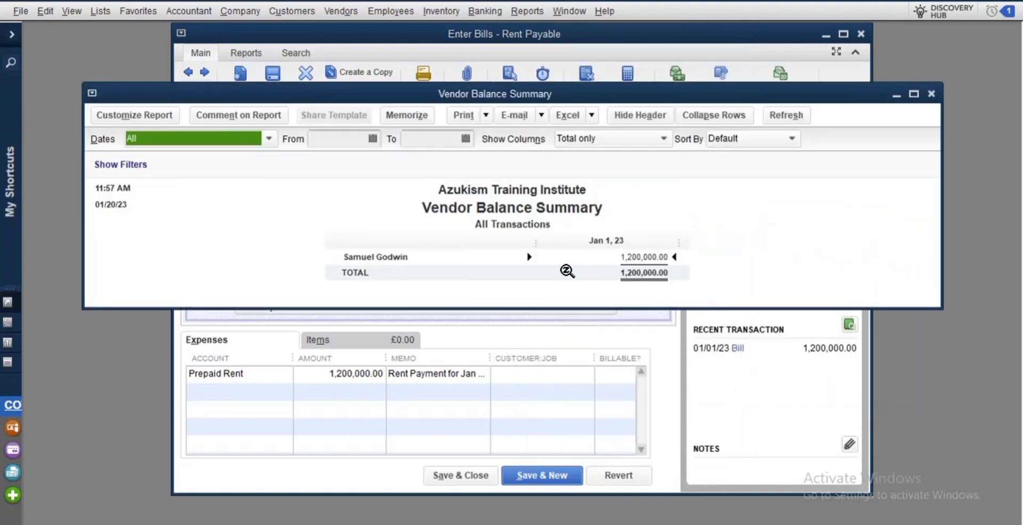
{"action": "double_click", "coordinate": [647, 261]}
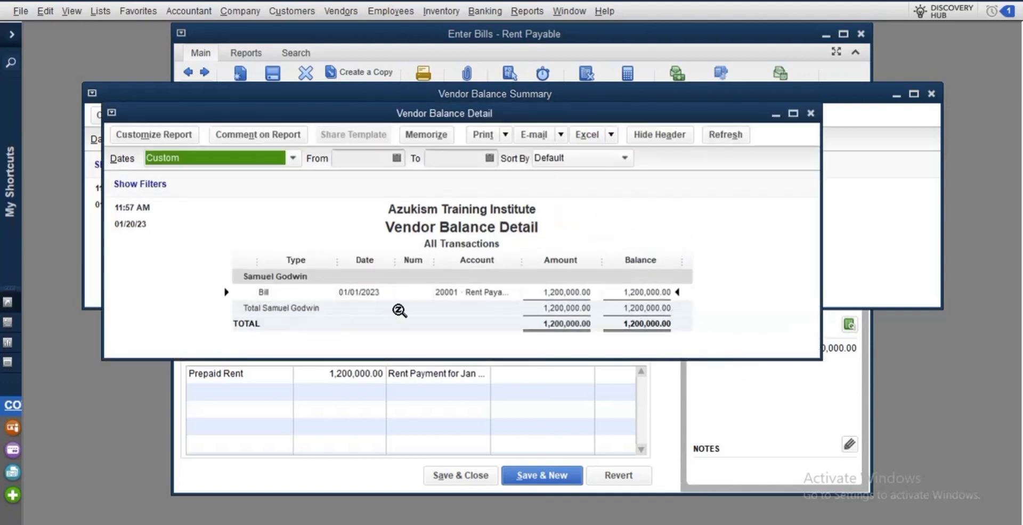
{"action": "double_click", "coordinate": [478, 293]}
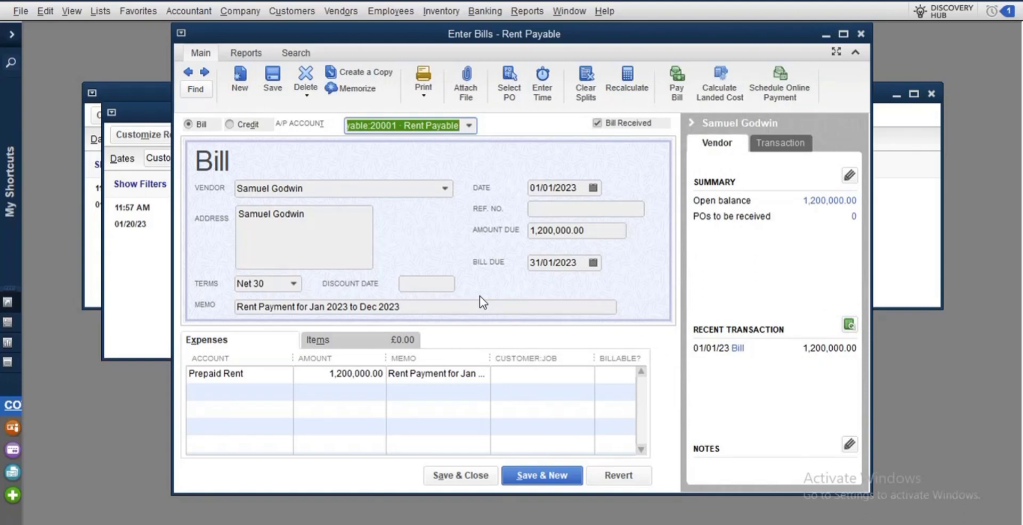
{"action": "left_click", "coordinate": [336, 11]}
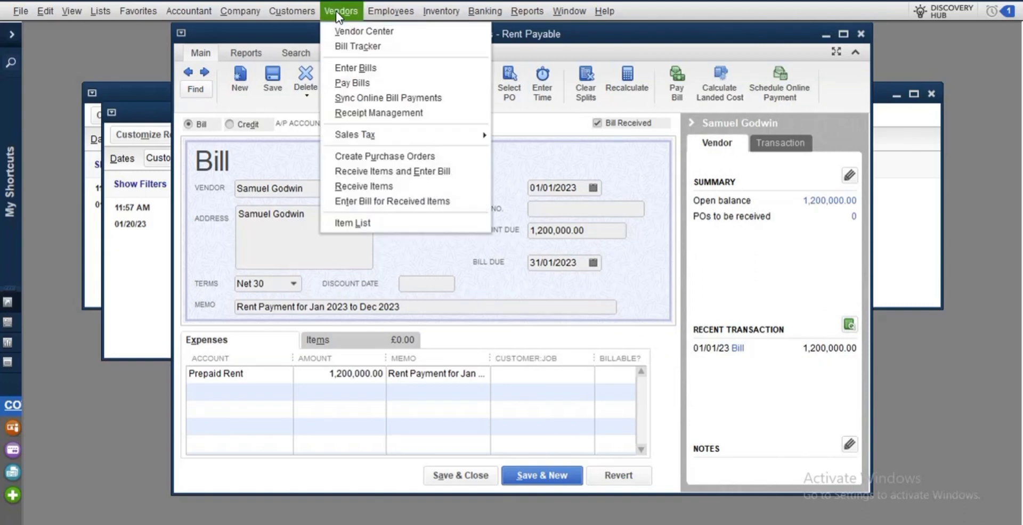
Select the vendor owed 1,200,000.00 and reopen the bill from its transactions report.
{"action": "left_click", "coordinate": [363, 36]}
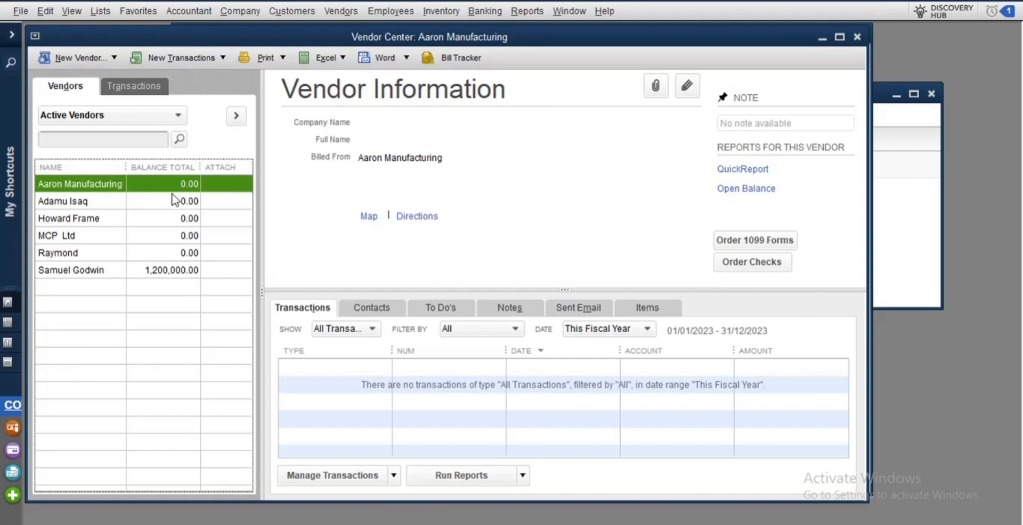
{"action": "left_click", "coordinate": [154, 271]}
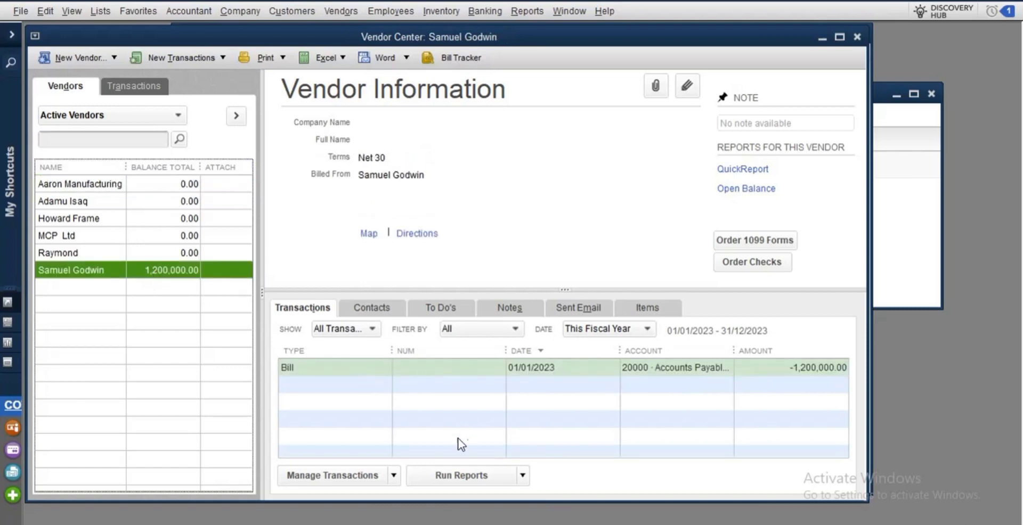
{"action": "left_click", "coordinate": [522, 475]}
{"action": "left_click", "coordinate": [497, 497]}
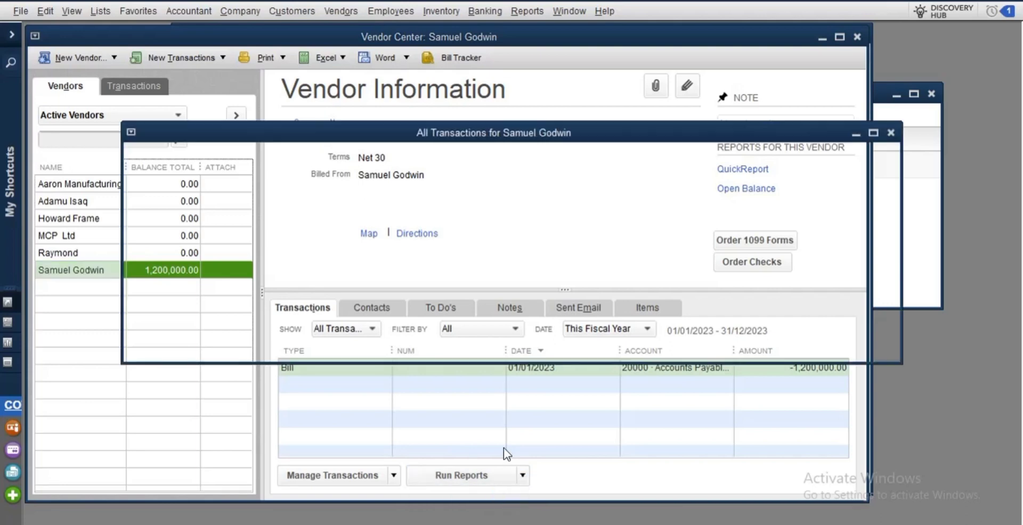
{"action": "double_click", "coordinate": [493, 312]}
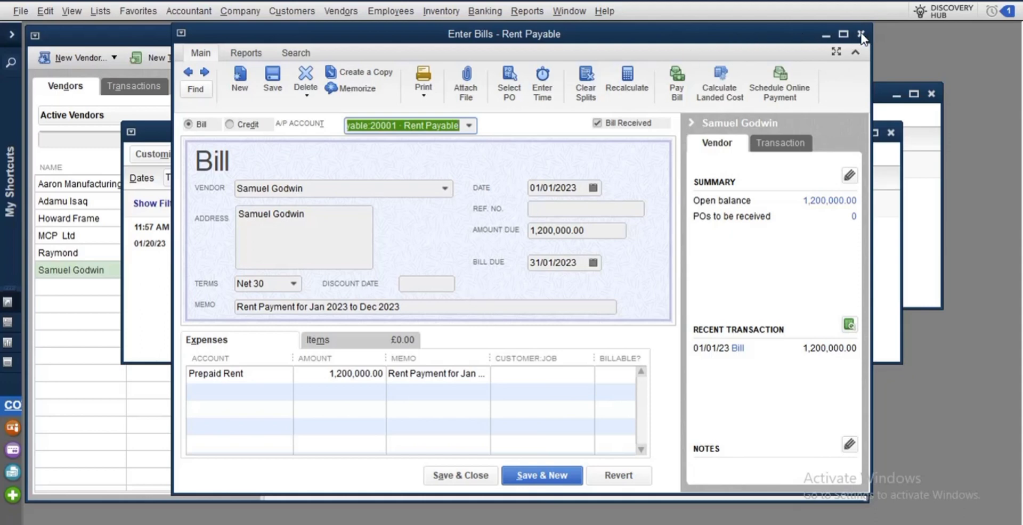
Close the Vendor Balance Summary, All Transactions, Vendor Center and Vendor Balance Detail windows, then maximize the bill.
{"action": "left_click", "coordinate": [930, 93]}
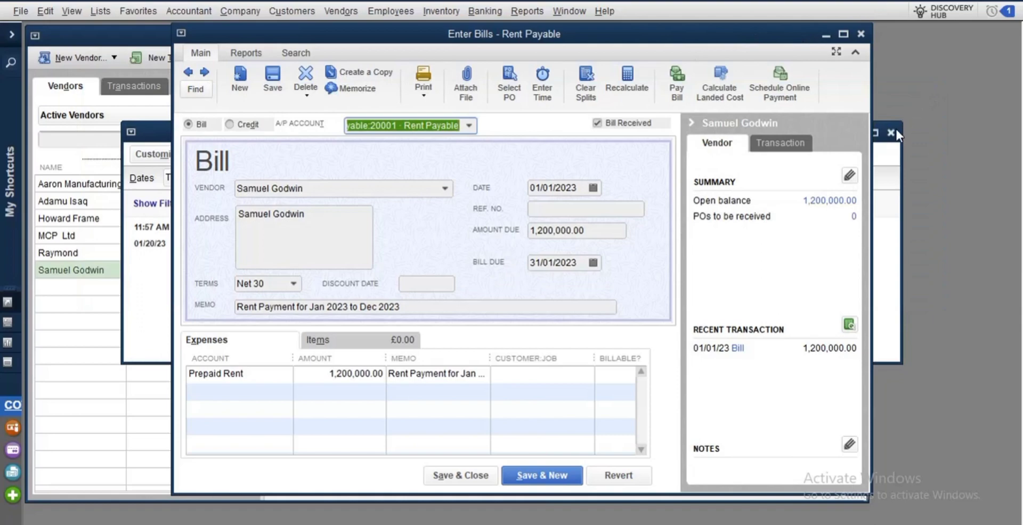
{"action": "left_click", "coordinate": [891, 132]}
{"action": "left_click_drag", "start_coordinate": [621, 42], "coordinate": [685, 229]}
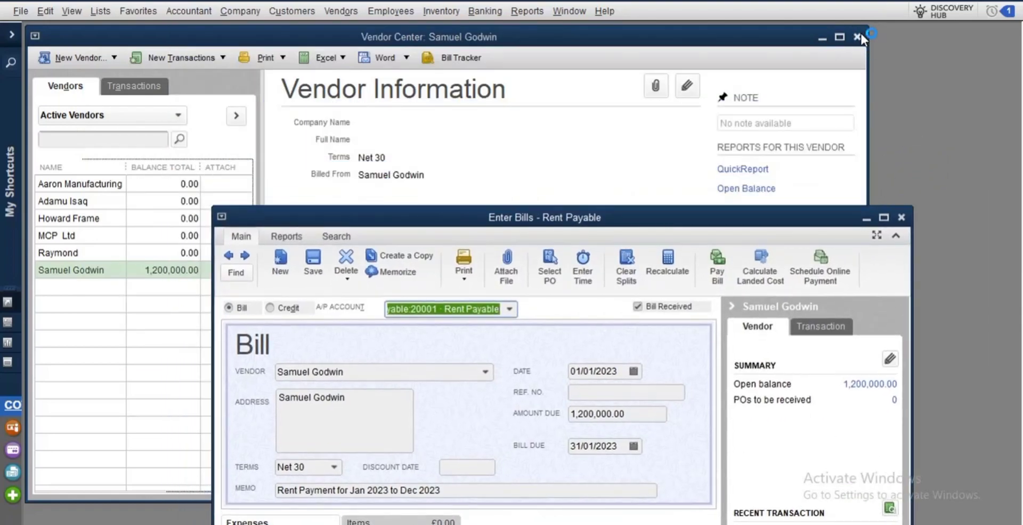
{"action": "left_click", "coordinate": [858, 37]}
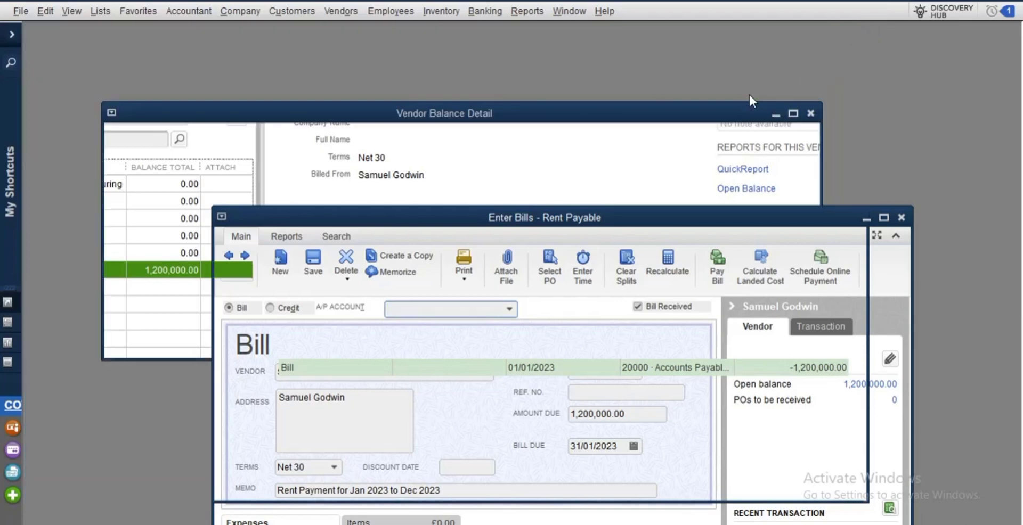
{"action": "left_click", "coordinate": [810, 113]}
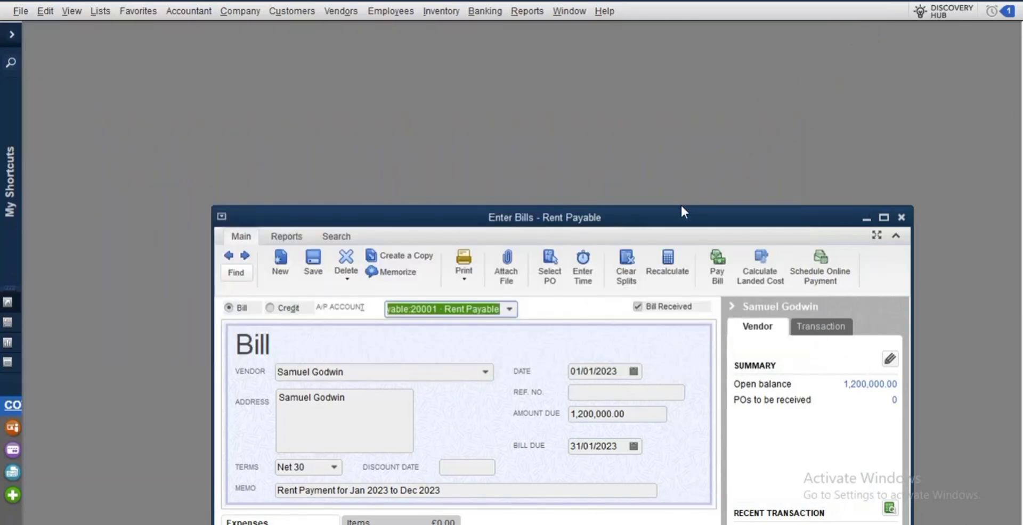
{"action": "left_click_drag", "start_coordinate": [672, 215], "coordinate": [564, 45]}
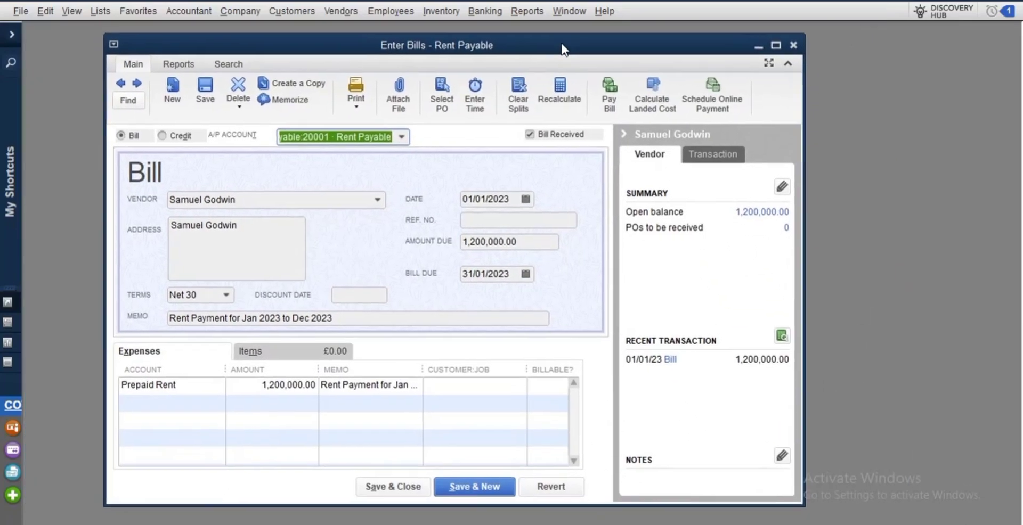
{"action": "left_click", "coordinate": [775, 45]}
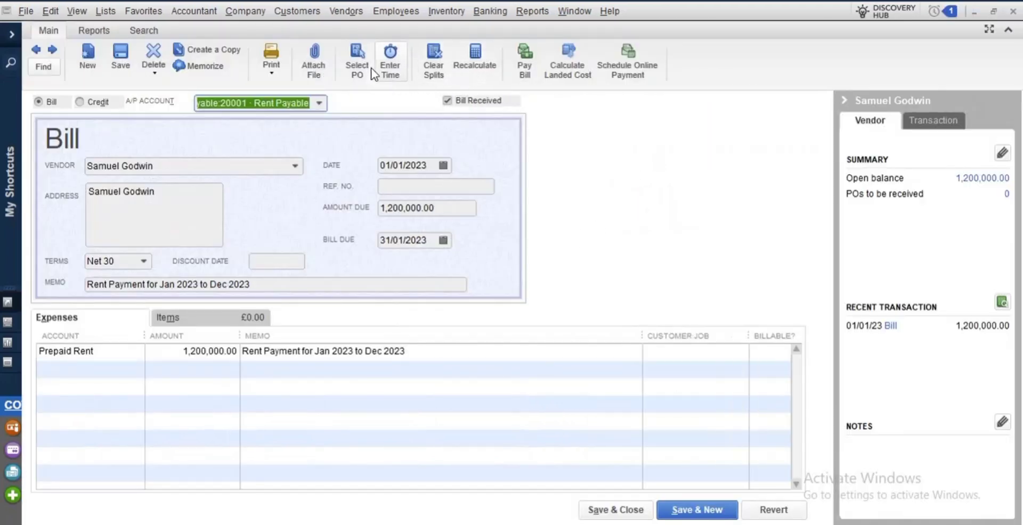
Open Pay Bills for the rent bill and set the amount to pay to 1,200,000.00.
{"action": "left_click", "coordinate": [523, 72]}
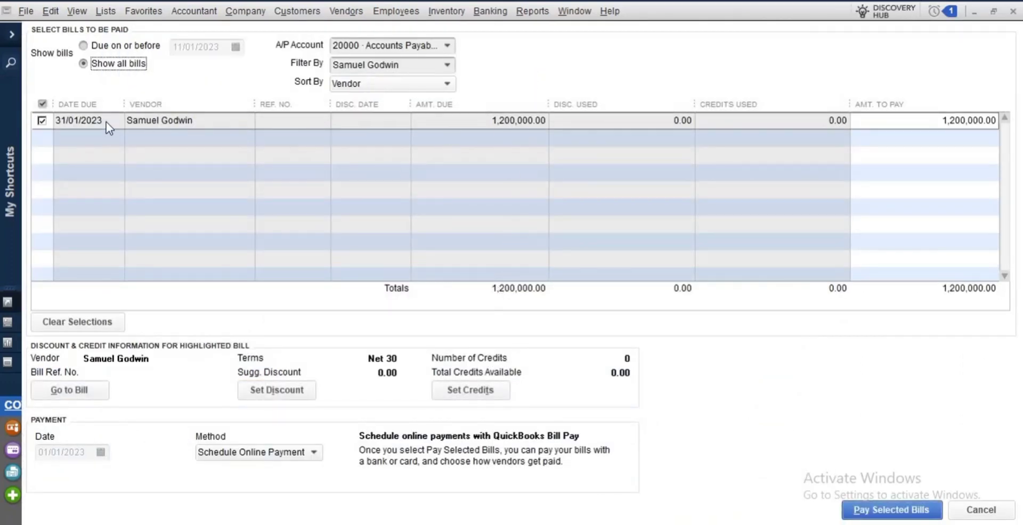
{"action": "left_click", "coordinate": [934, 119]}
{"action": "left_click_drag", "start_coordinate": [934, 120], "coordinate": [1011, 117]}
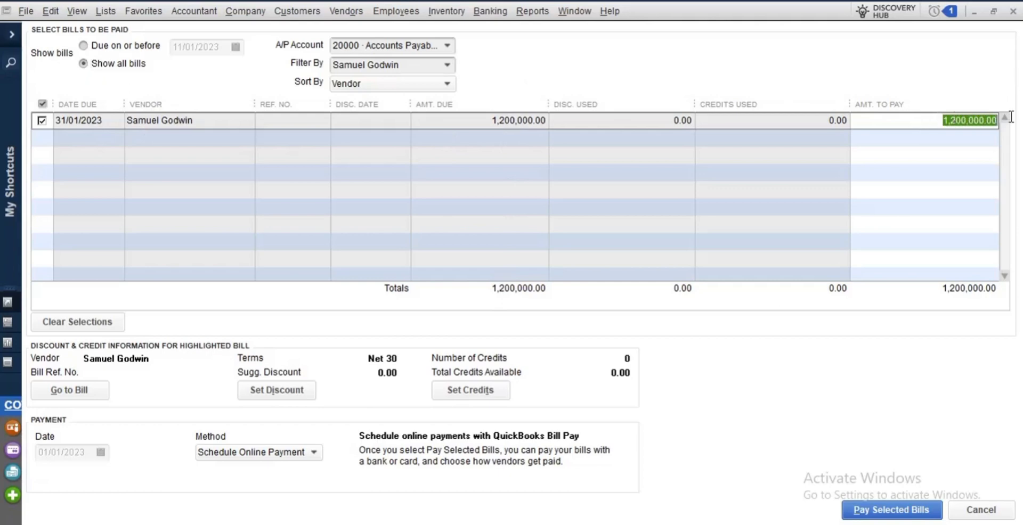
{"action": "type", "text": "12"}
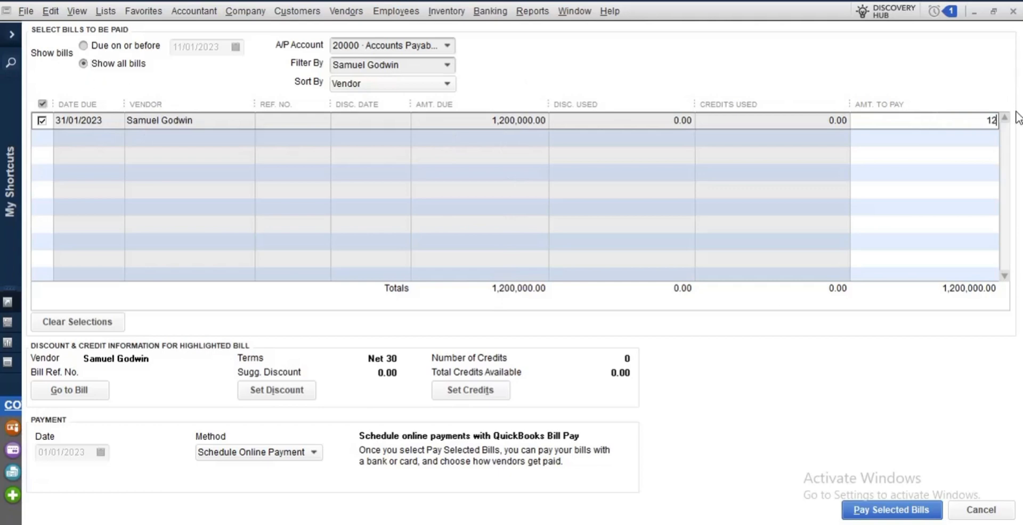
{"action": "key", "text": "BackSpace"}
{"action": "key", "text": "BackSpace"}
{"action": "type", "text": "100000"}
{"action": "key", "text": "Tab"}
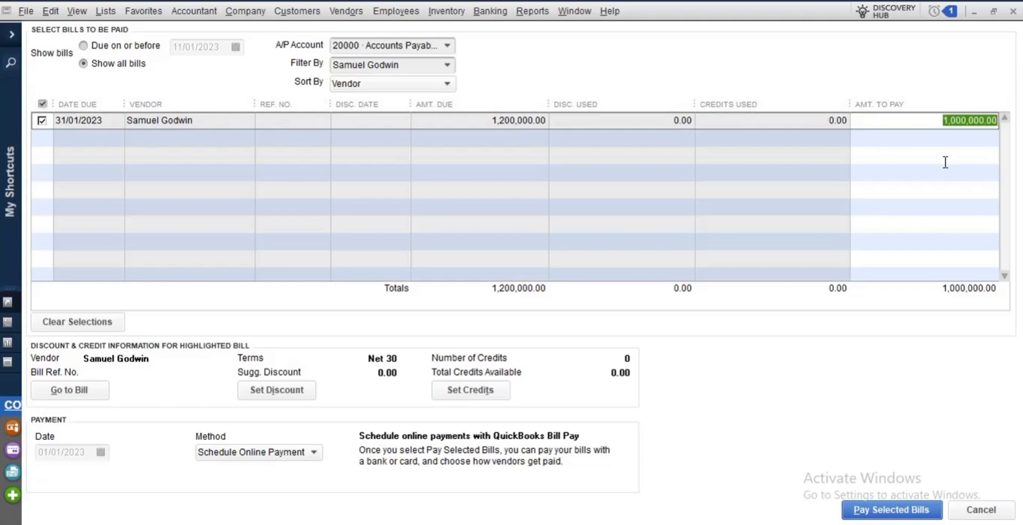
{"action": "left_click", "coordinate": [938, 122]}
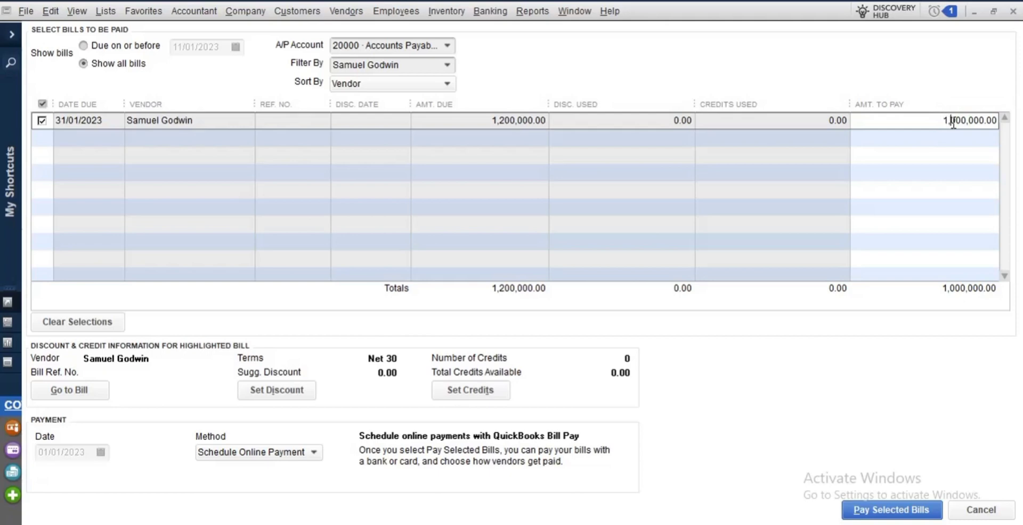
{"action": "key", "text": "Delete"}
{"action": "type", "text": "2"}
{"action": "key", "text": "Tab"}
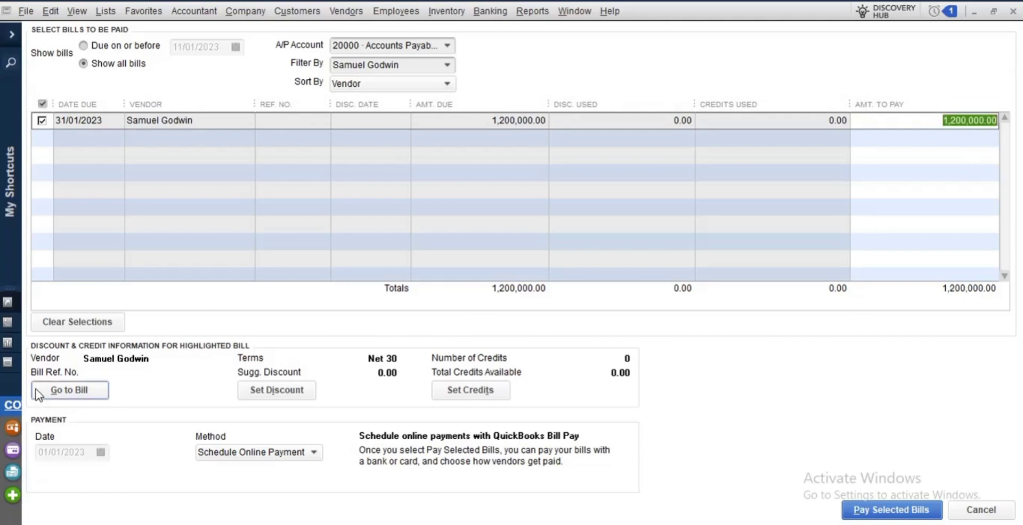
Pay the bill by check from GTBank dated 20/01/2023.
{"action": "left_click", "coordinate": [314, 453]}
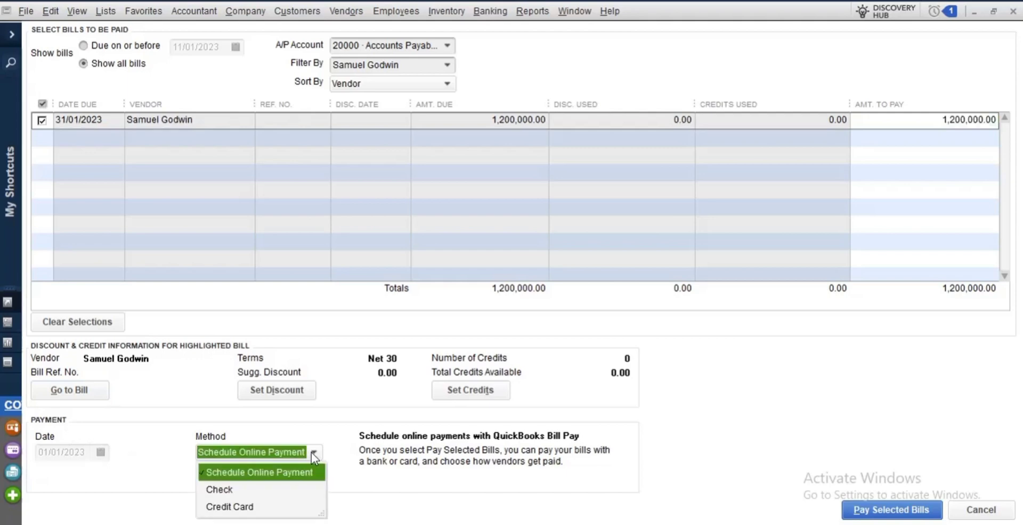
{"action": "left_click", "coordinate": [259, 489]}
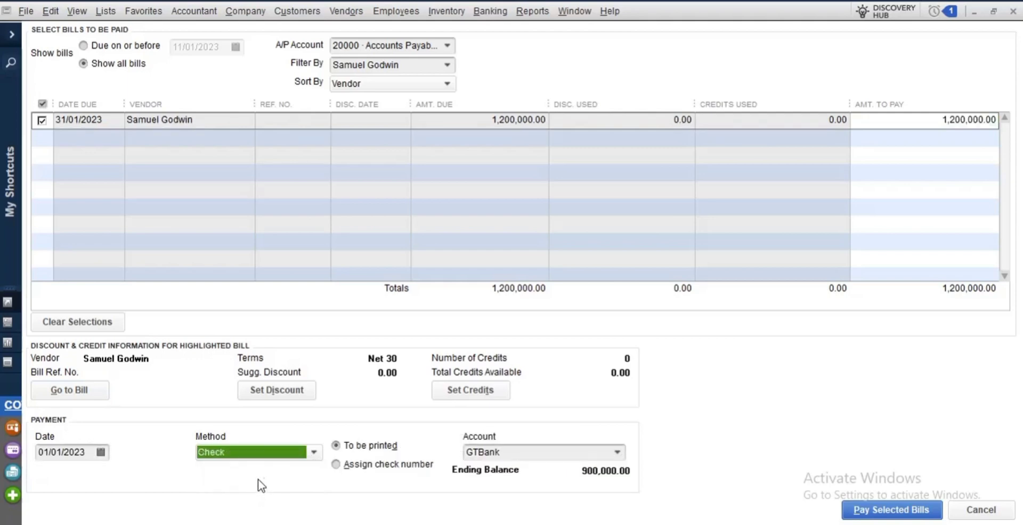
{"action": "left_click", "coordinate": [100, 452]}
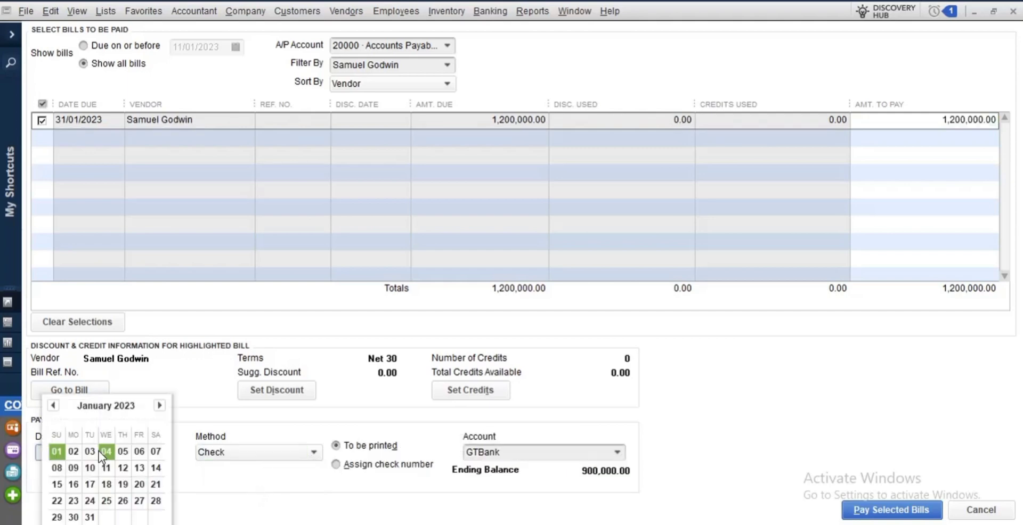
{"action": "left_click", "coordinate": [140, 485]}
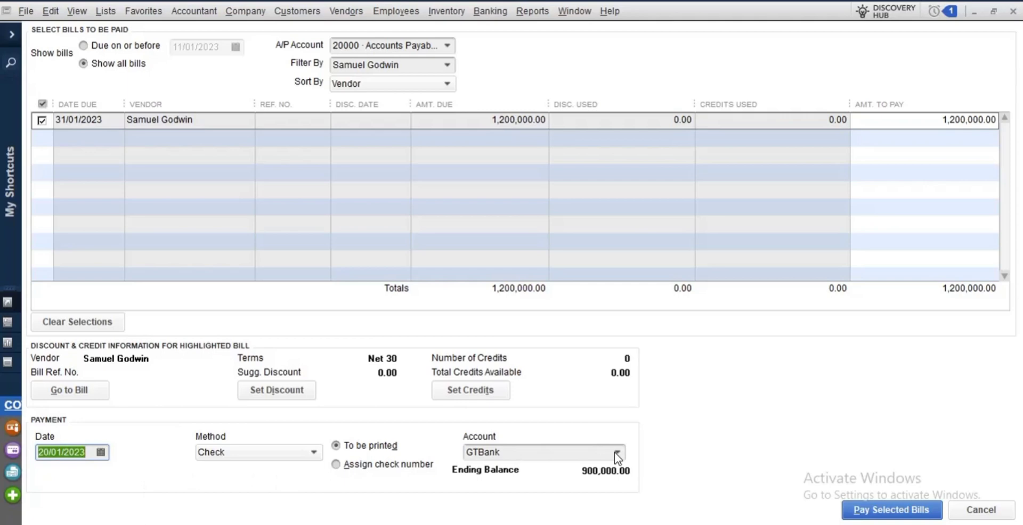
{"action": "left_click", "coordinate": [873, 510]}
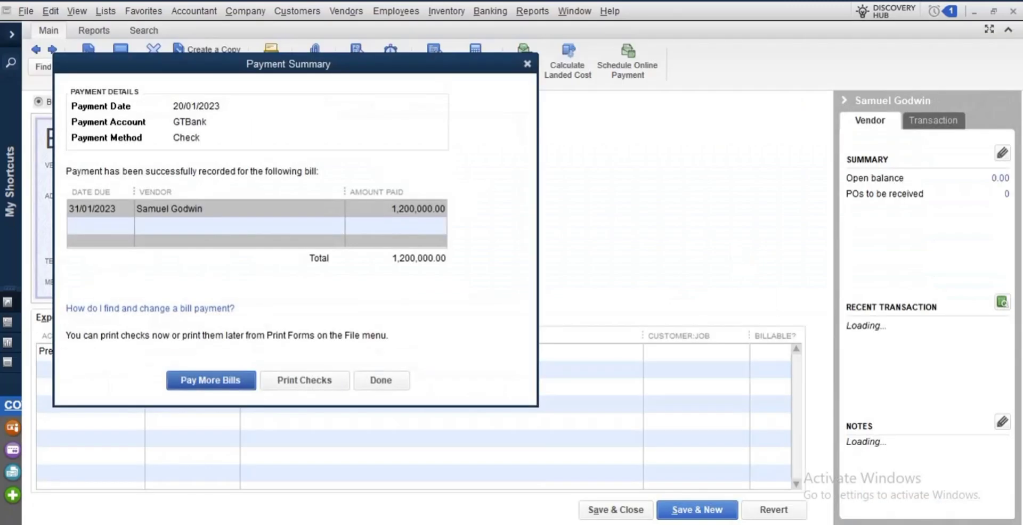
Dismiss the Payment Summary to see the bill marked PAID with a 0.00 open balance.
{"action": "left_click", "coordinate": [394, 380]}
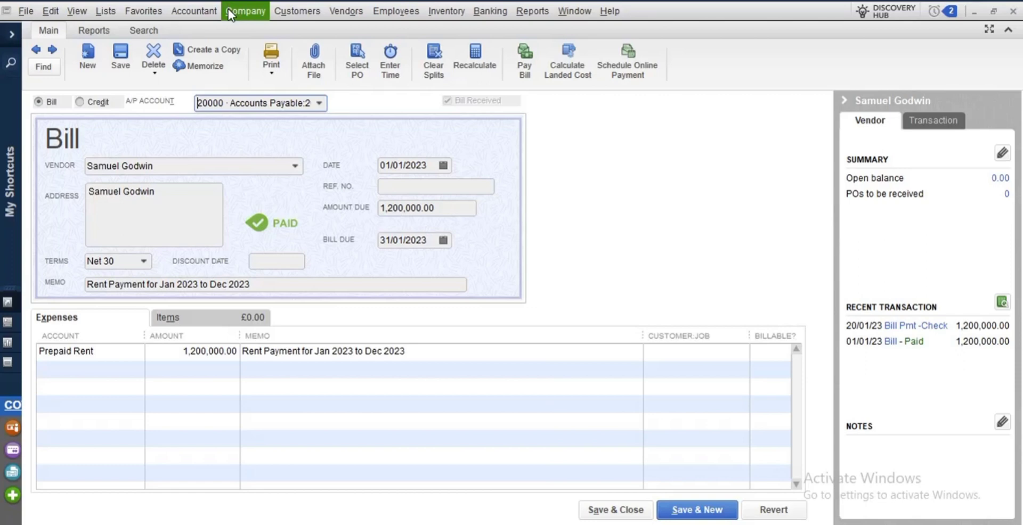
Start a blank adjusting general journal entry (no. 1) after dismissing the journal numbering notice.
{"action": "left_click", "coordinate": [195, 12]}
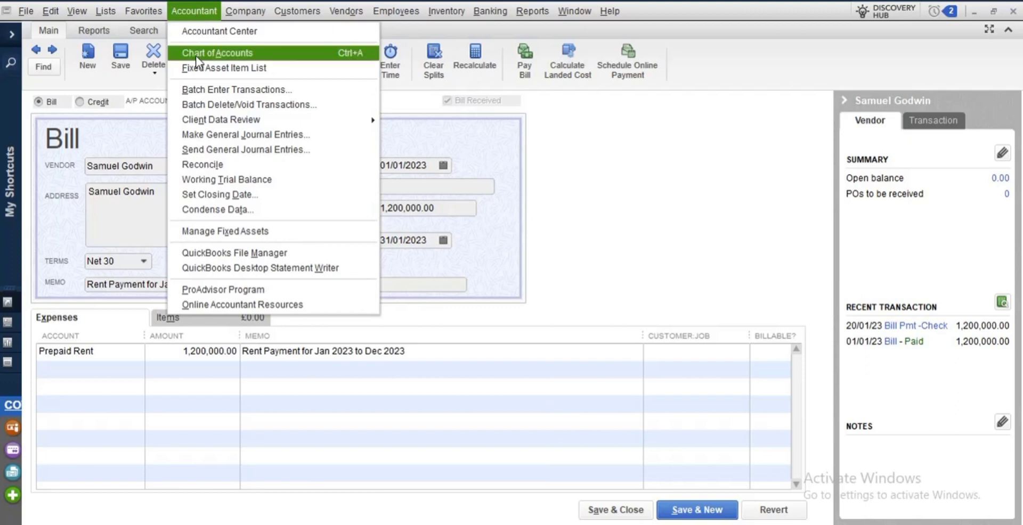
{"action": "left_click", "coordinate": [200, 136]}
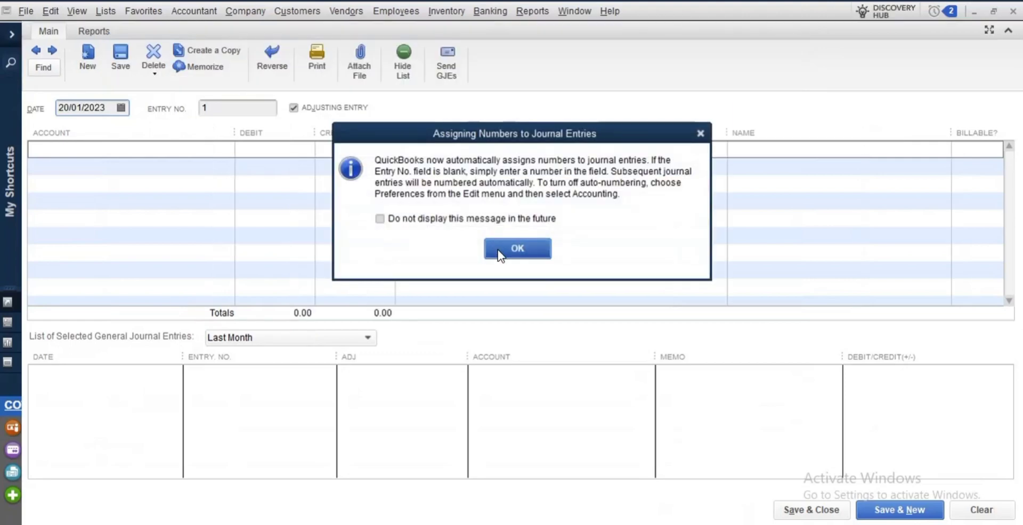
{"action": "left_click", "coordinate": [499, 252]}
{"action": "left_click", "coordinate": [173, 151]}
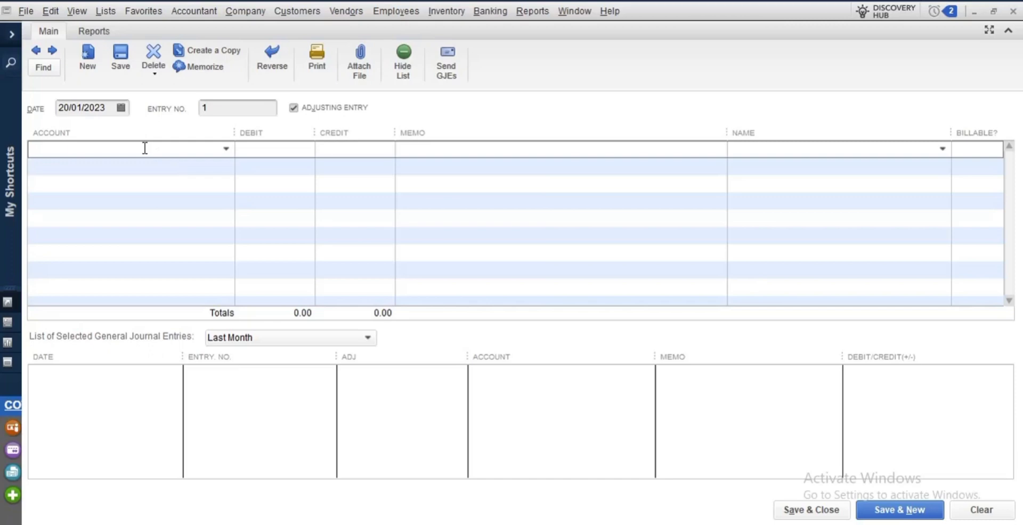
Debit 67100 Rent Expense 100,000 on line 1 with memo 'Being Rent Paid for this Month'.
{"action": "type", "text": "Rent Expense"}
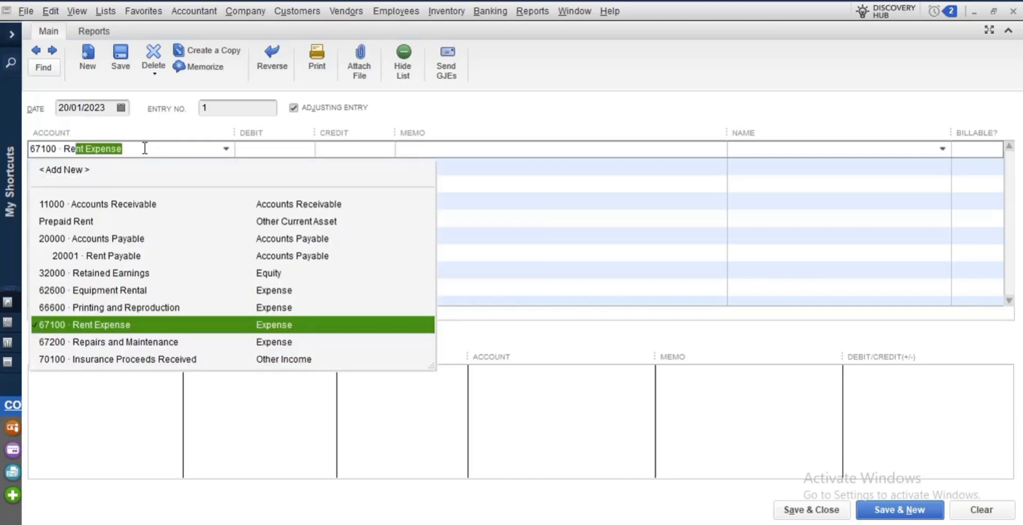
{"action": "left_click", "coordinate": [129, 326]}
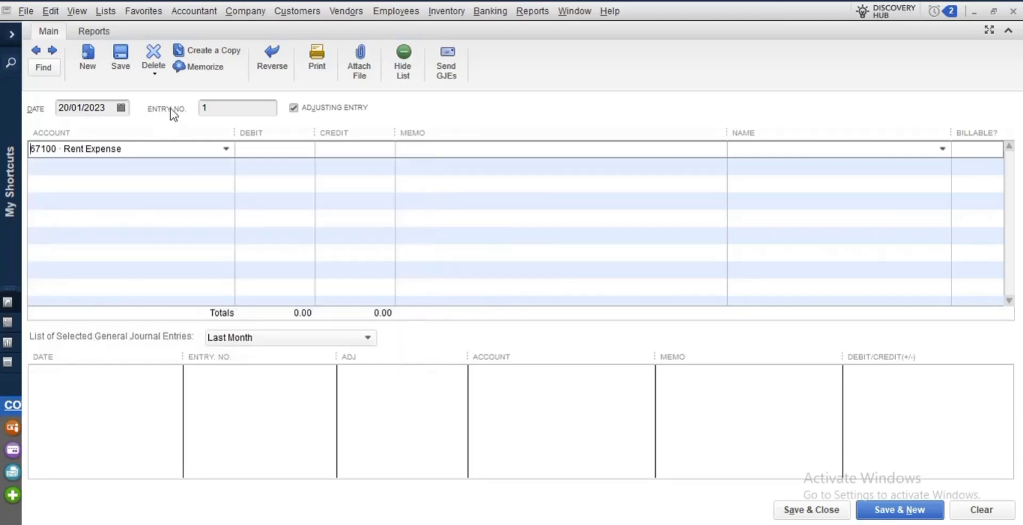
{"action": "left_click", "coordinate": [267, 152]}
{"action": "mouse_move", "coordinate": [297, 521]}
{"action": "type", "text": "100000"}
{"action": "left_click", "coordinate": [418, 154]}
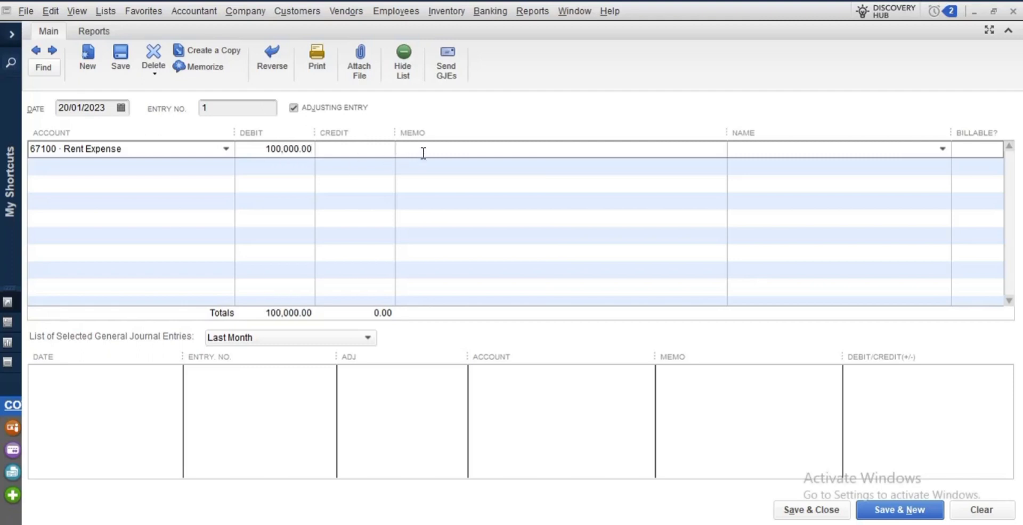
{"action": "type", "text": "Being Rent Paid for this Month"}
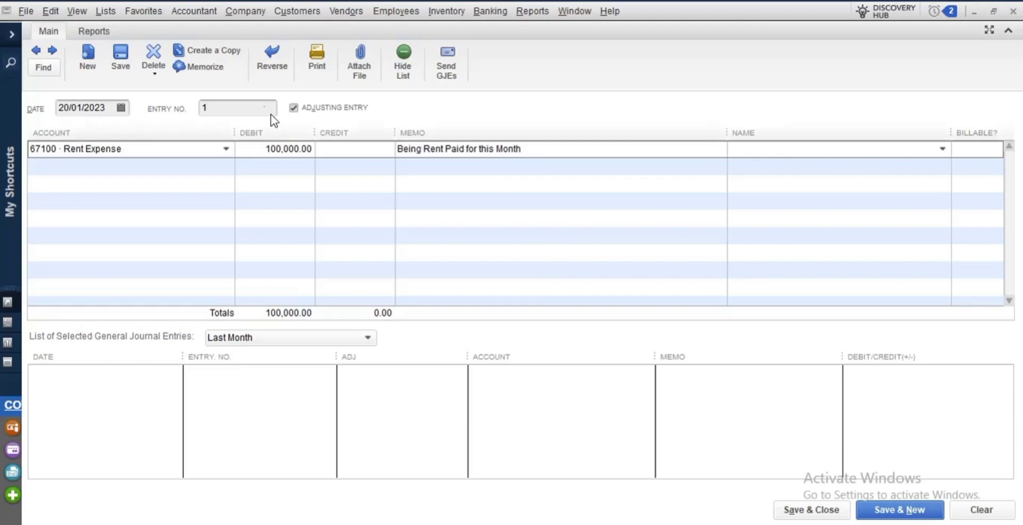
Date the entry 31/01/2023 and set the vendor as line 1's name.
{"action": "left_click", "coordinate": [120, 108]}
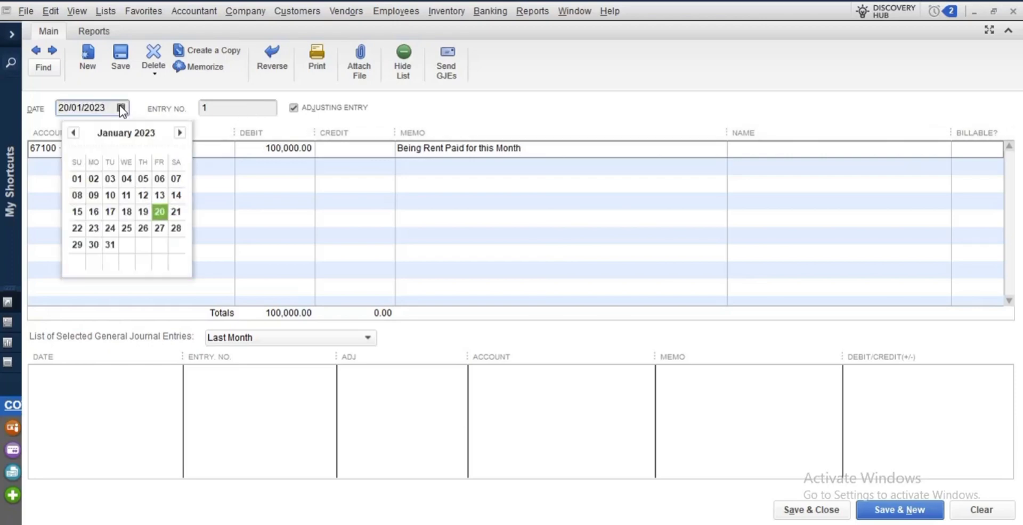
{"action": "left_click", "coordinate": [110, 244]}
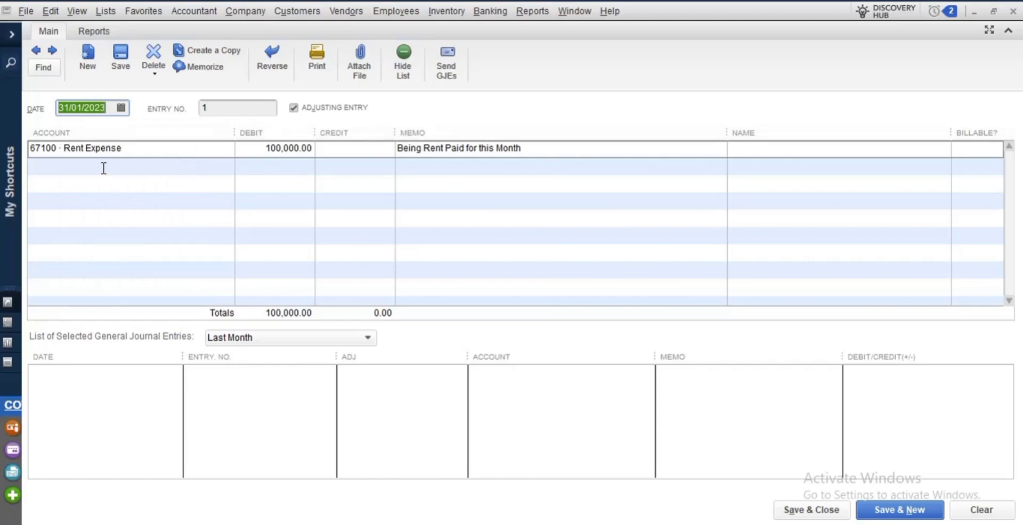
{"action": "left_click", "coordinate": [780, 151]}
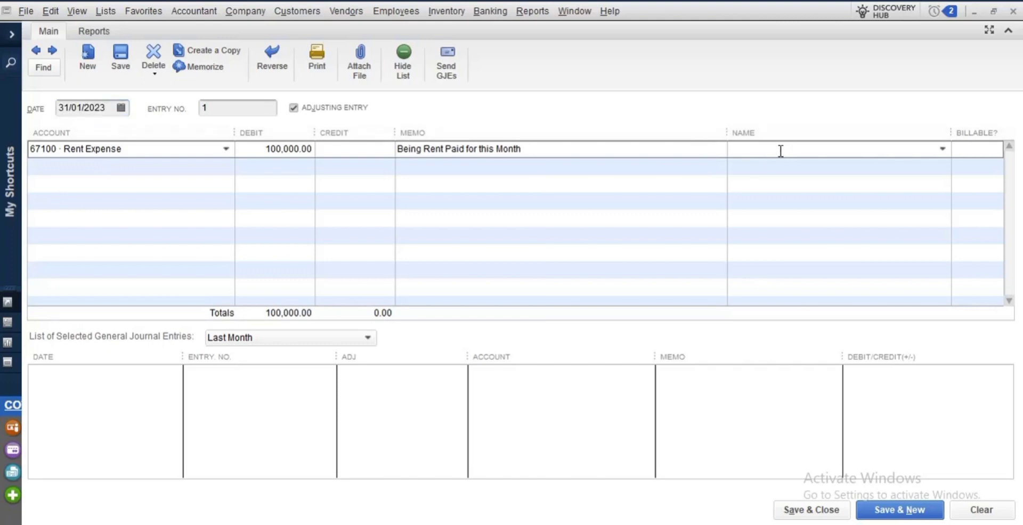
{"action": "type", "text": "Samuel Godwin"}
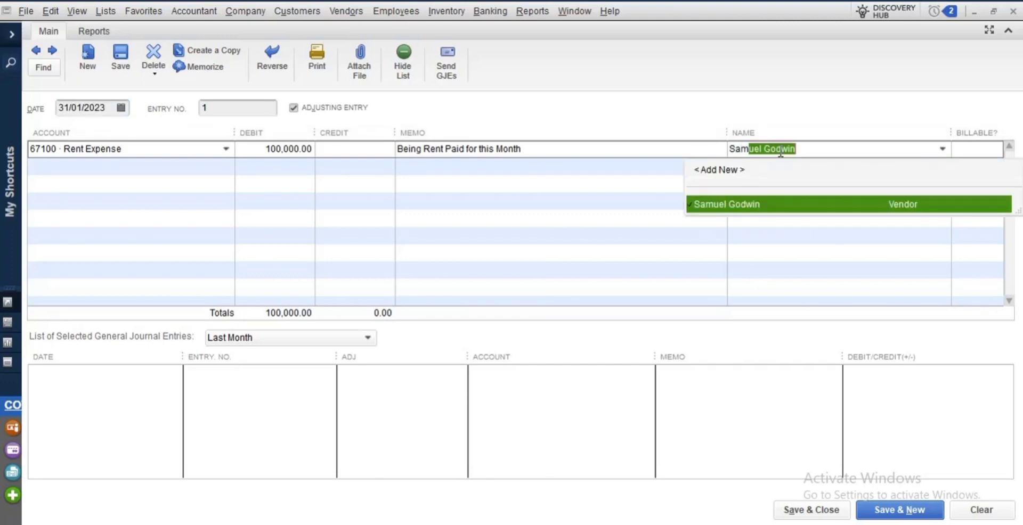
{"action": "left_click", "coordinate": [771, 203]}
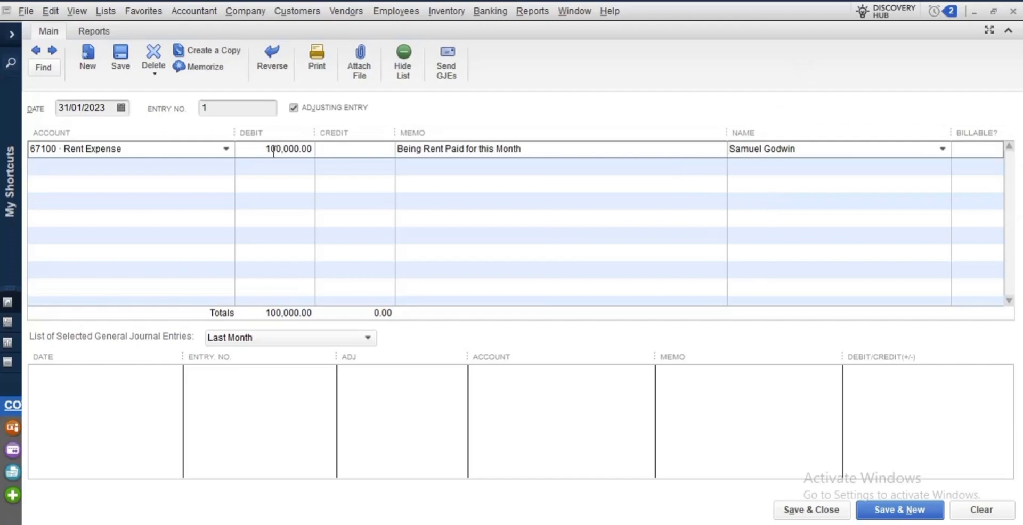
{"action": "left_click", "coordinate": [135, 163]}
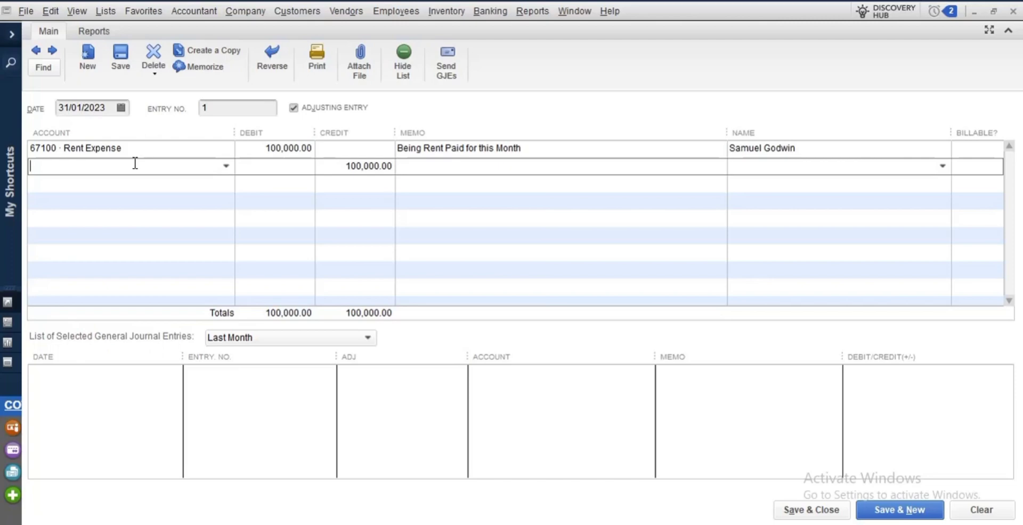
Put Prepaid Rent on line 2 for the 100,000.00 credit, name the vendor, and save the entry.
{"action": "type", "text": "Rent Expense"}
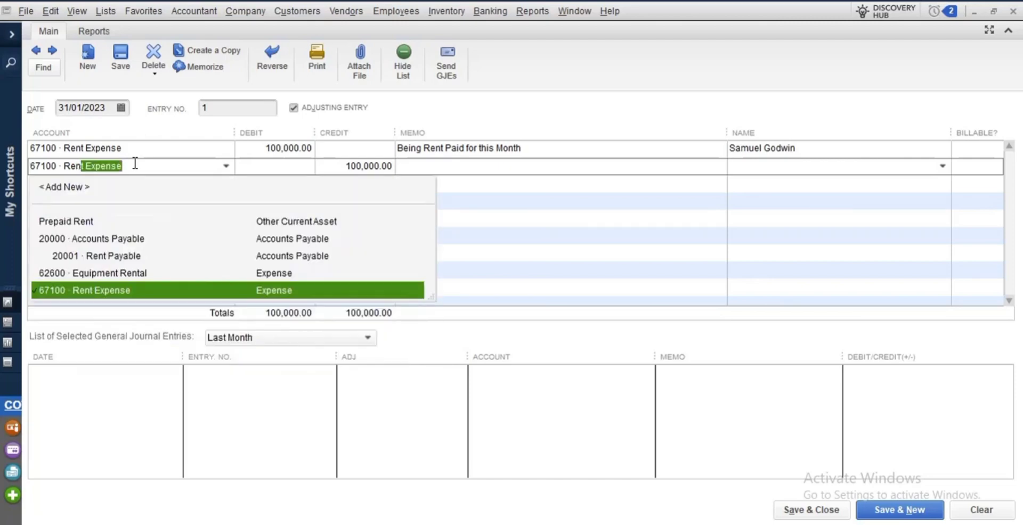
{"action": "left_click", "coordinate": [121, 220]}
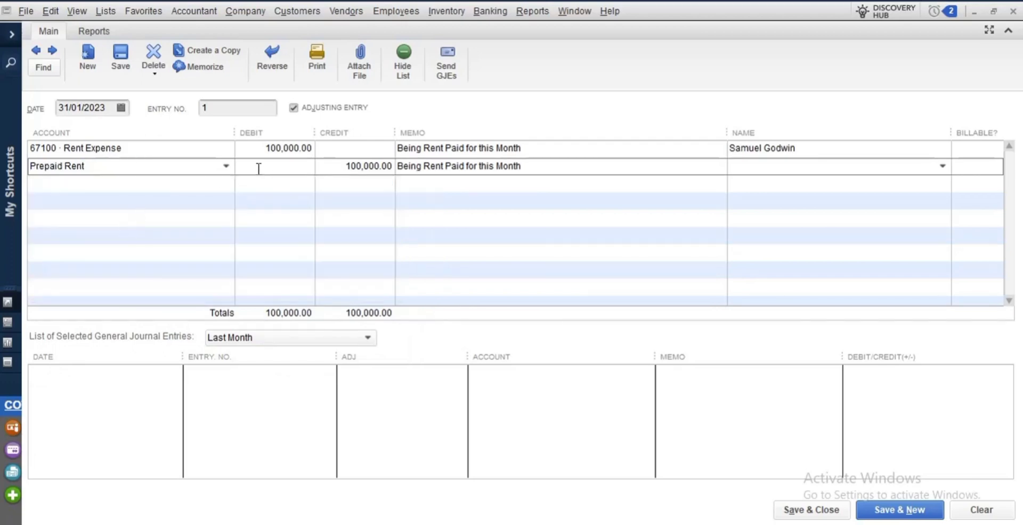
{"action": "left_click", "coordinate": [752, 167]}
{"action": "type", "text": "Samuel Godwin"}
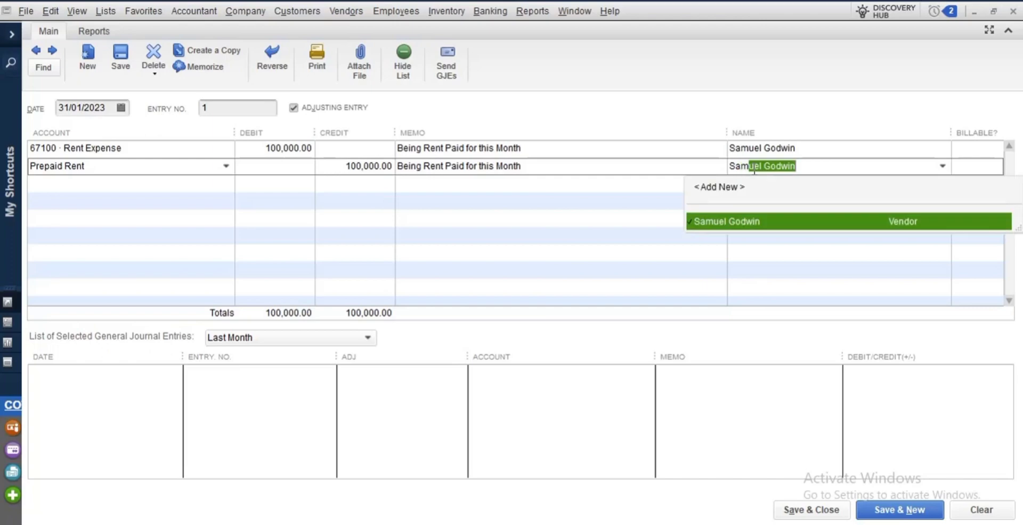
{"action": "left_click", "coordinate": [726, 219]}
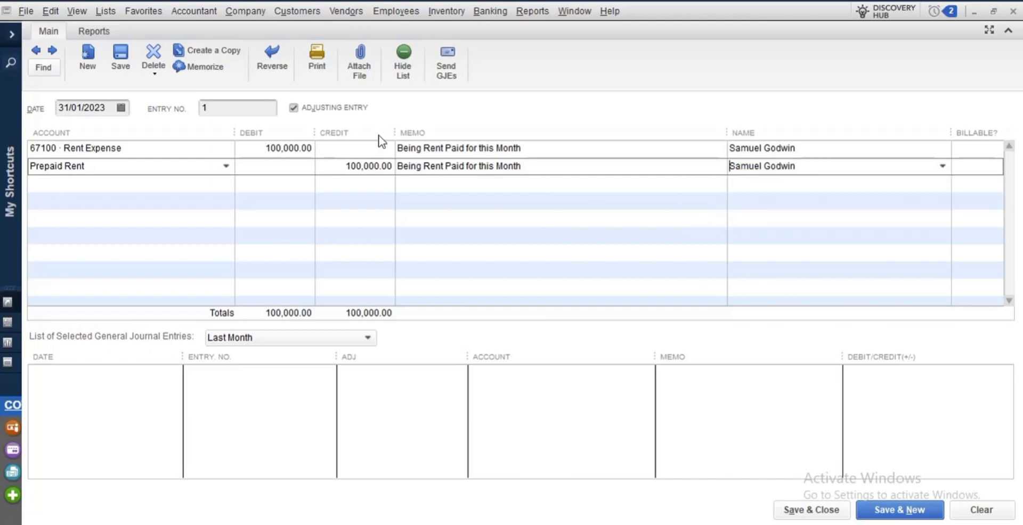
{"action": "left_click", "coordinate": [124, 53]}
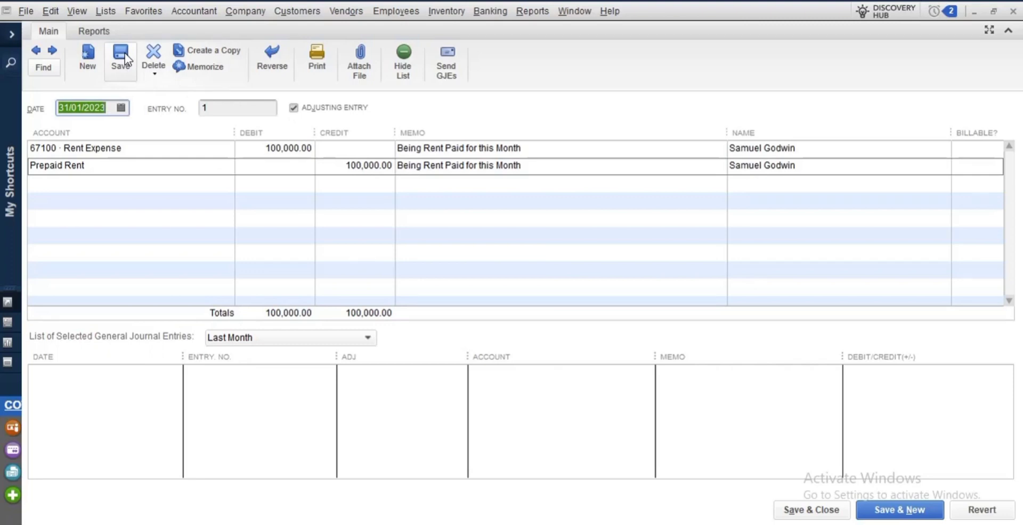
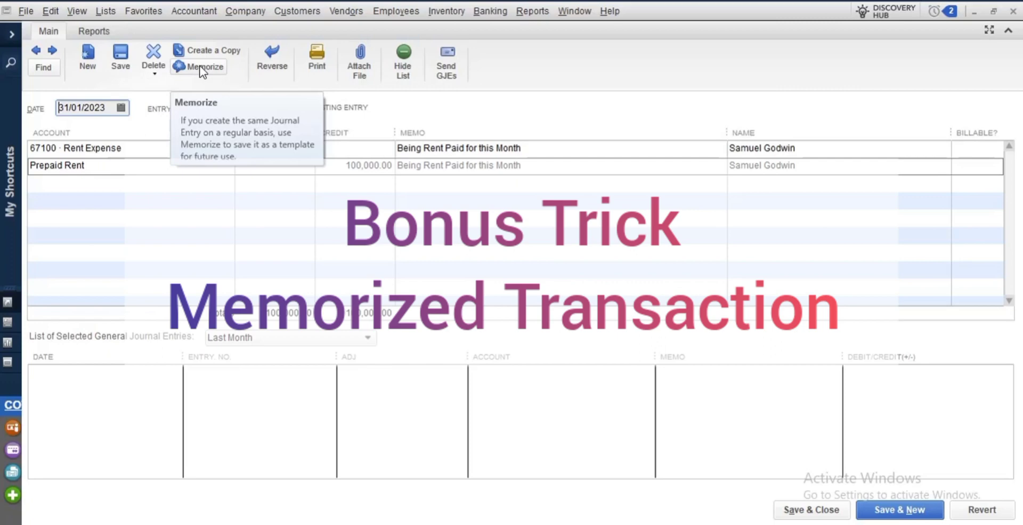
Memorize the rent journal entry under the name 'Rent Expense'.
{"action": "left_click", "coordinate": [201, 69]}
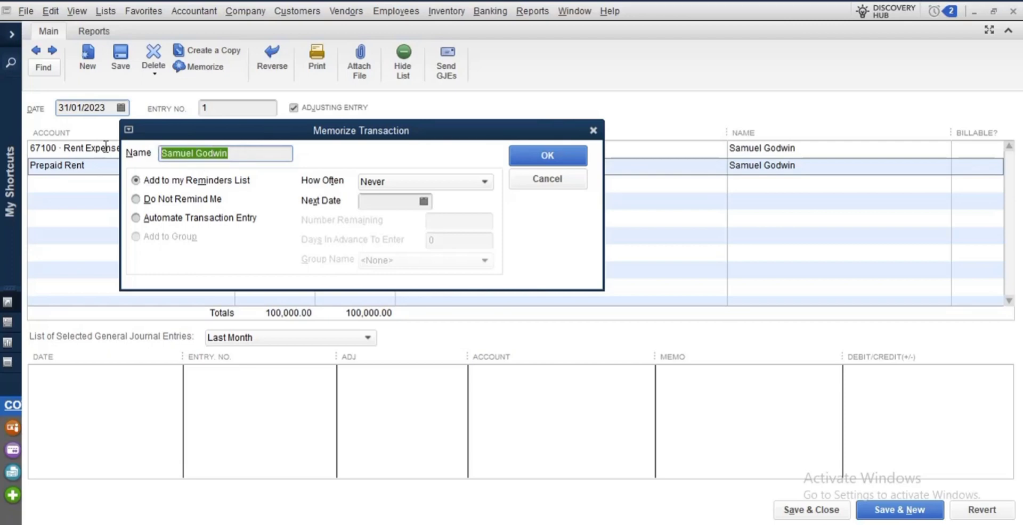
{"action": "type", "text": "Rent"}
{"action": "key", "text": "BackSpace"}
{"action": "key", "text": "BackSpace"}
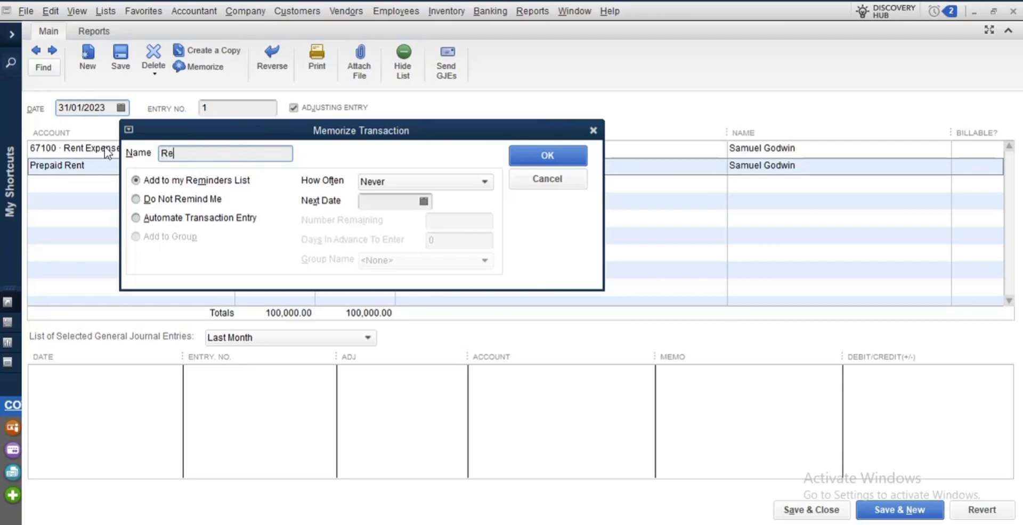
{"action": "type", "text": "nt Expense"}
Automate it monthly from next date 28/02/2023 with 11 entries remaining, and confirm.
{"action": "left_click", "coordinate": [137, 217]}
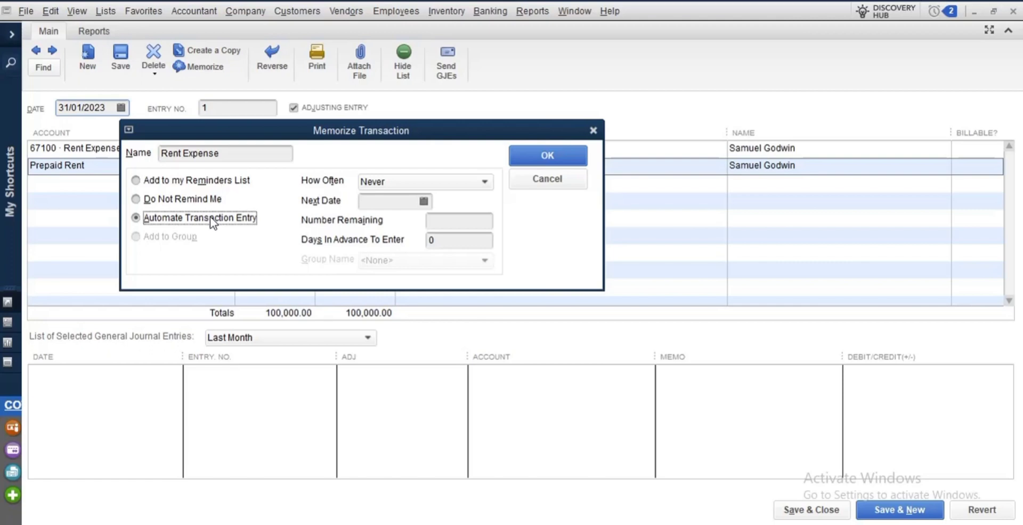
{"action": "left_click", "coordinate": [488, 183]}
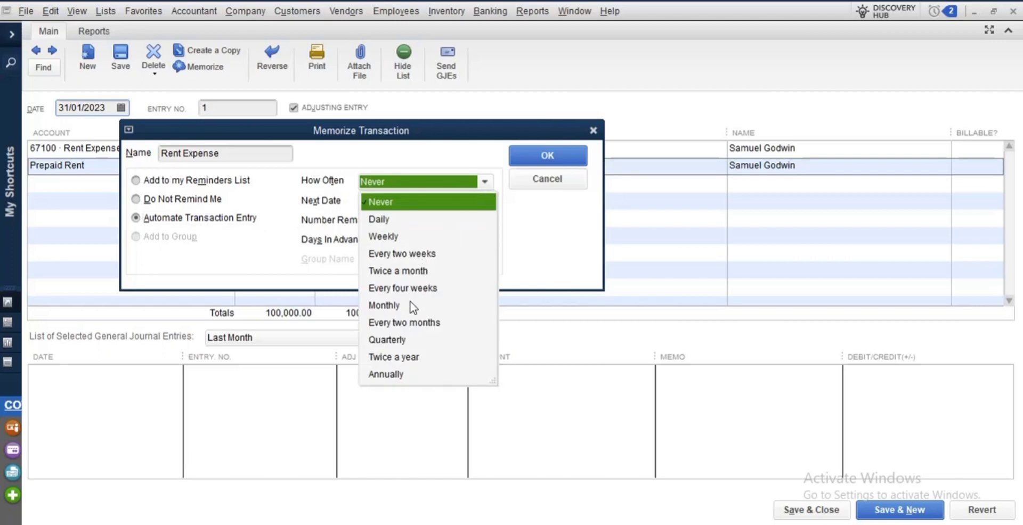
{"action": "left_click", "coordinate": [410, 305]}
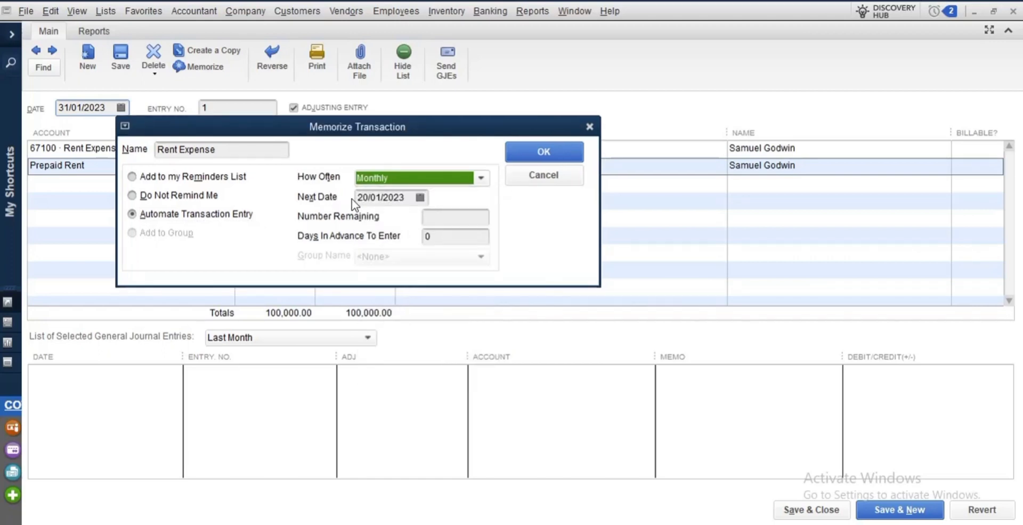
{"action": "left_click", "coordinate": [420, 197]}
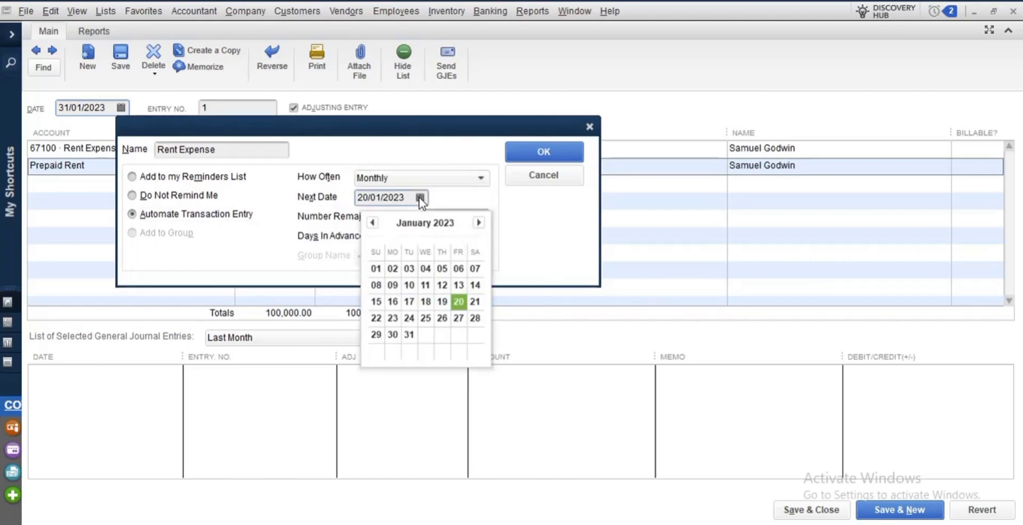
{"action": "left_click", "coordinate": [478, 223]}
{"action": "left_click", "coordinate": [408, 334]}
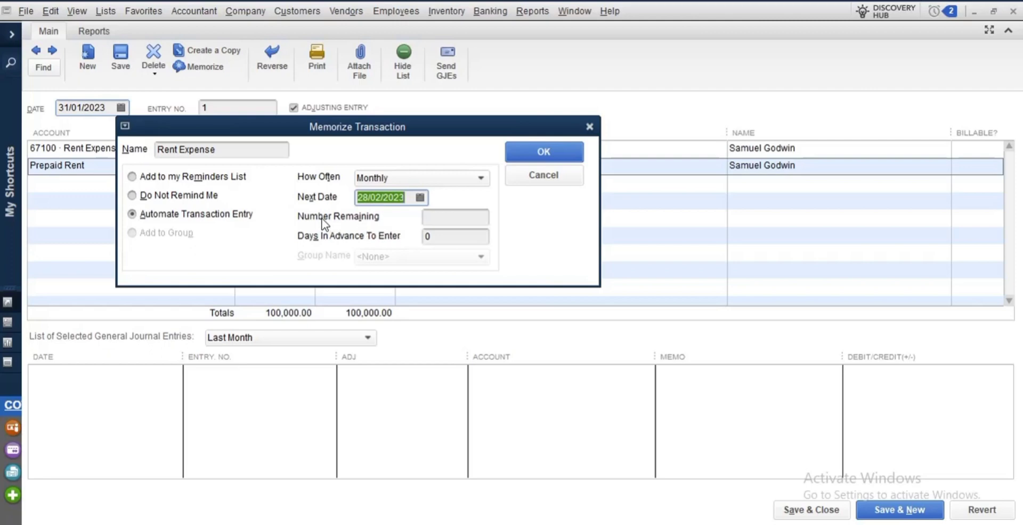
{"action": "left_click", "coordinate": [432, 218]}
{"action": "type", "text": "11"}
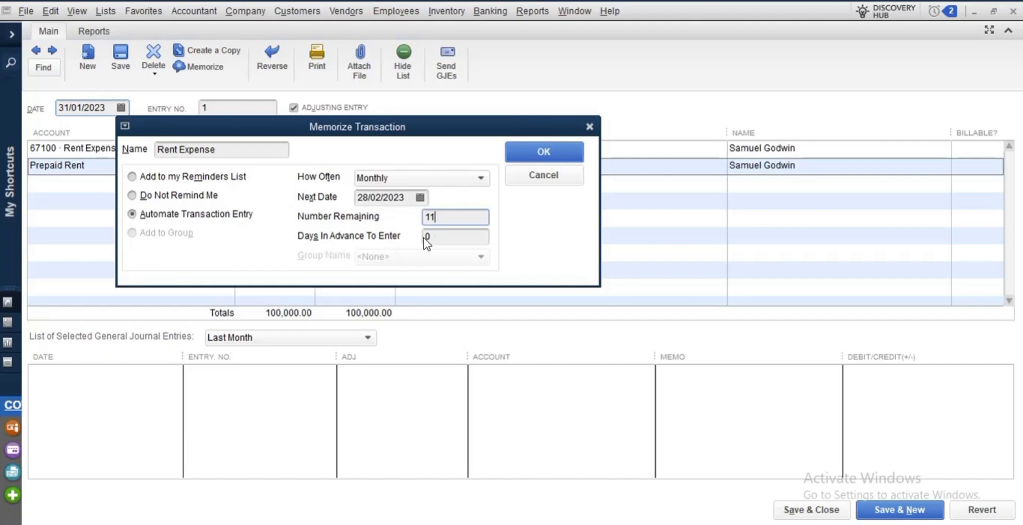
{"action": "left_click", "coordinate": [526, 159]}
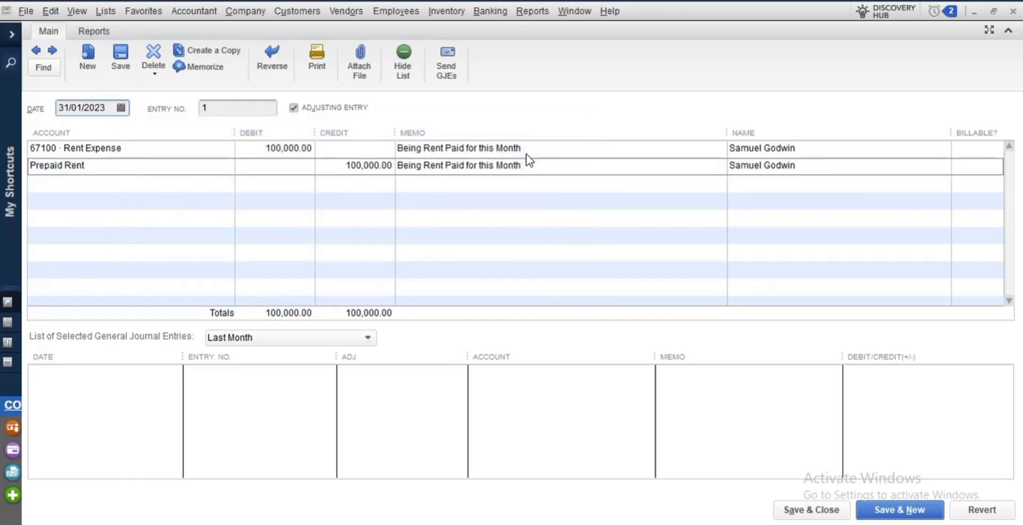
Save and close the journal entry, close the prepaid rent bill, and open the standard Profit & Loss report.
{"action": "left_click", "coordinate": [833, 511]}
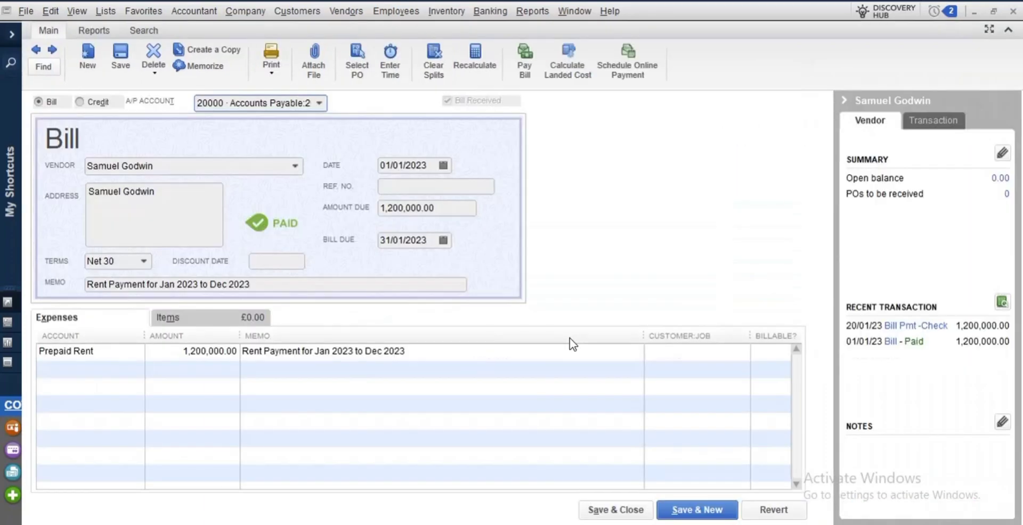
{"action": "left_click", "coordinate": [1012, 12]}
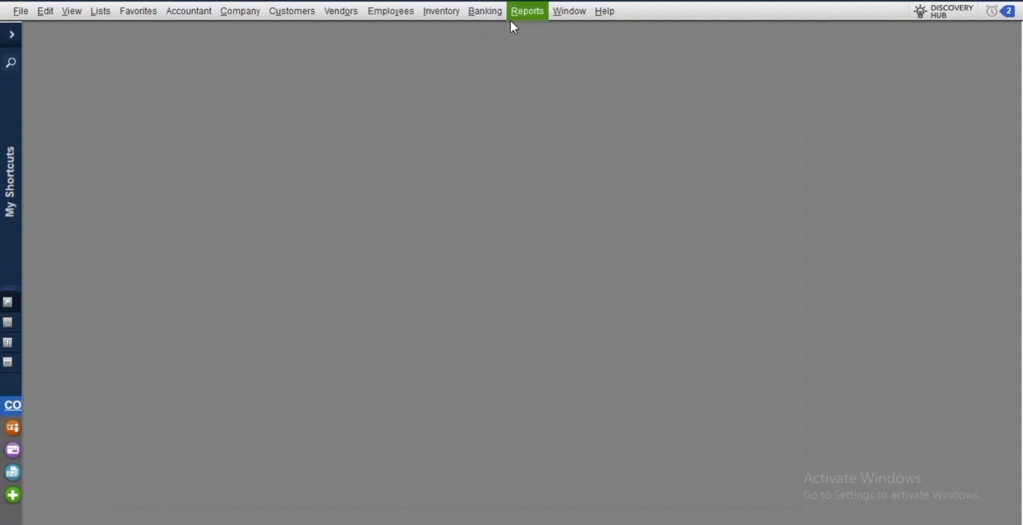
{"action": "left_click", "coordinate": [521, 13]}
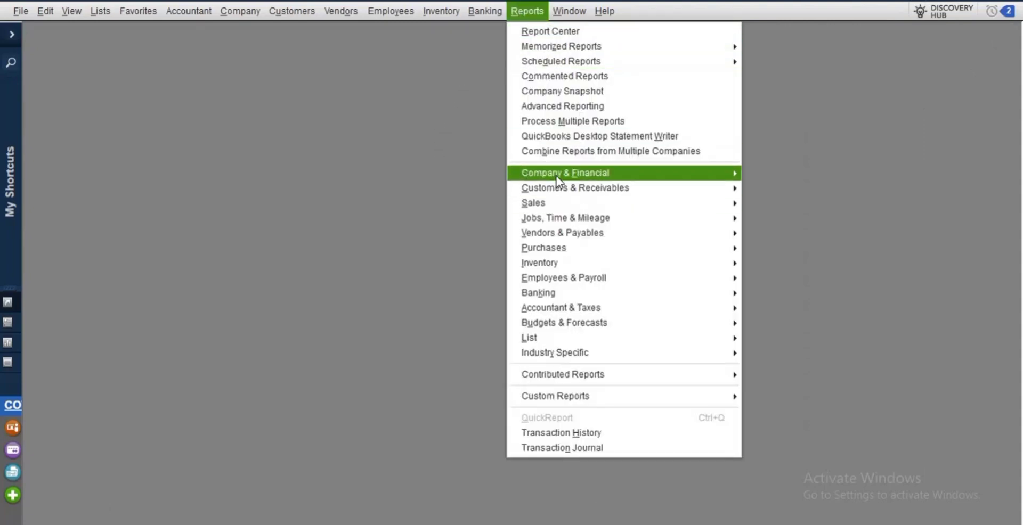
{"action": "mouse_move", "coordinate": [556, 177]}
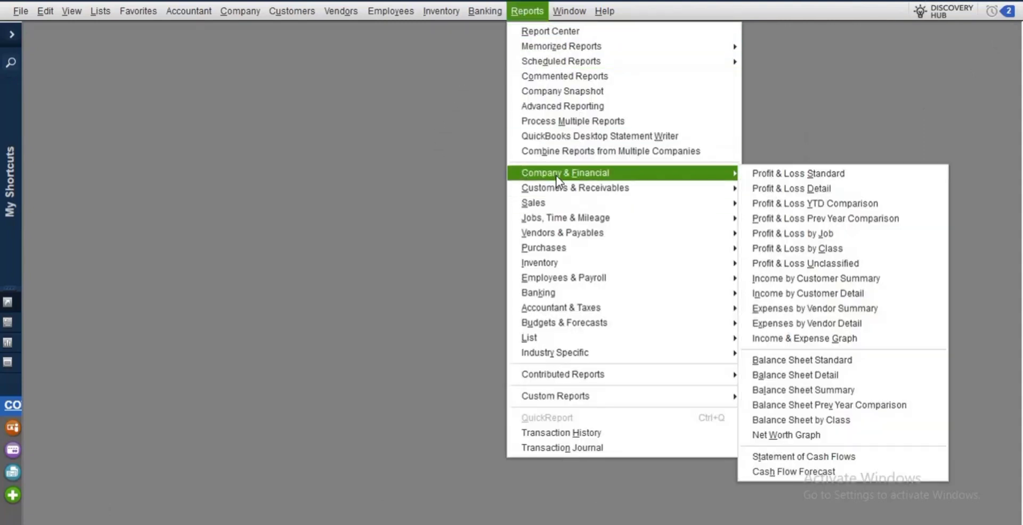
{"action": "left_click", "coordinate": [793, 178]}
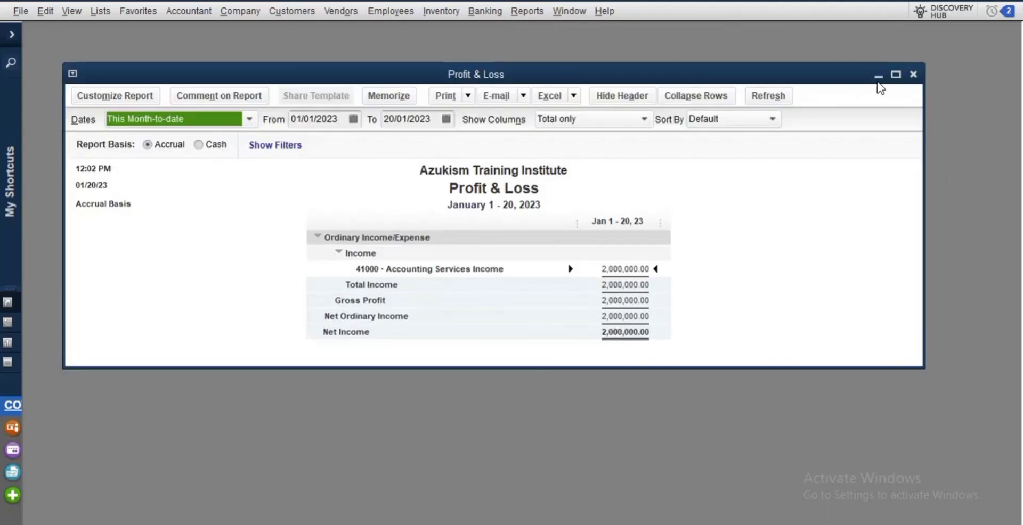
Maximize the Profit & Loss report and set its To date to 31/01/2023.
{"action": "left_click", "coordinate": [896, 75]}
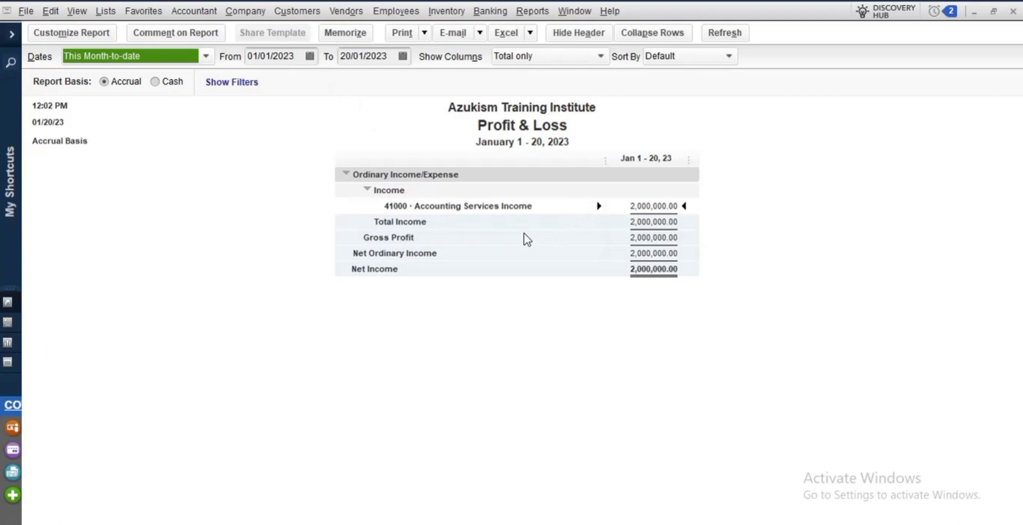
{"action": "left_click", "coordinate": [206, 55]}
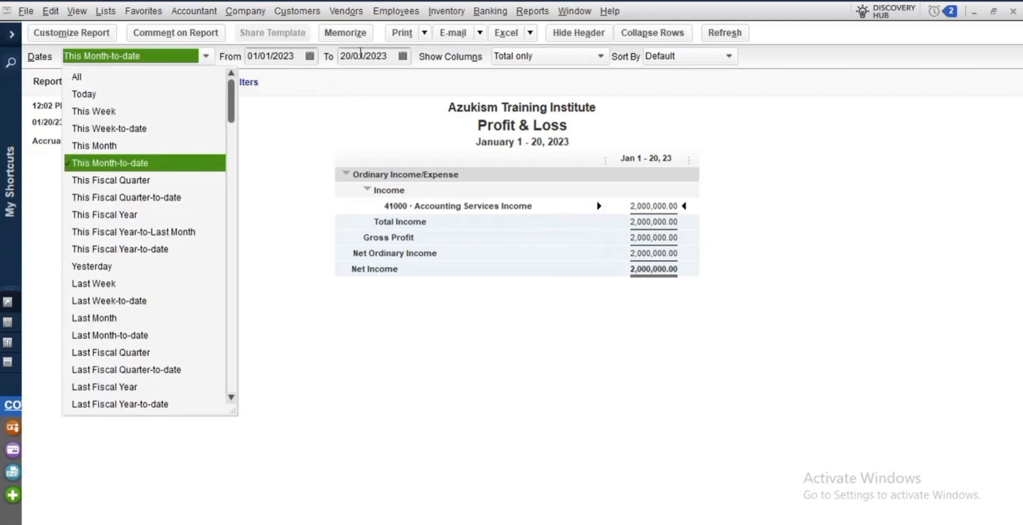
{"action": "left_click", "coordinate": [402, 56]}
{"action": "left_click", "coordinate": [392, 192]}
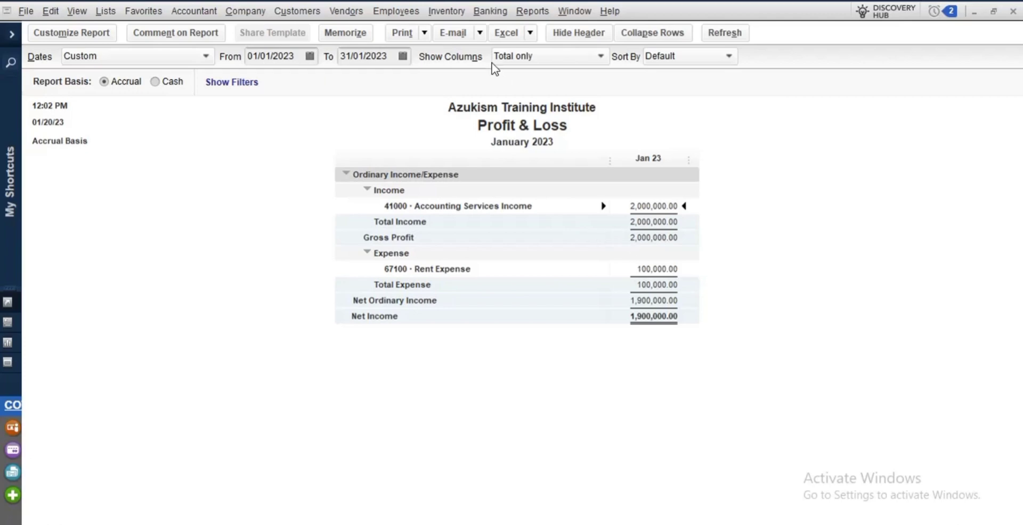
{"action": "left_click", "coordinate": [490, 11]}
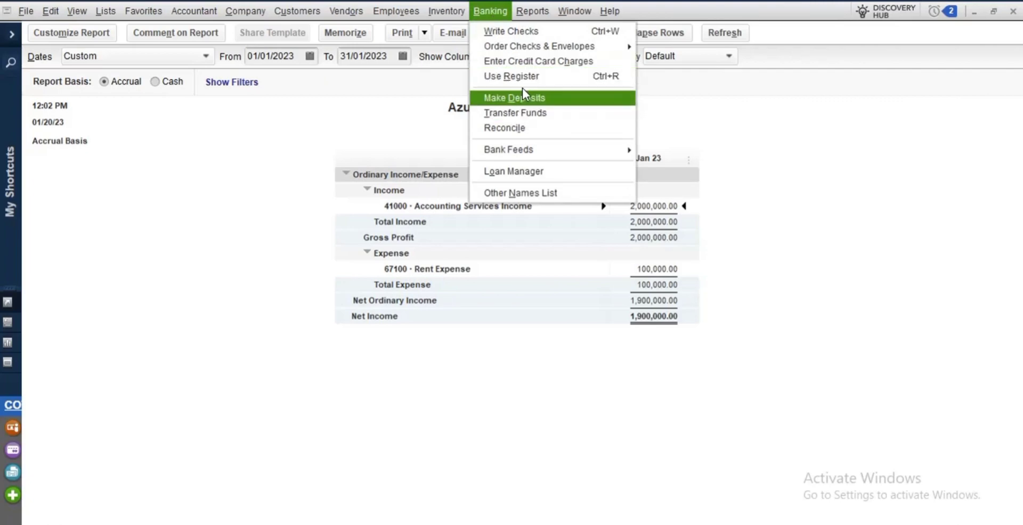
Open the standard Balance Sheet and QuickZoom into the 1,200,000.00 Prepaid Rent balance.
{"action": "left_click", "coordinate": [530, 10]}
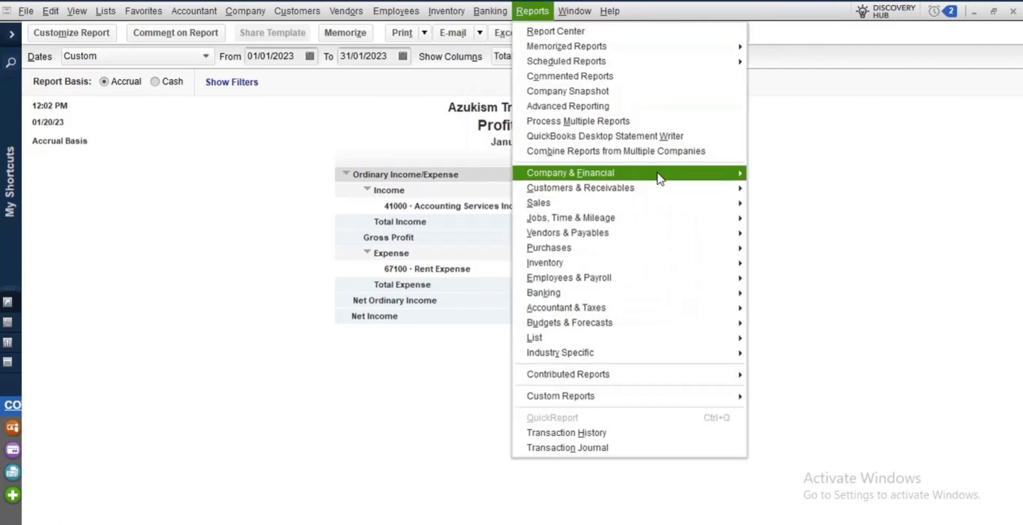
{"action": "mouse_move", "coordinate": [680, 175]}
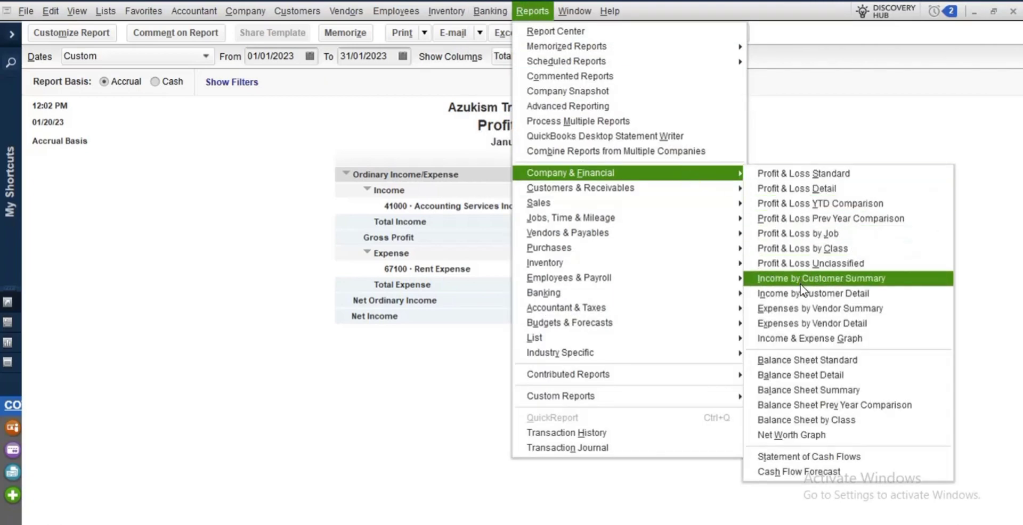
{"action": "left_click", "coordinate": [810, 361]}
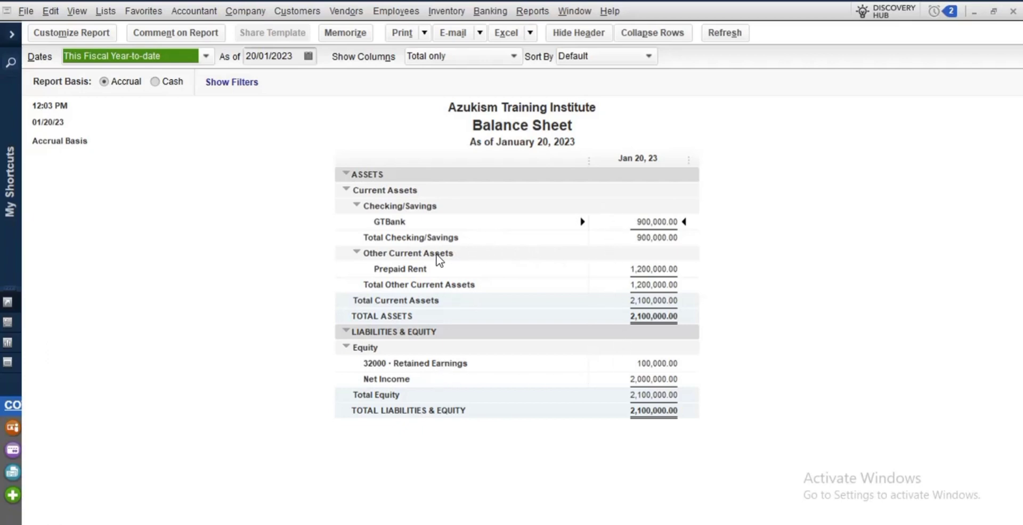
{"action": "left_click", "coordinate": [411, 270]}
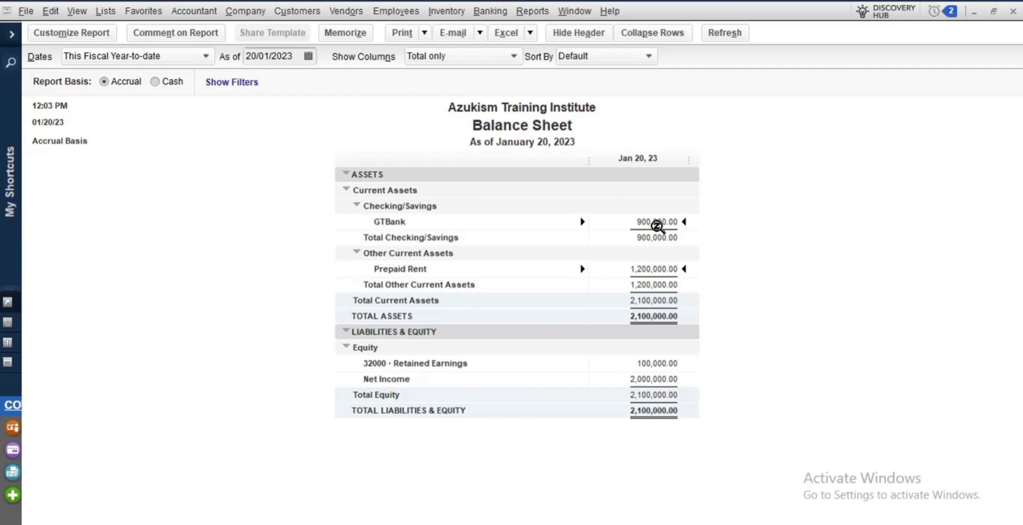
{"action": "double_click", "coordinate": [650, 267]}
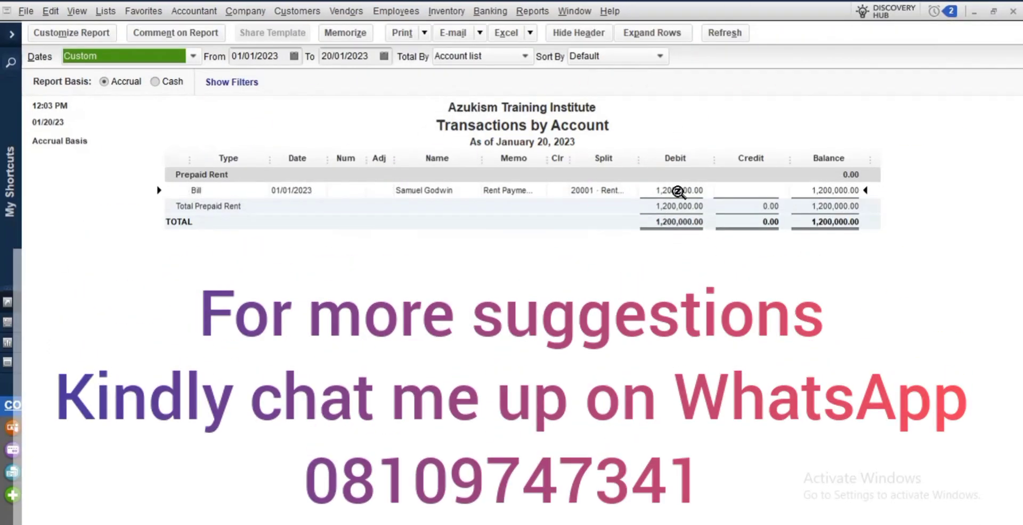
Inspect the bill behind the Prepaid Rent debit, close it, and start a new general journal entry.
{"action": "double_click", "coordinate": [674, 190]}
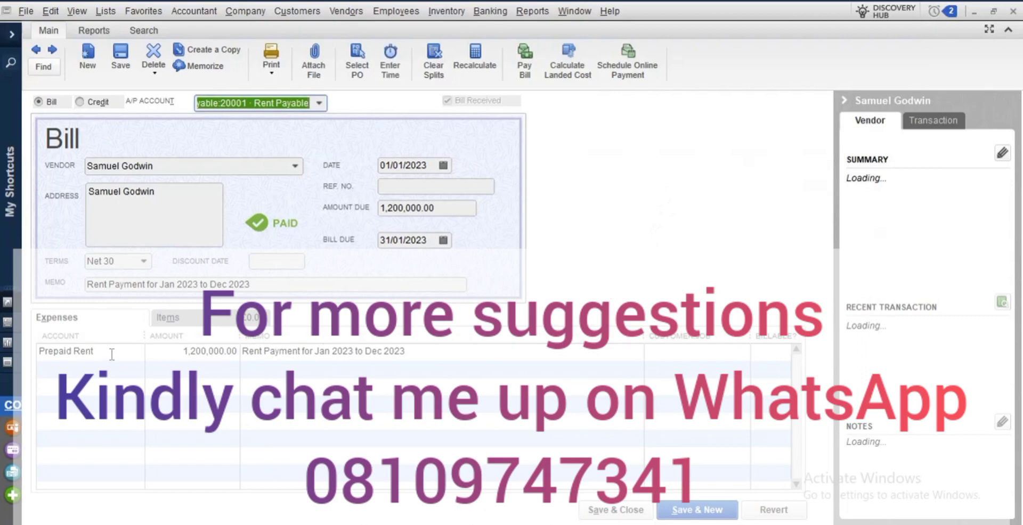
{"action": "left_click", "coordinate": [1013, 11]}
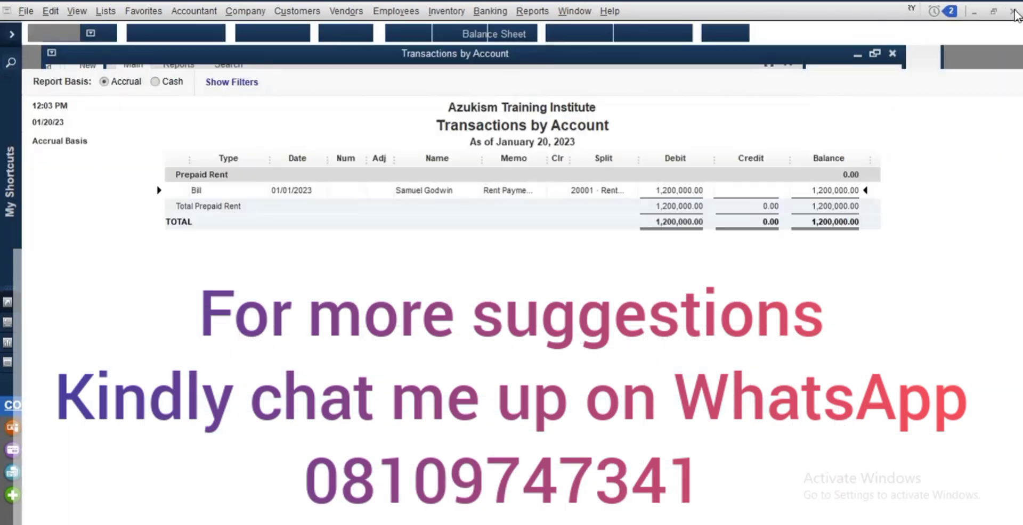
{"action": "left_click", "coordinate": [196, 16]}
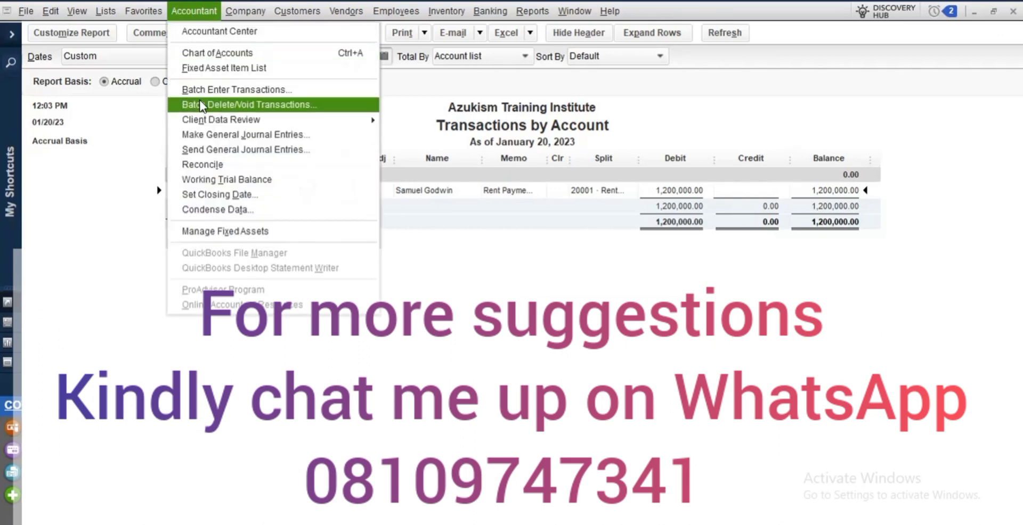
{"action": "left_click", "coordinate": [199, 133]}
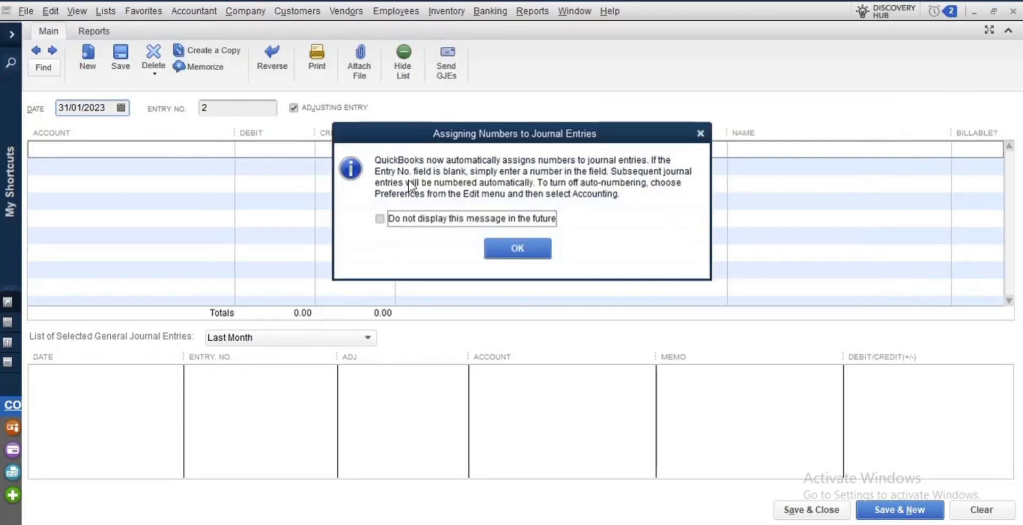
Dismiss the numbering notice and load journal entry No. 1 to inspect its Prepaid Rent credit.
{"action": "left_click", "coordinate": [507, 242]}
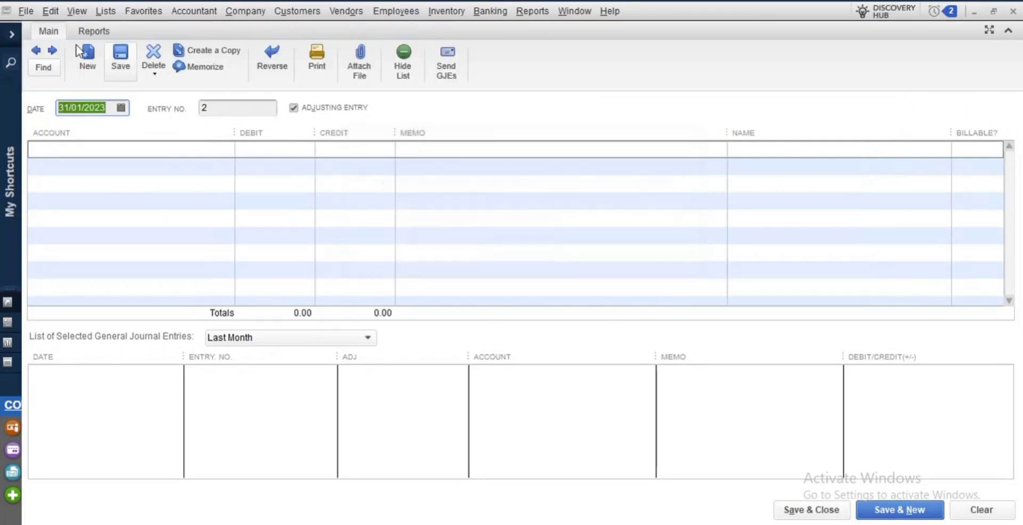
{"action": "left_click", "coordinate": [36, 51]}
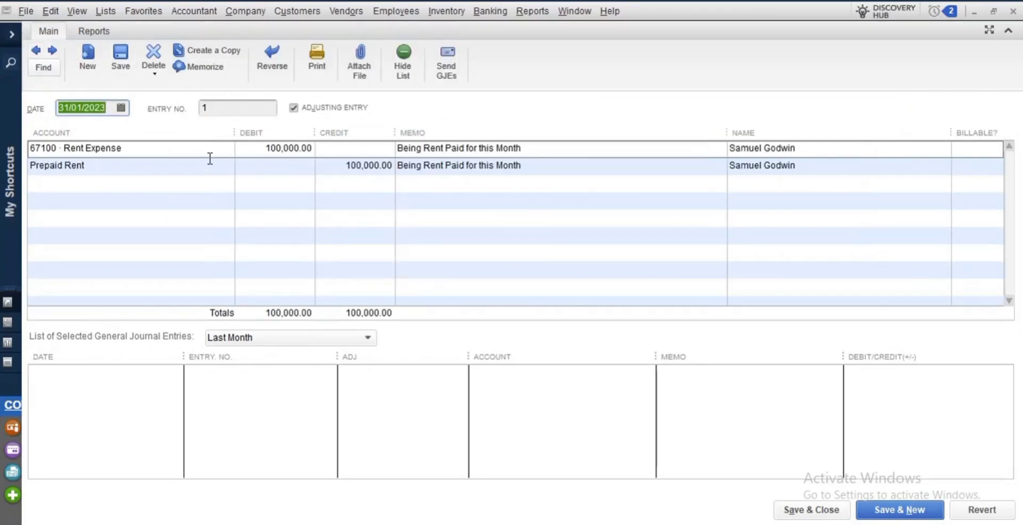
{"action": "left_click", "coordinate": [210, 159]}
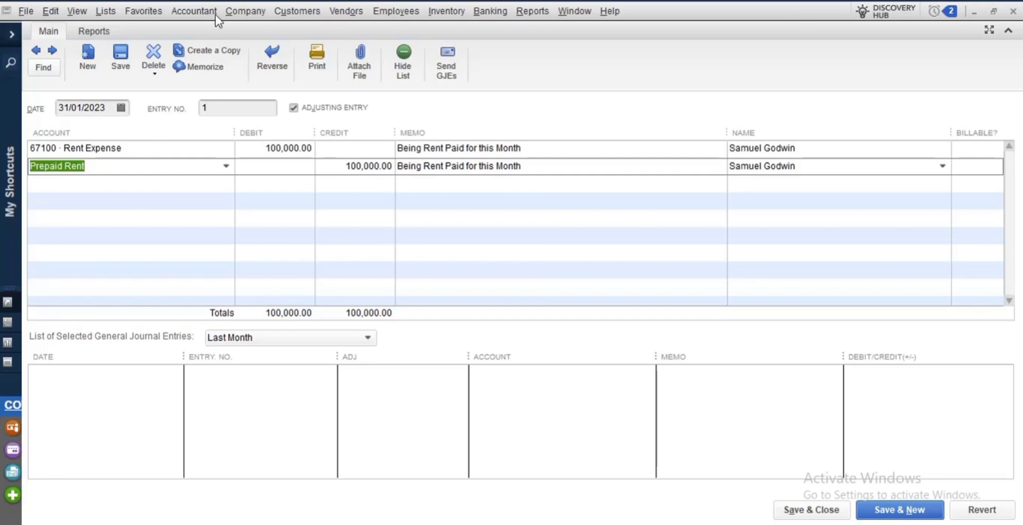
Close the journal entry form and open the Chart of Accounts.
{"action": "left_click", "coordinate": [194, 11]}
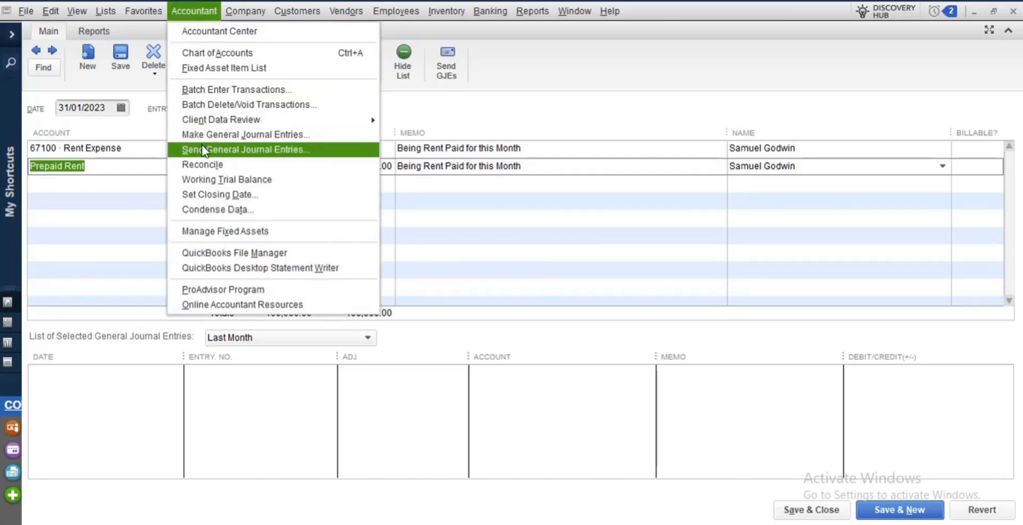
{"action": "key", "text": "Escape"}
{"action": "left_click", "coordinate": [988, 27]}
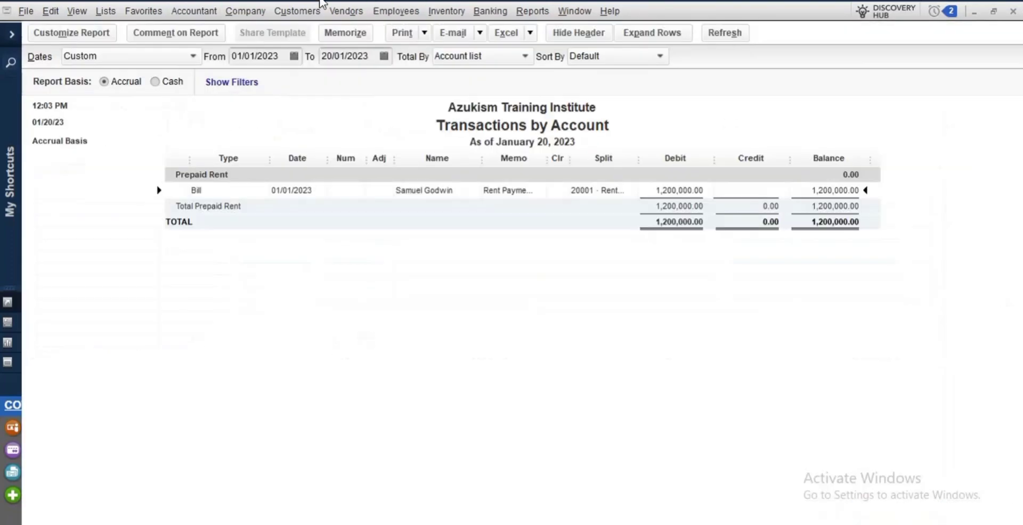
{"action": "left_click", "coordinate": [194, 11]}
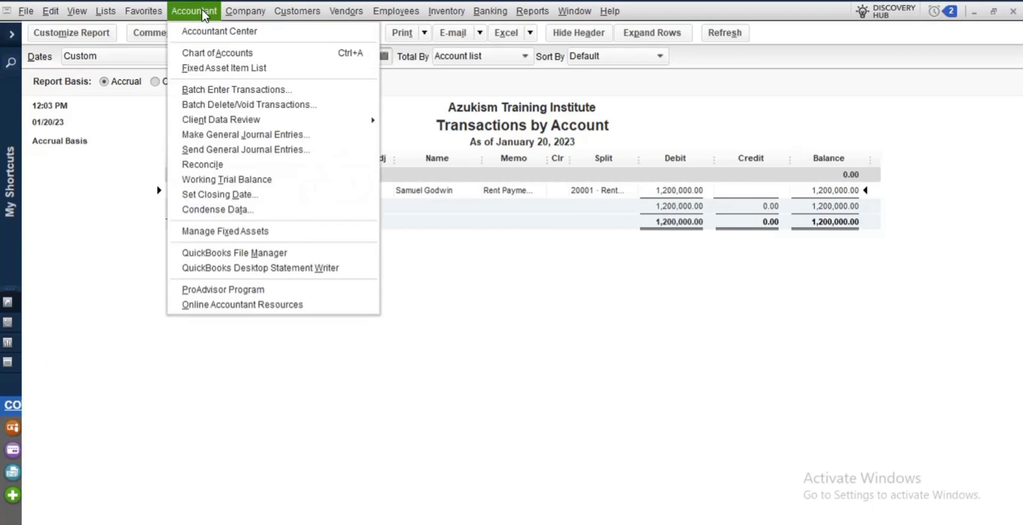
{"action": "left_click", "coordinate": [224, 53]}
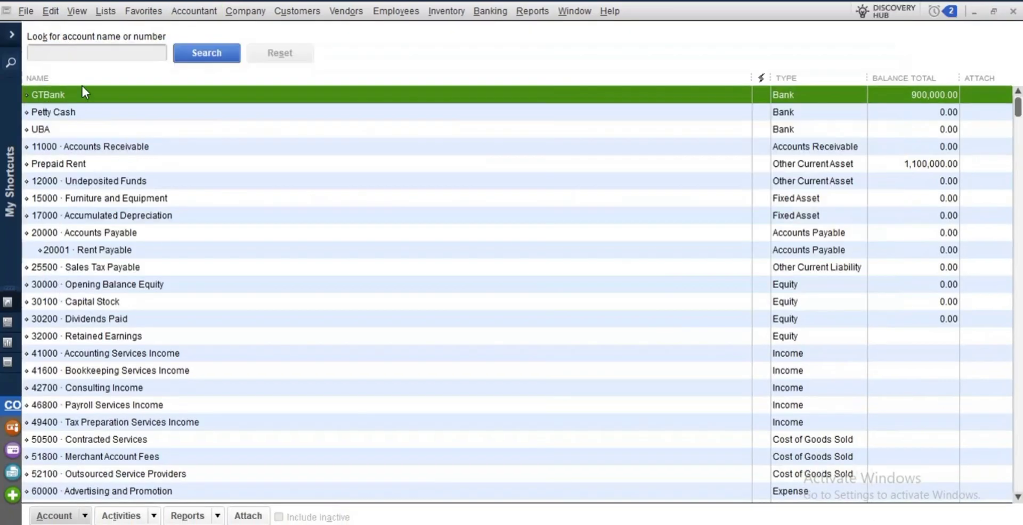
Select the Prepaid Rent account in the Chart of Accounts, then close the chart.
{"action": "left_click", "coordinate": [96, 54]}
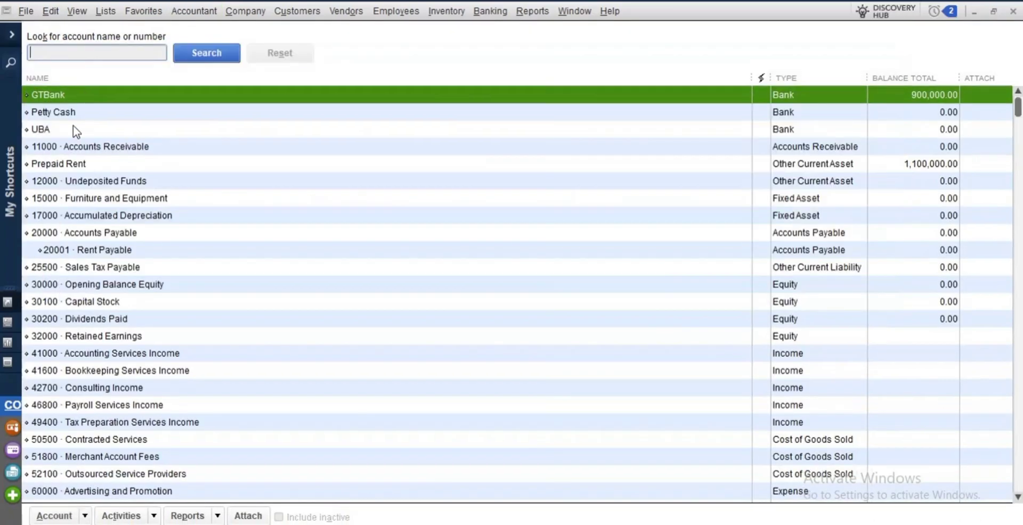
{"action": "left_click", "coordinate": [70, 163]}
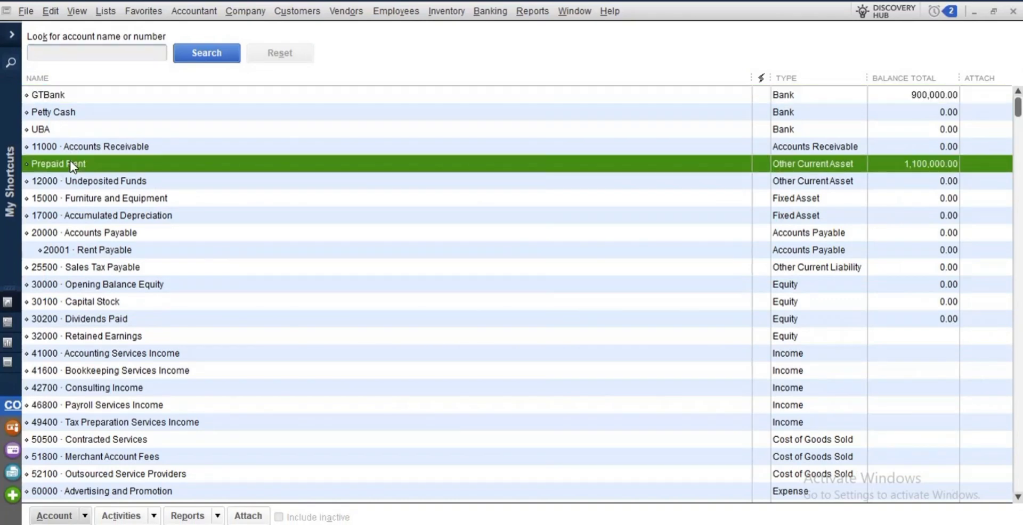
{"action": "left_click", "coordinate": [532, 10]}
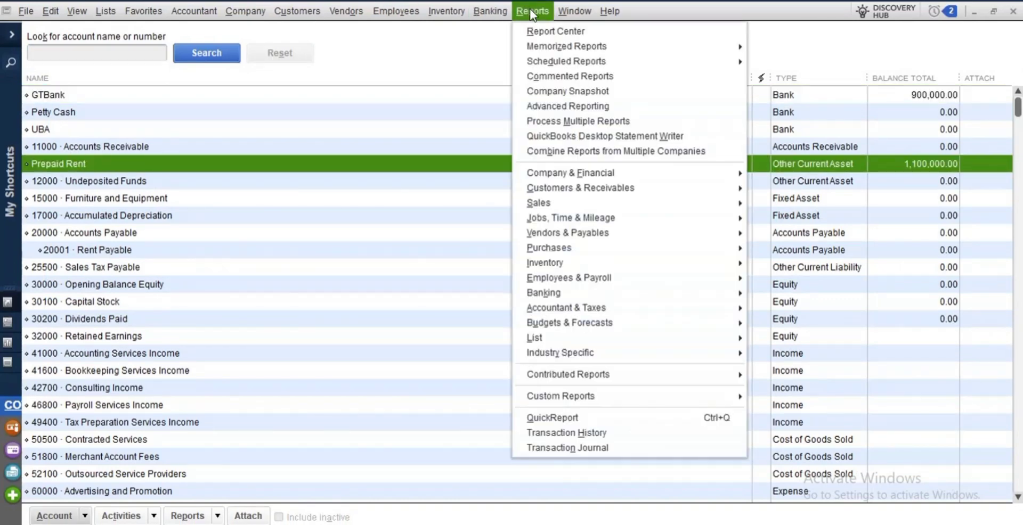
{"action": "left_click", "coordinate": [1012, 10]}
{"action": "left_click", "coordinate": [1012, 11]}
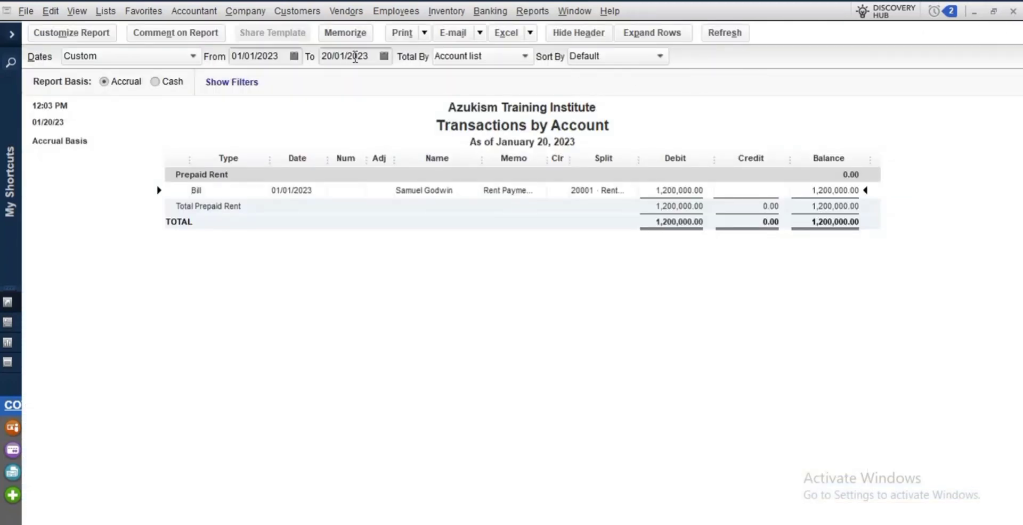
Set the Transactions by Account report end date to 31/01/2023, then close it agreeing to memorize.
{"action": "left_click", "coordinate": [383, 56]}
{"action": "left_click", "coordinate": [375, 196]}
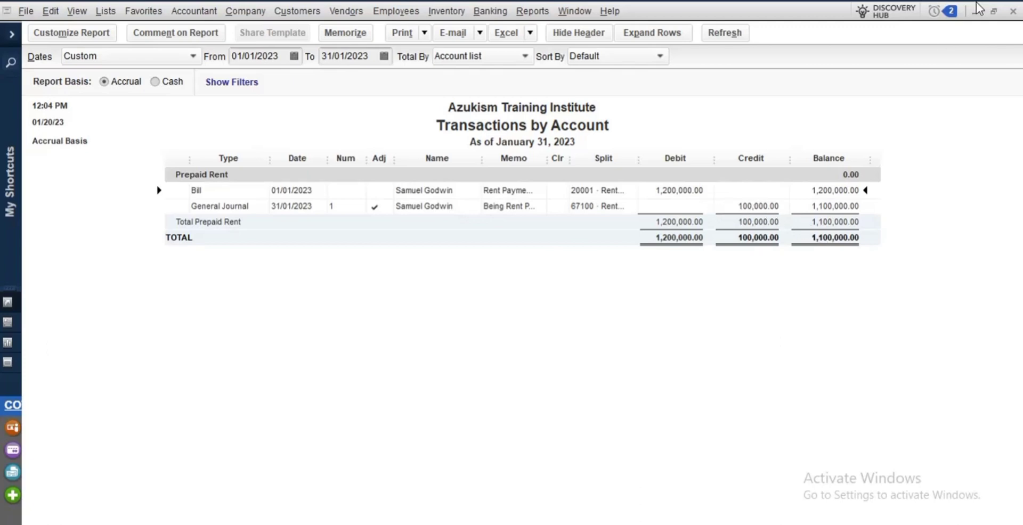
{"action": "left_click", "coordinate": [1014, 11]}
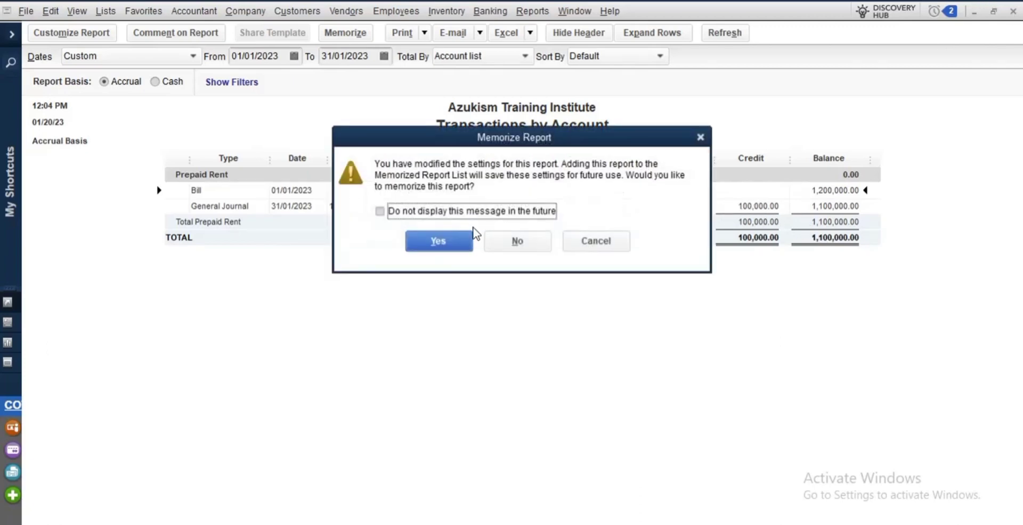
{"action": "left_click", "coordinate": [380, 211]}
{"action": "left_click", "coordinate": [437, 241]}
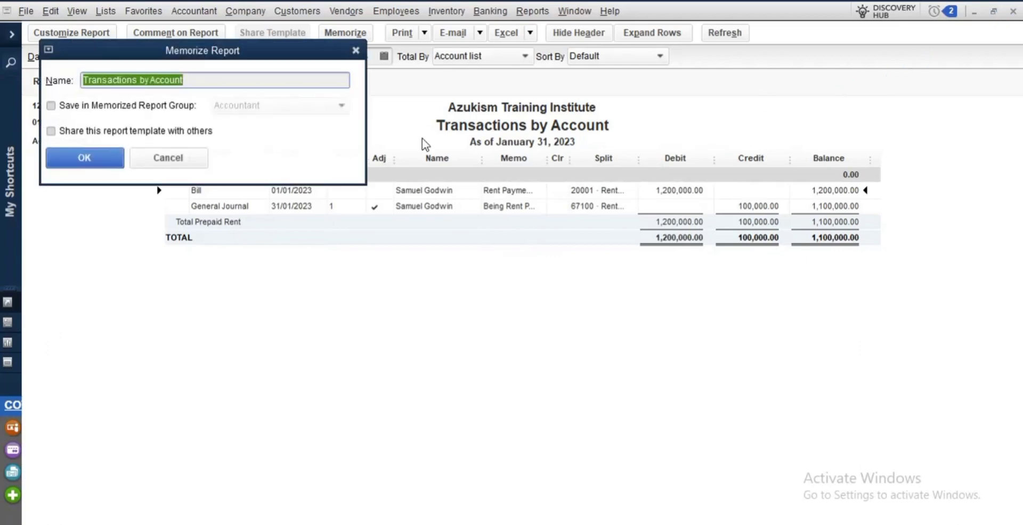
Cancel memorizing, date the Balance Sheet 31/01/2023, then close the Balance Sheet and Profit & Loss.
{"action": "left_click", "coordinate": [356, 51]}
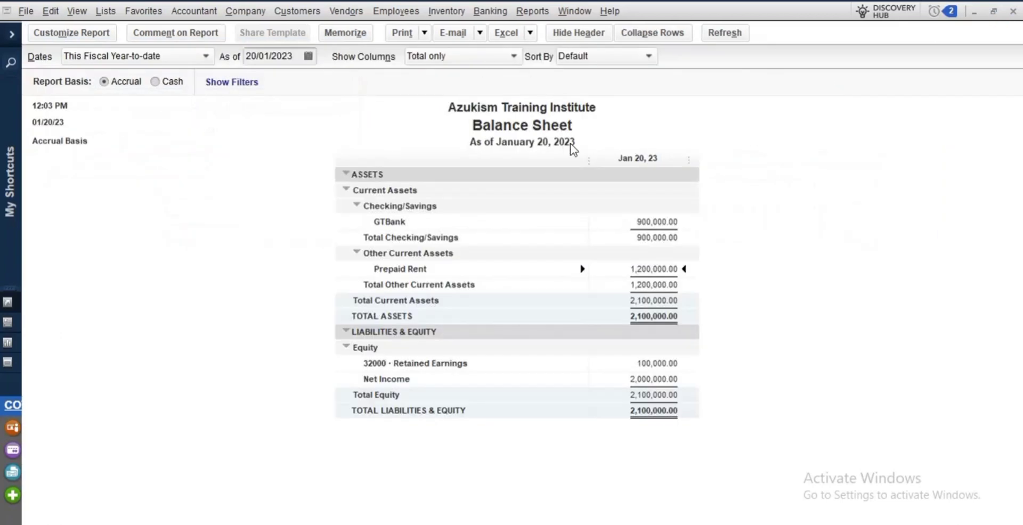
{"action": "left_click", "coordinate": [308, 56]}
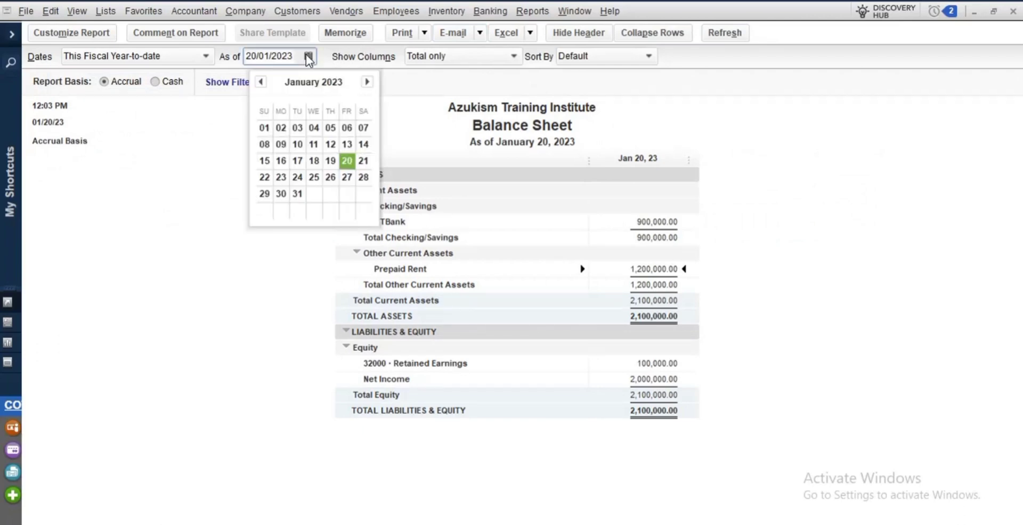
{"action": "key", "text": "Tab"}
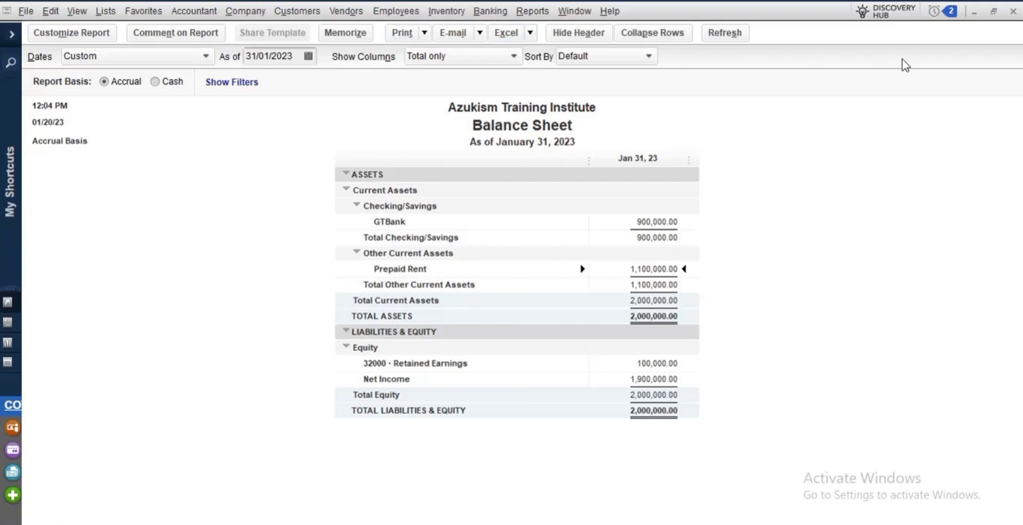
{"action": "left_click", "coordinate": [1015, 15]}
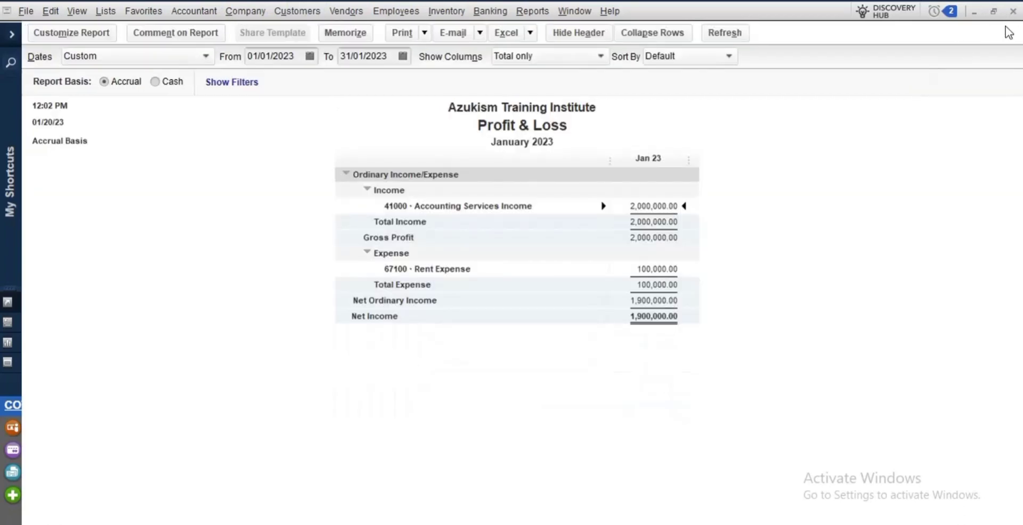
{"action": "left_click", "coordinate": [1013, 13]}
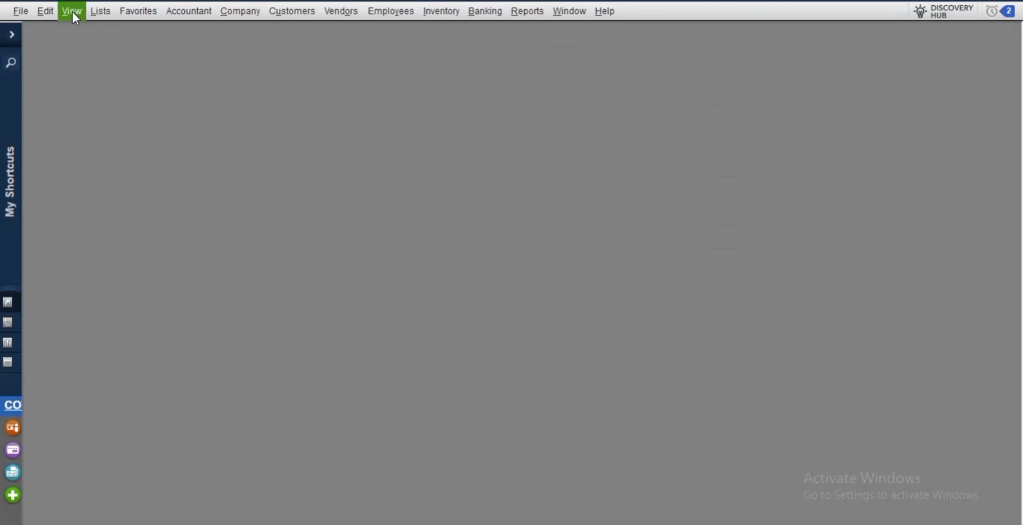
Open the Memorized Transaction List at full size.
{"action": "left_click", "coordinate": [99, 12]}
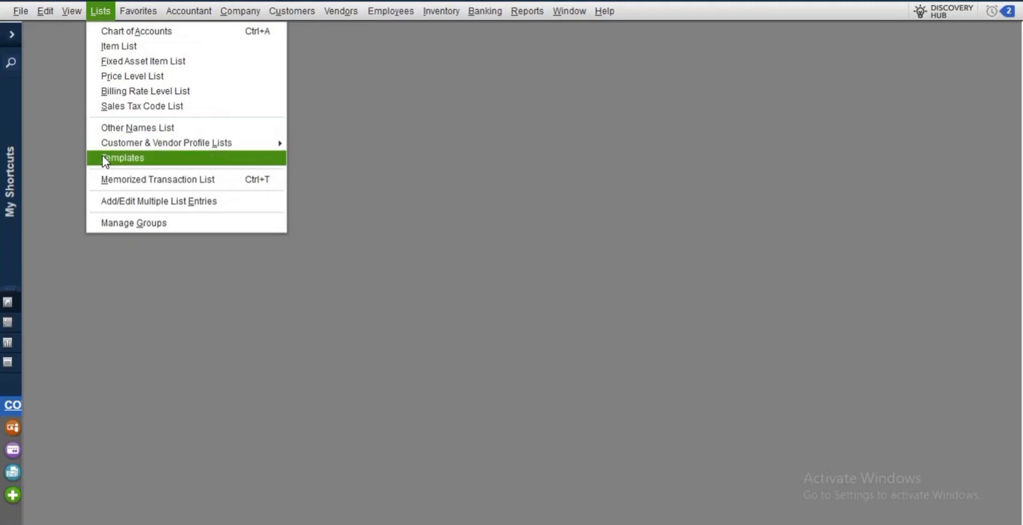
{"action": "left_click", "coordinate": [119, 183]}
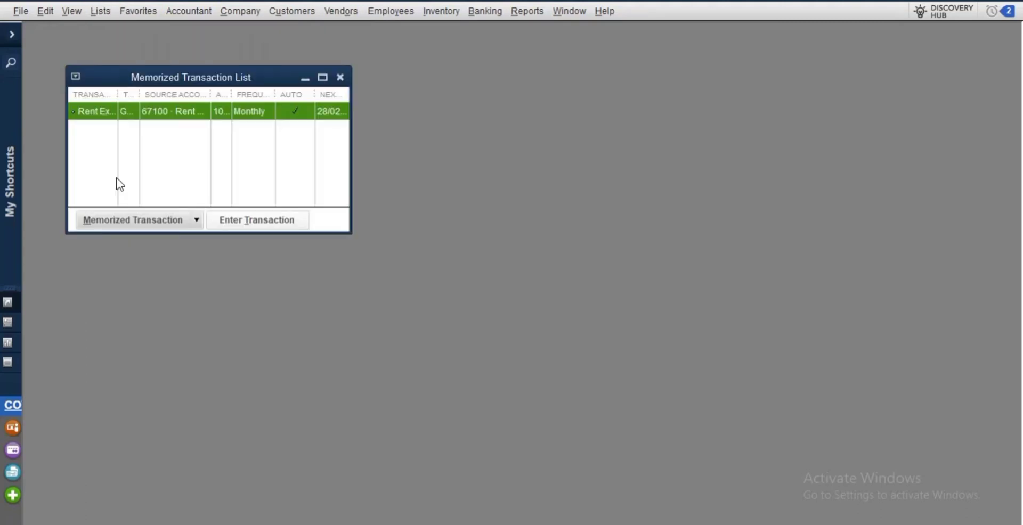
{"action": "left_click", "coordinate": [322, 78]}
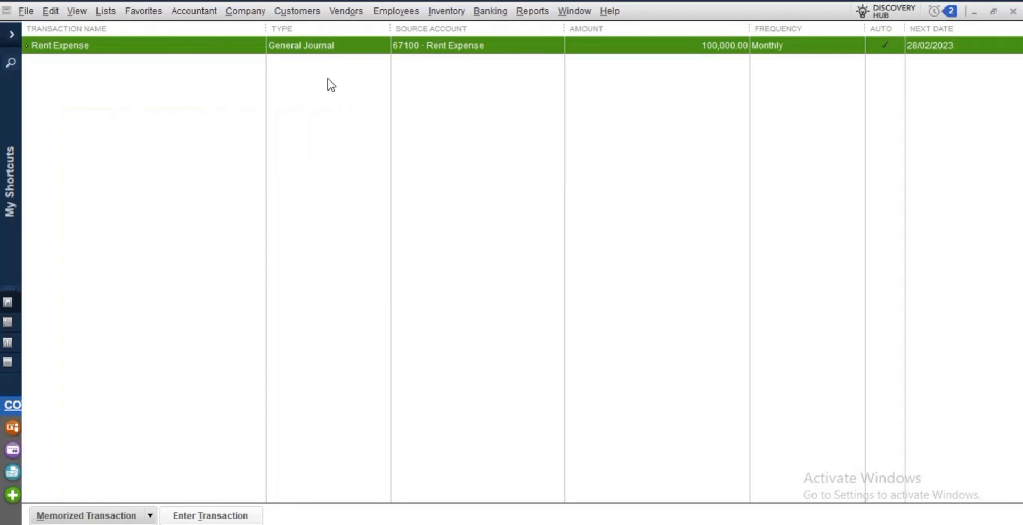
Enter the memorized Rent Expense journal for 28/02/2023, save it despite the future-date warning, and close it.
{"action": "double_click", "coordinate": [465, 47]}
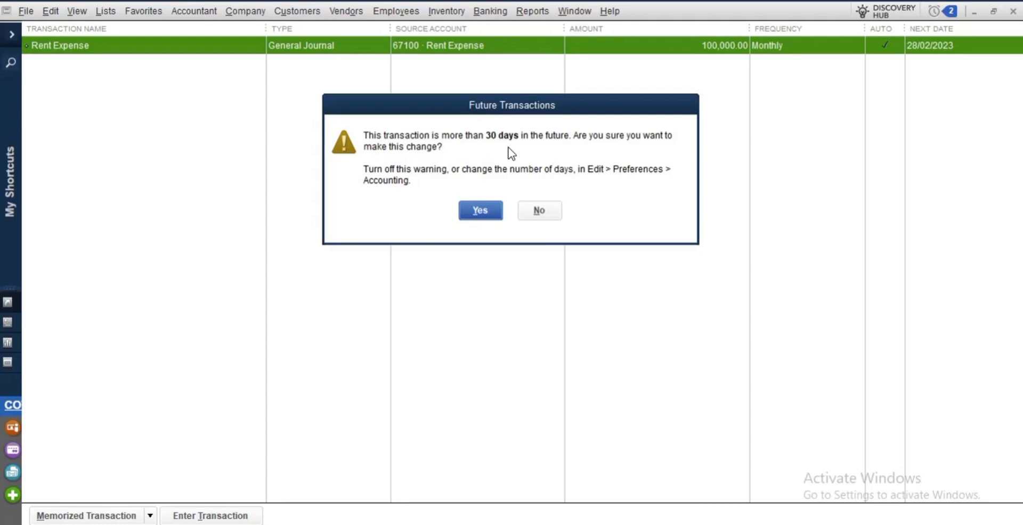
{"action": "left_click", "coordinate": [484, 212]}
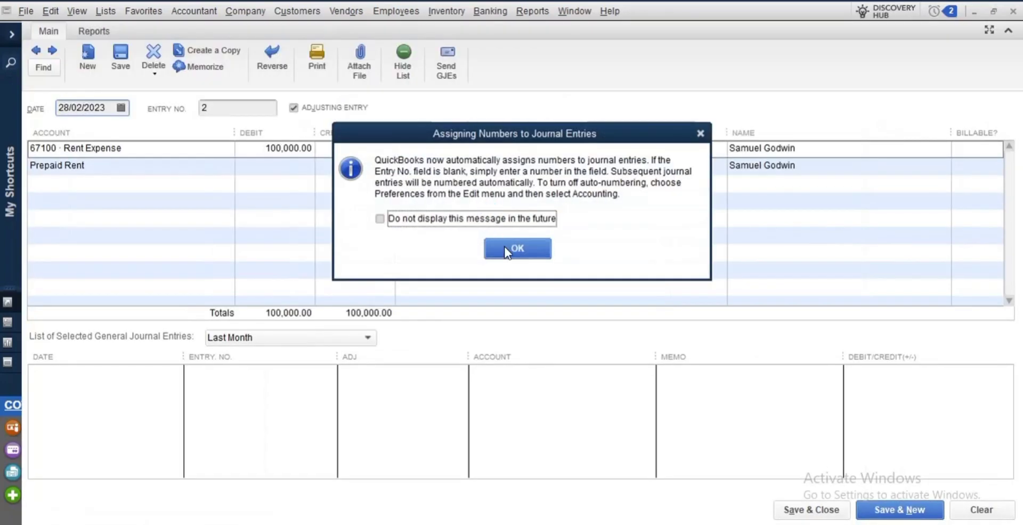
{"action": "left_click", "coordinate": [507, 251]}
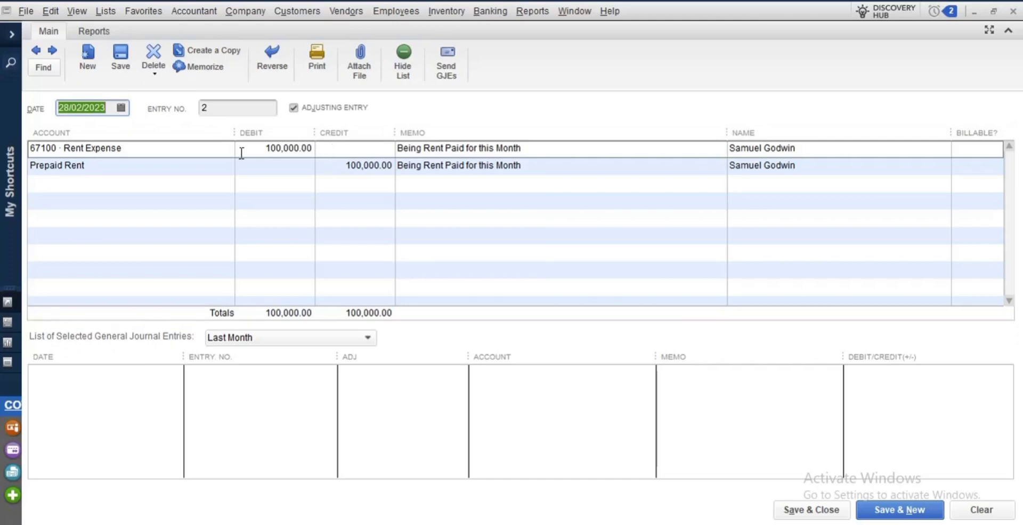
{"action": "left_click", "coordinate": [121, 56]}
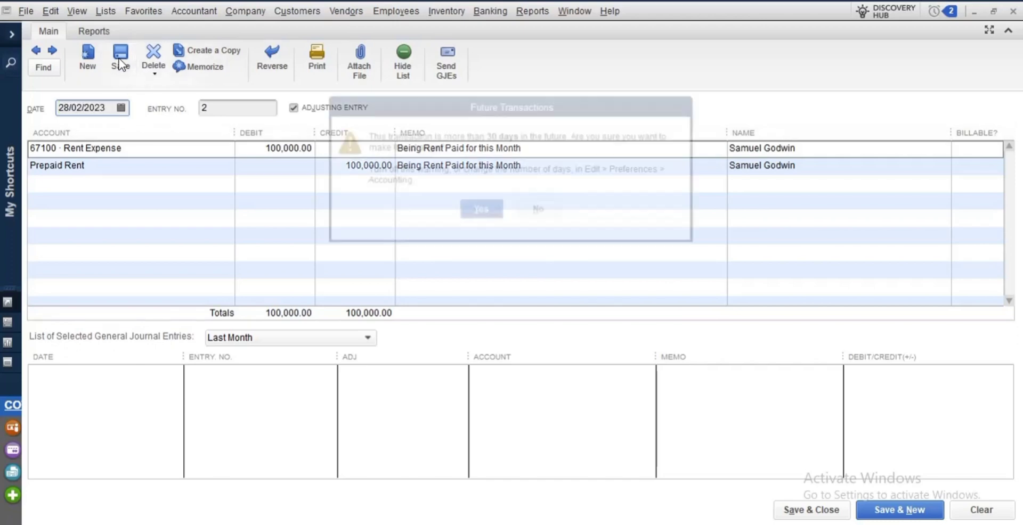
{"action": "left_click", "coordinate": [480, 211]}
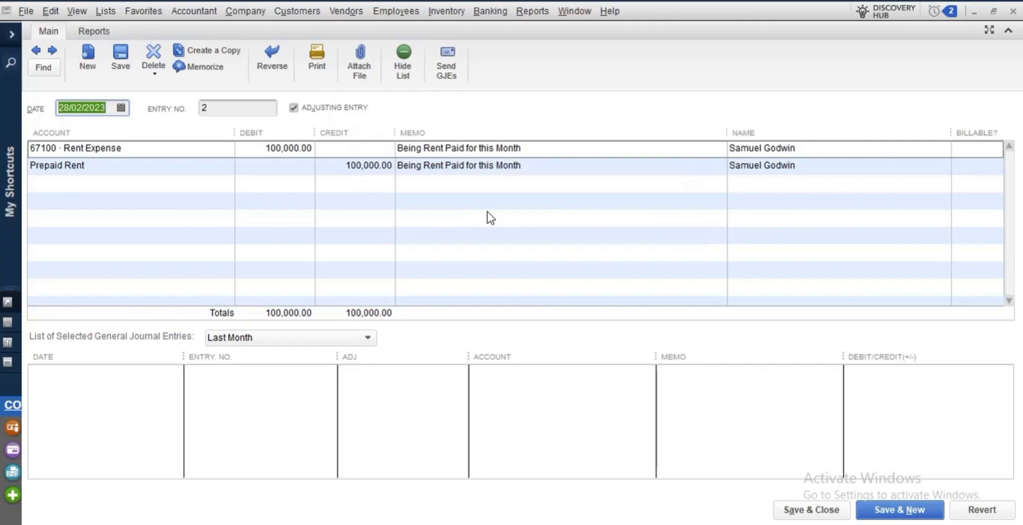
{"action": "left_click", "coordinate": [1012, 13]}
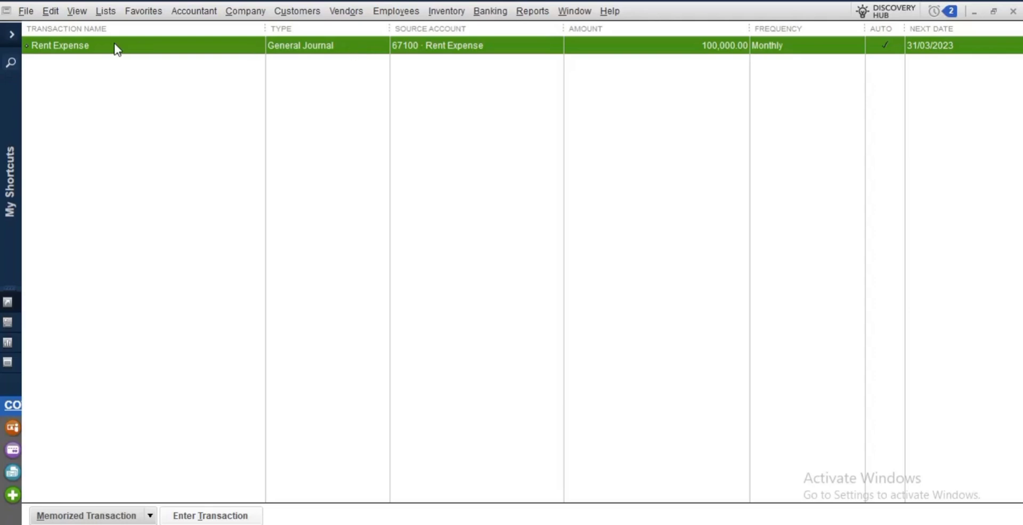
Post the March 100,000.00 rent journal from the memorized Rent Expense.
{"action": "double_click", "coordinate": [247, 47]}
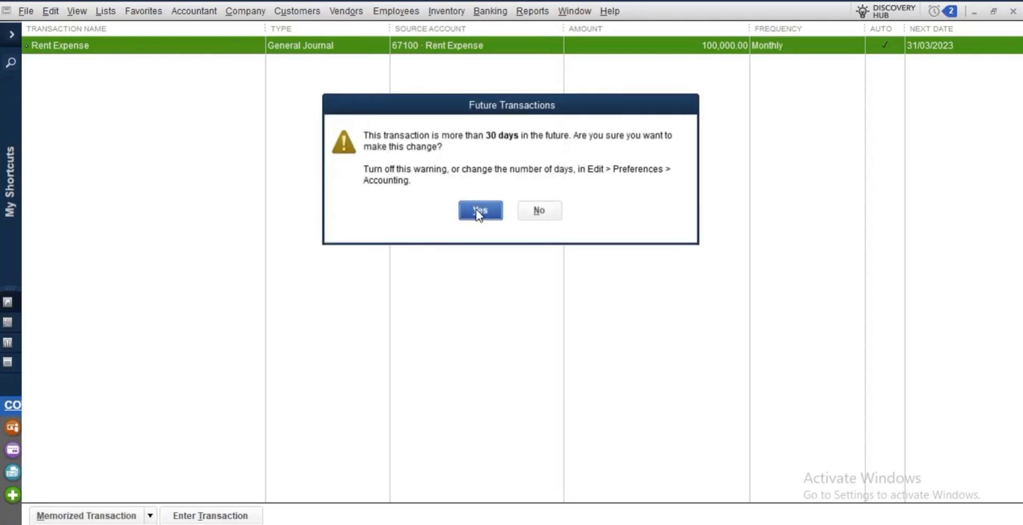
{"action": "left_click", "coordinate": [476, 210]}
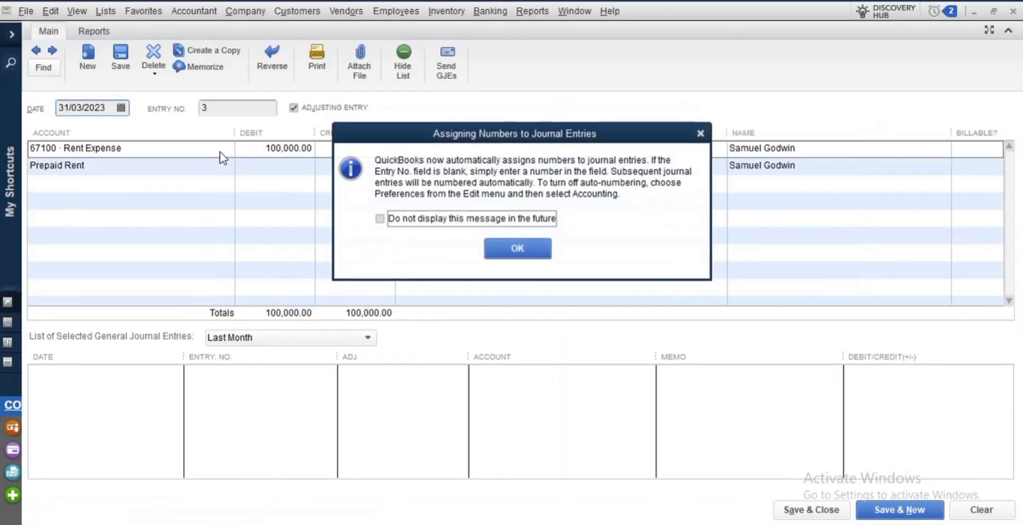
{"action": "left_click", "coordinate": [510, 253]}
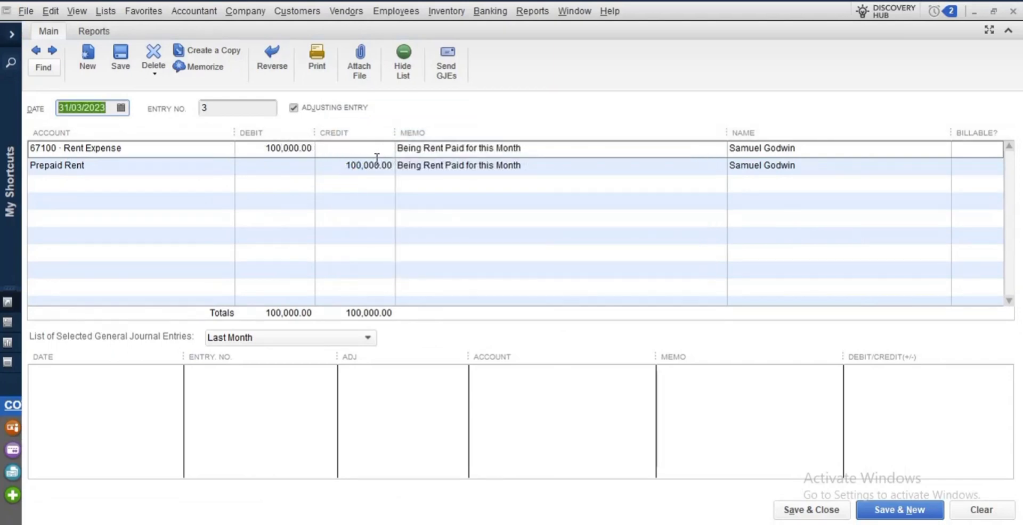
{"action": "left_click", "coordinate": [120, 60]}
{"action": "left_click", "coordinate": [483, 205]}
{"action": "left_click", "coordinate": [818, 511]}
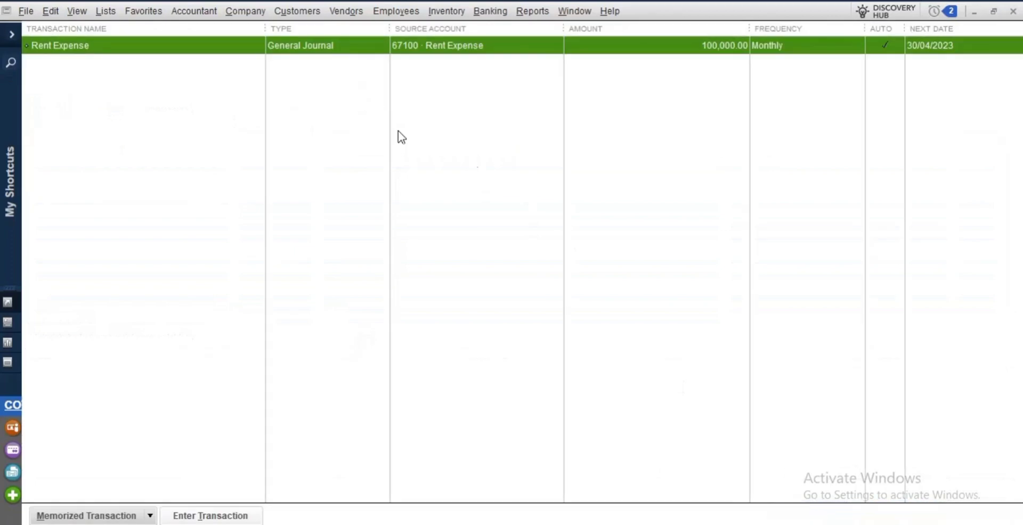
Reopen the Memorized Transaction List and post the April rent journal entry.
{"action": "left_click", "coordinate": [1012, 13]}
{"action": "left_click", "coordinate": [100, 11]}
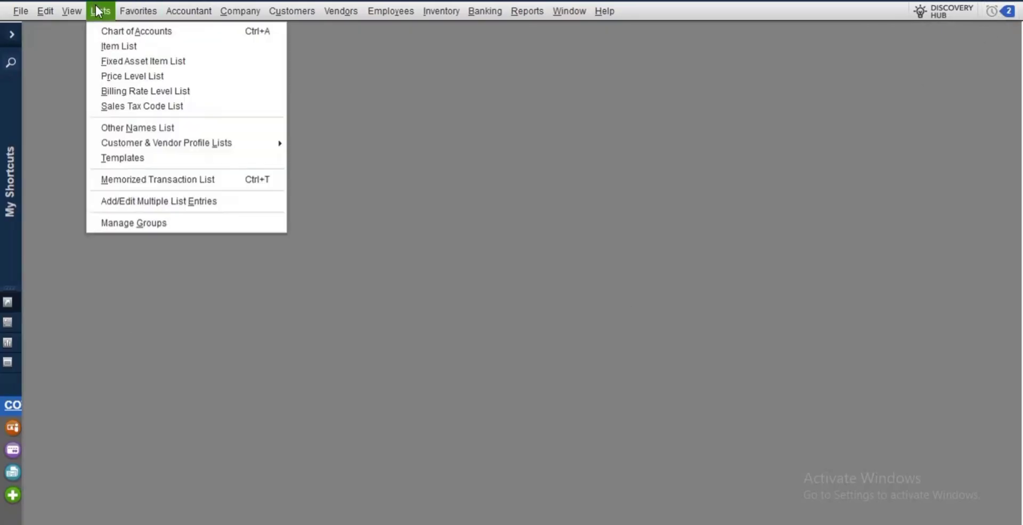
{"action": "left_click", "coordinate": [137, 181]}
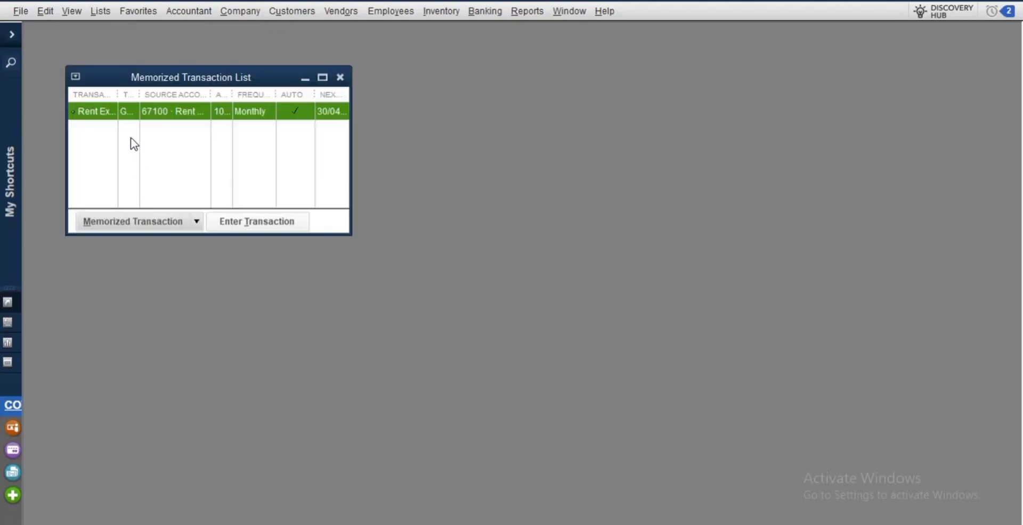
{"action": "double_click", "coordinate": [171, 112]}
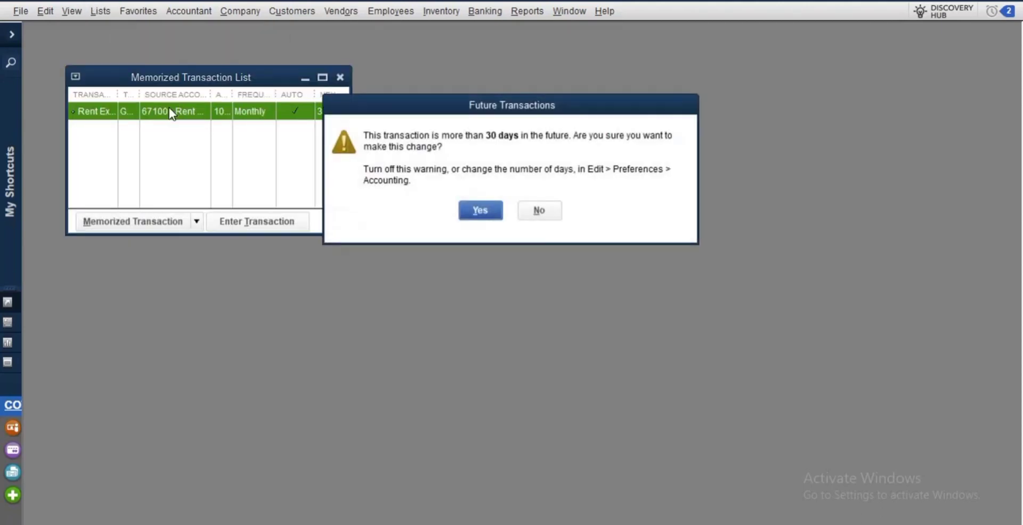
{"action": "left_click", "coordinate": [471, 213]}
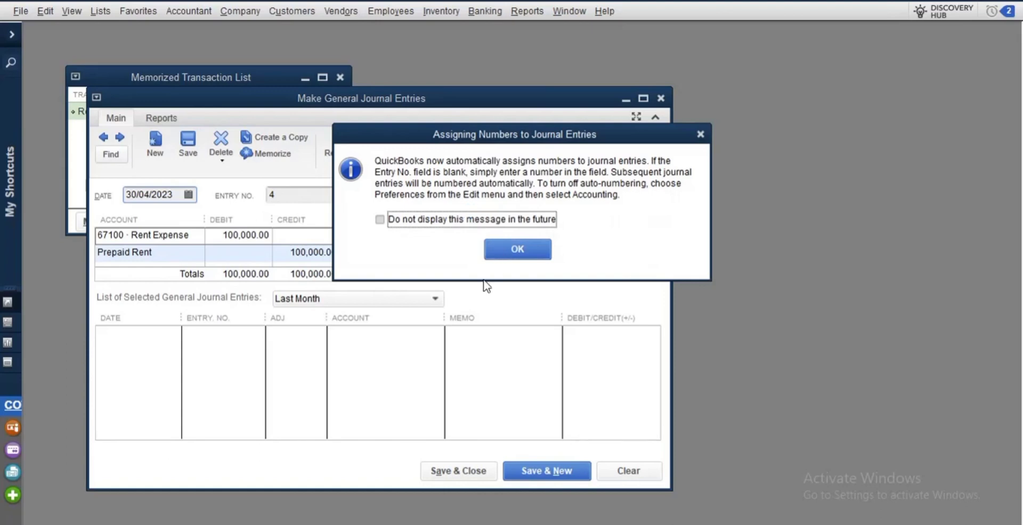
{"action": "left_click", "coordinate": [517, 249]}
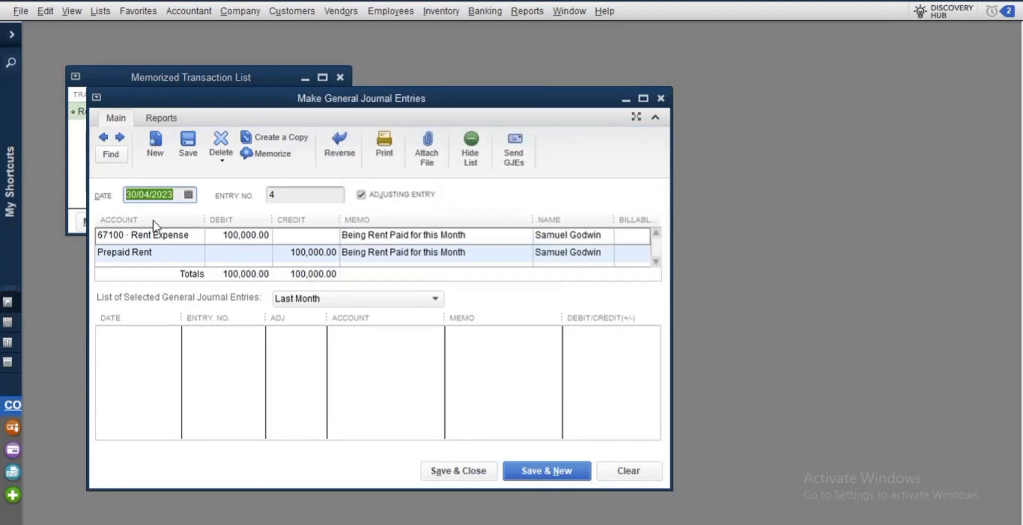
{"action": "left_click", "coordinate": [465, 471]}
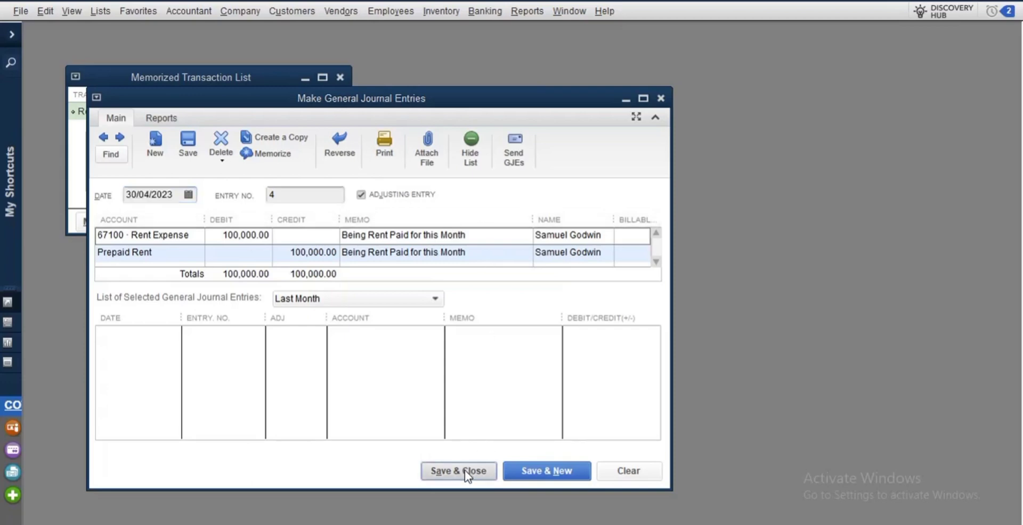
{"action": "left_click", "coordinate": [463, 211]}
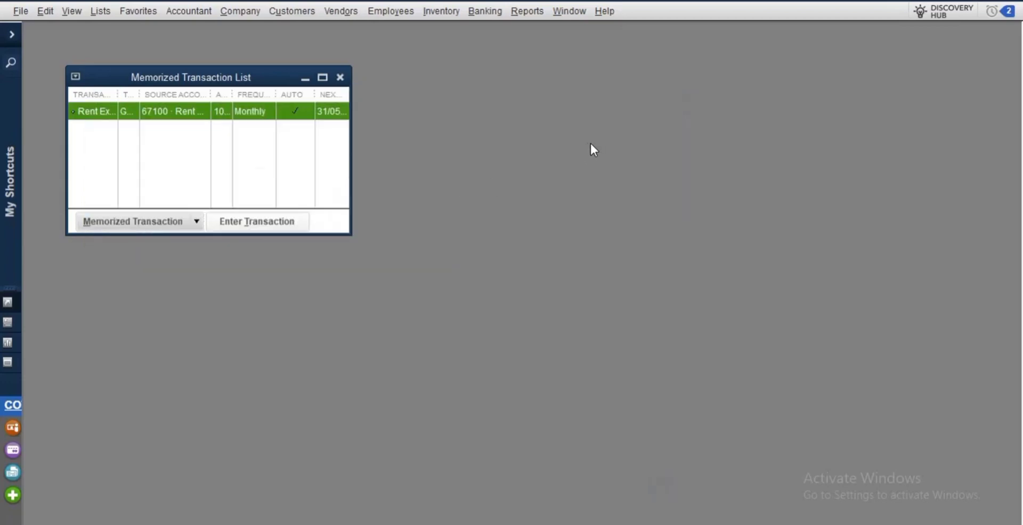
Post the May rent journal entry from the memorized Rent Expense.
{"action": "left_click", "coordinate": [235, 221]}
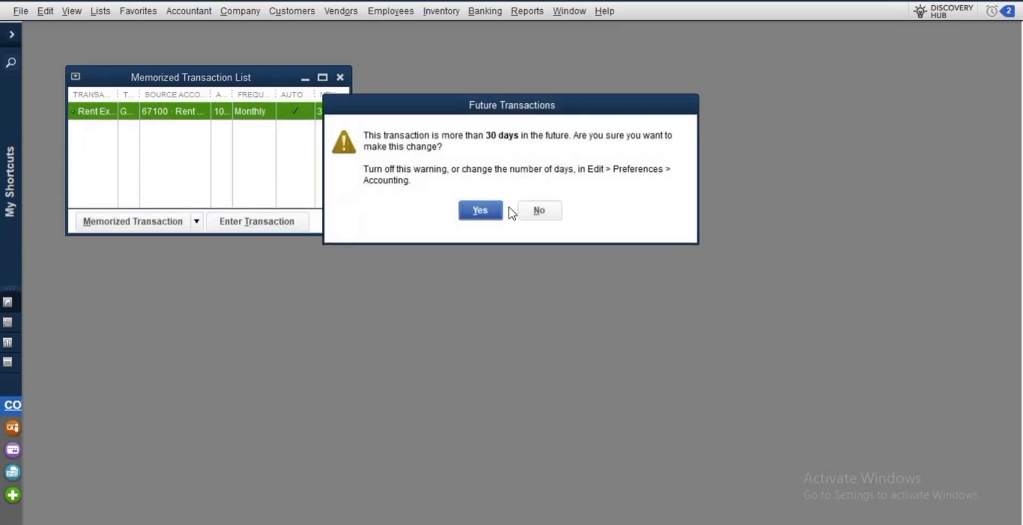
{"action": "left_click", "coordinate": [483, 211]}
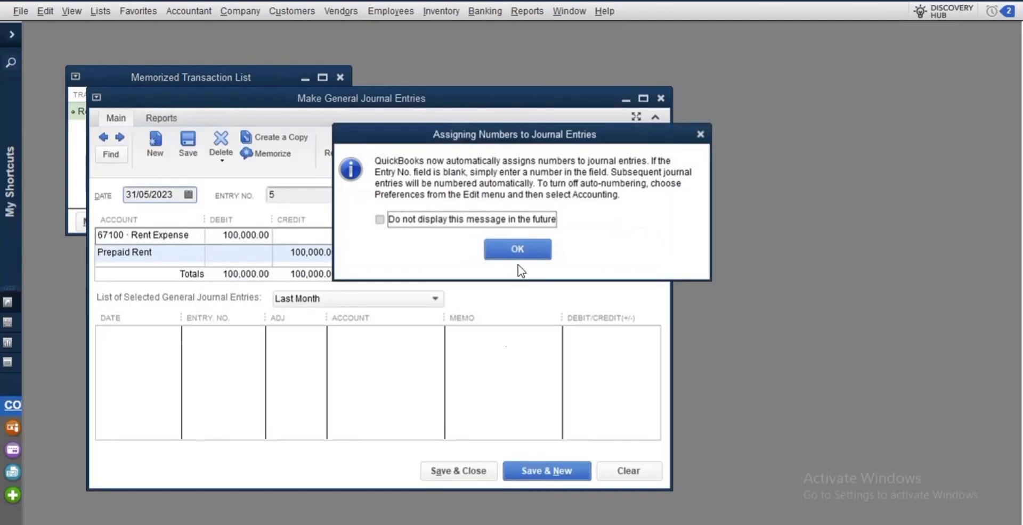
{"action": "left_click", "coordinate": [516, 253]}
{"action": "left_click", "coordinate": [470, 463]}
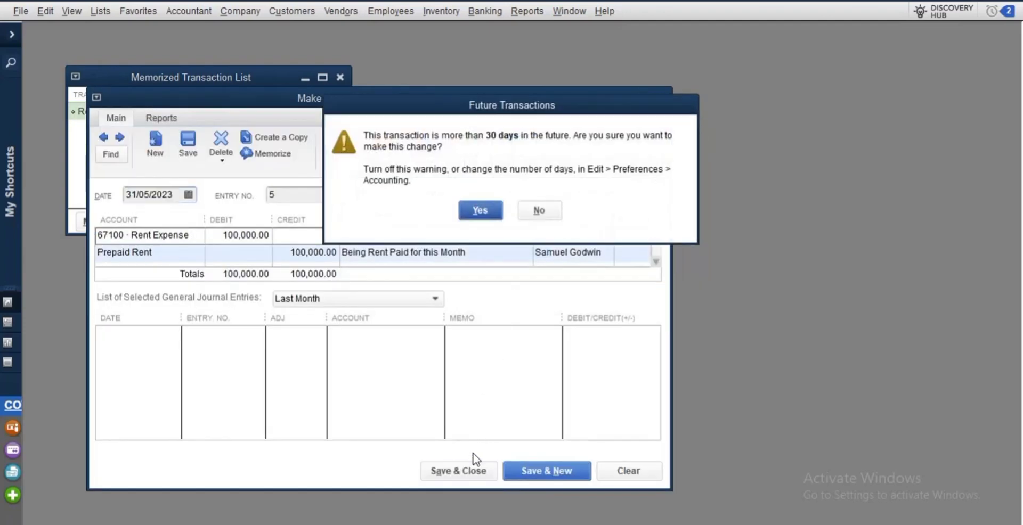
{"action": "left_click", "coordinate": [482, 211]}
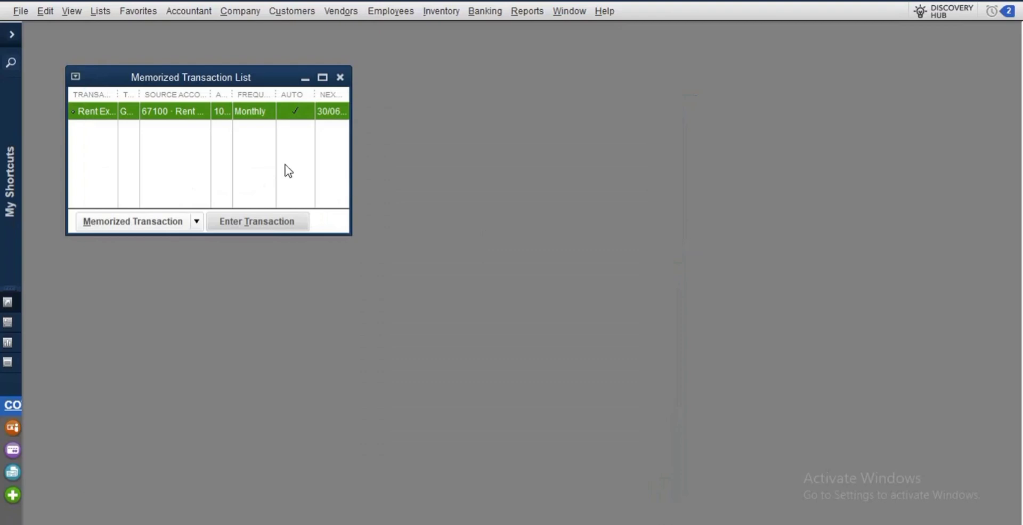
Post the June rent journal entry and close the Memorized Transaction List.
{"action": "left_click", "coordinate": [322, 78]}
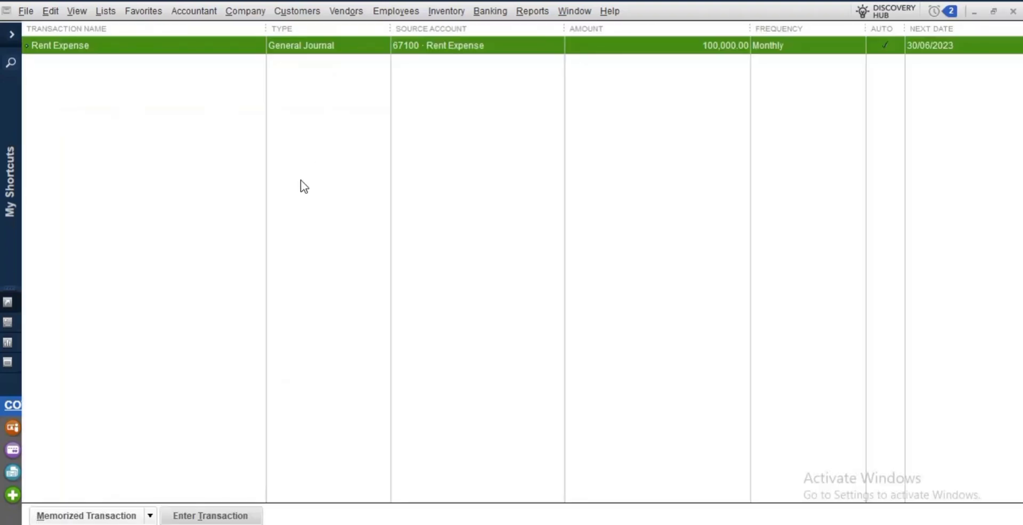
{"action": "left_click", "coordinate": [209, 517]}
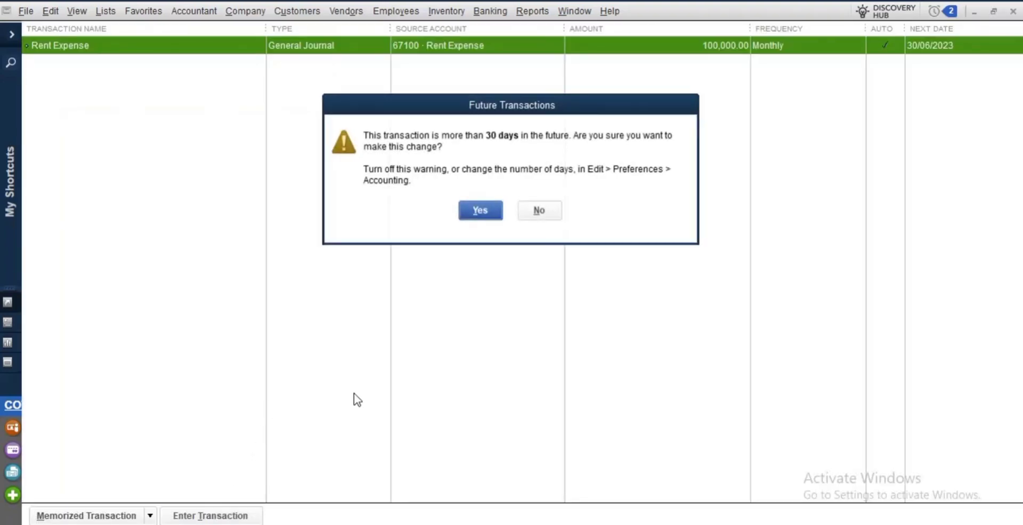
{"action": "left_click", "coordinate": [479, 210]}
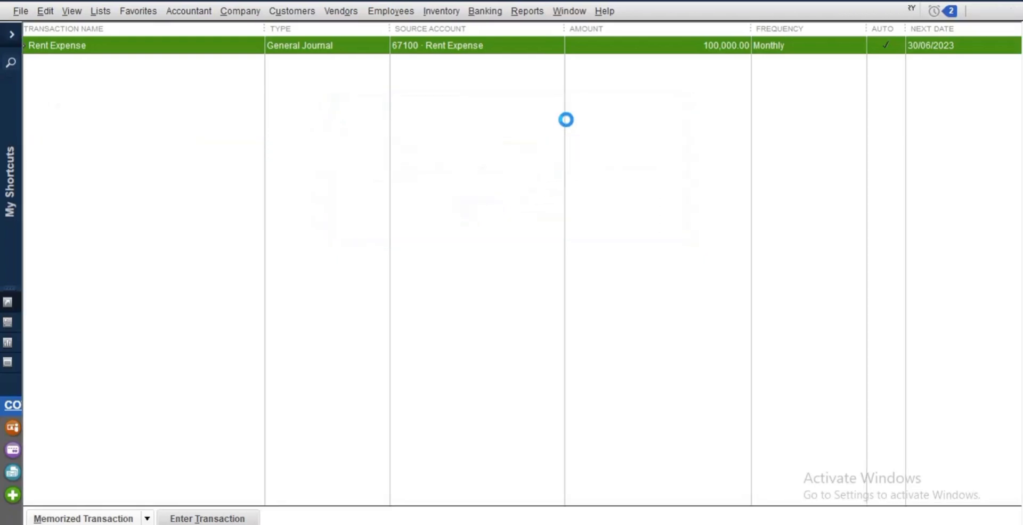
{"action": "left_click", "coordinate": [522, 247]}
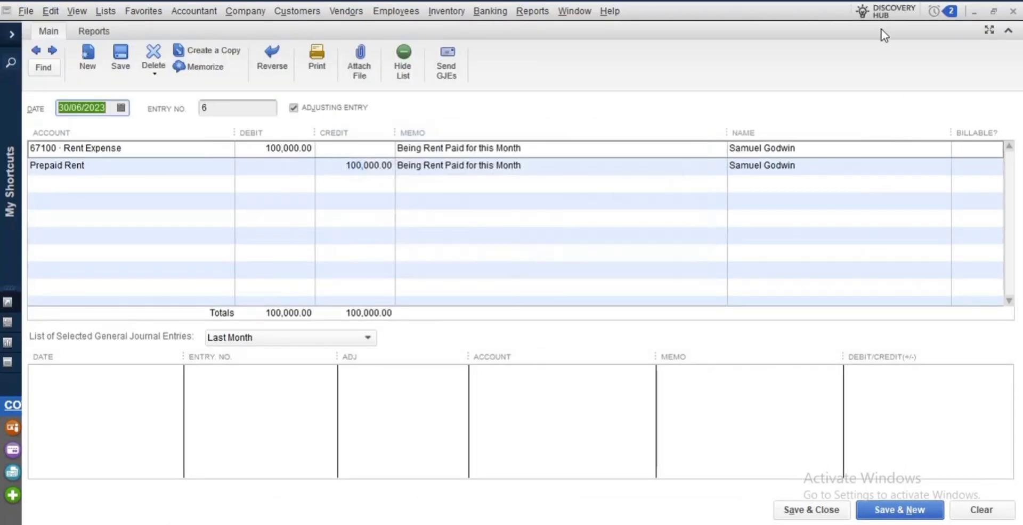
{"action": "left_click", "coordinate": [840, 510]}
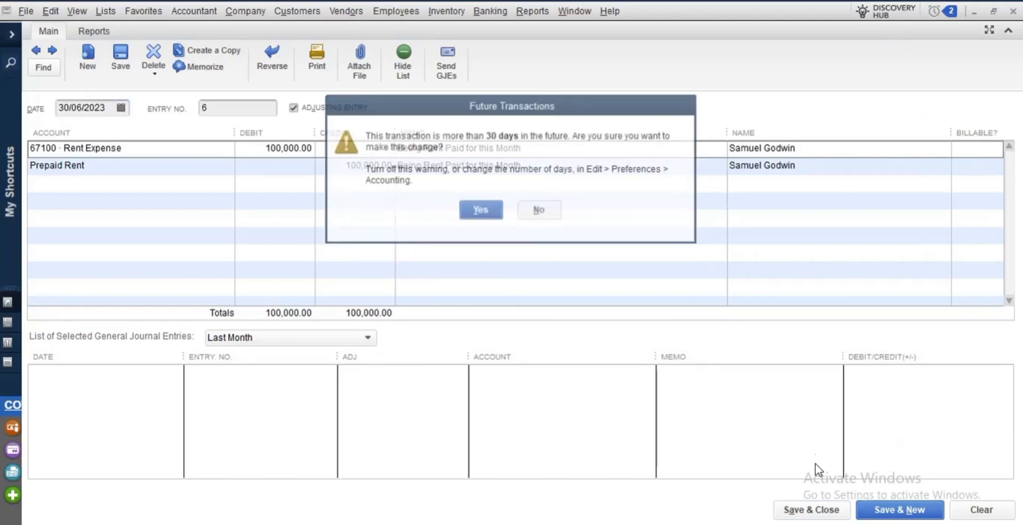
{"action": "left_click", "coordinate": [473, 211]}
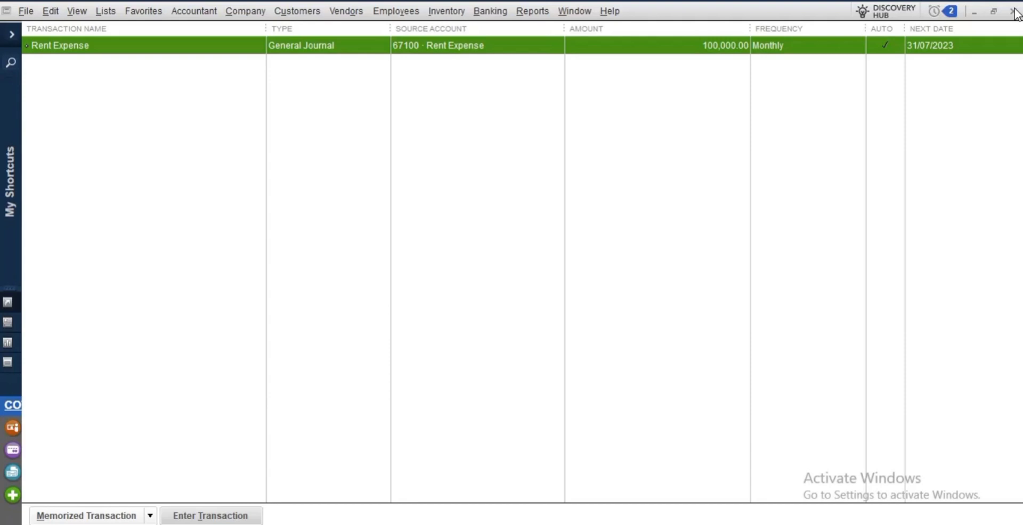
{"action": "left_click", "coordinate": [1012, 11]}
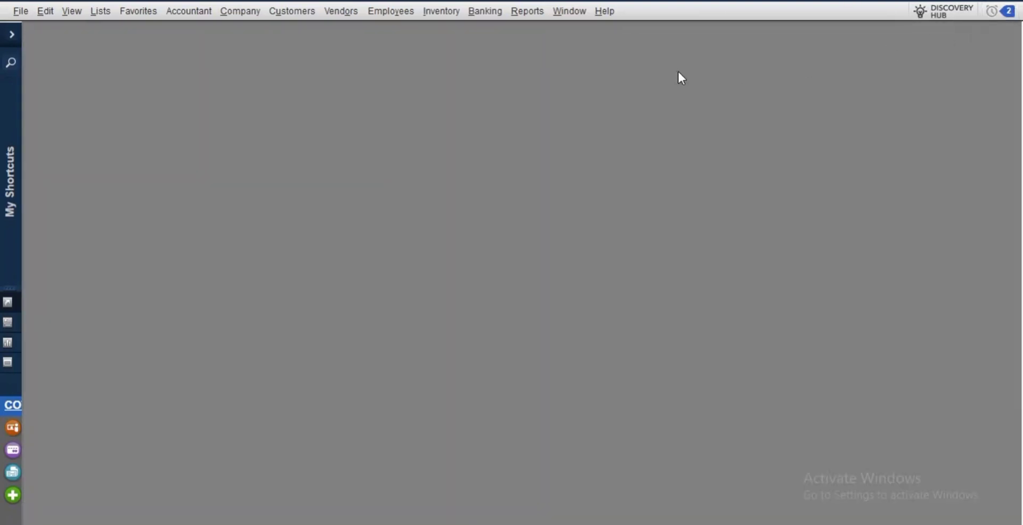
Open the Profit & Loss Standard report and set its end date to 31/12/2023.
{"action": "left_click", "coordinate": [524, 11]}
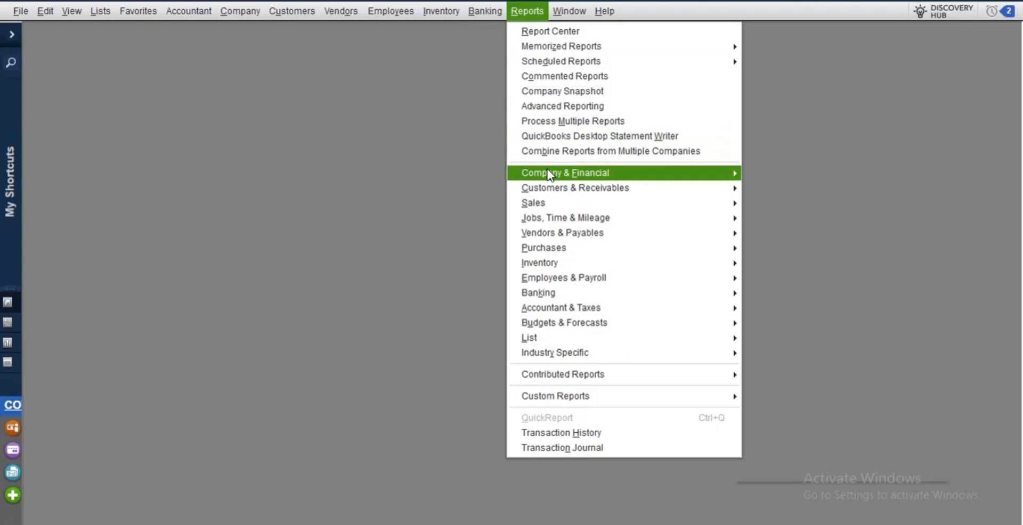
{"action": "mouse_move", "coordinate": [549, 174]}
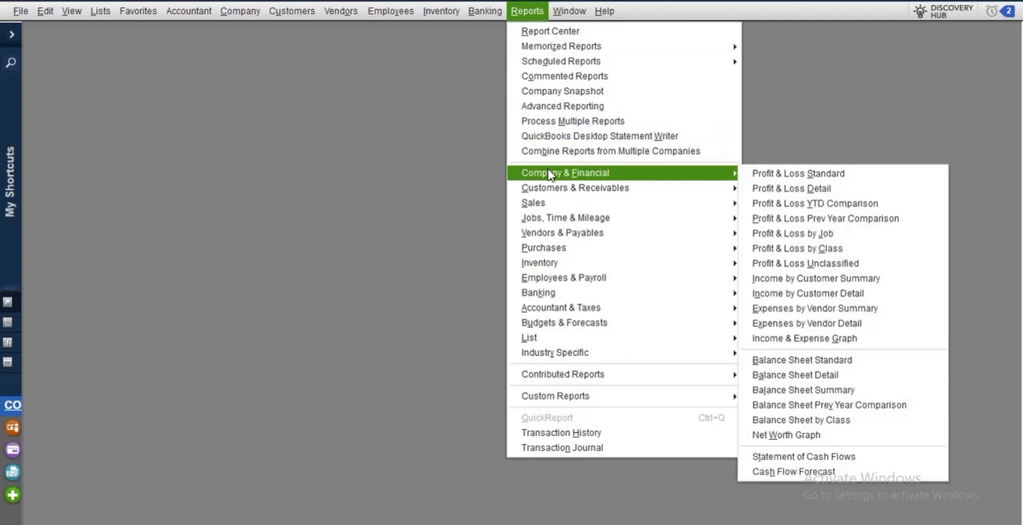
{"action": "left_click", "coordinate": [762, 172]}
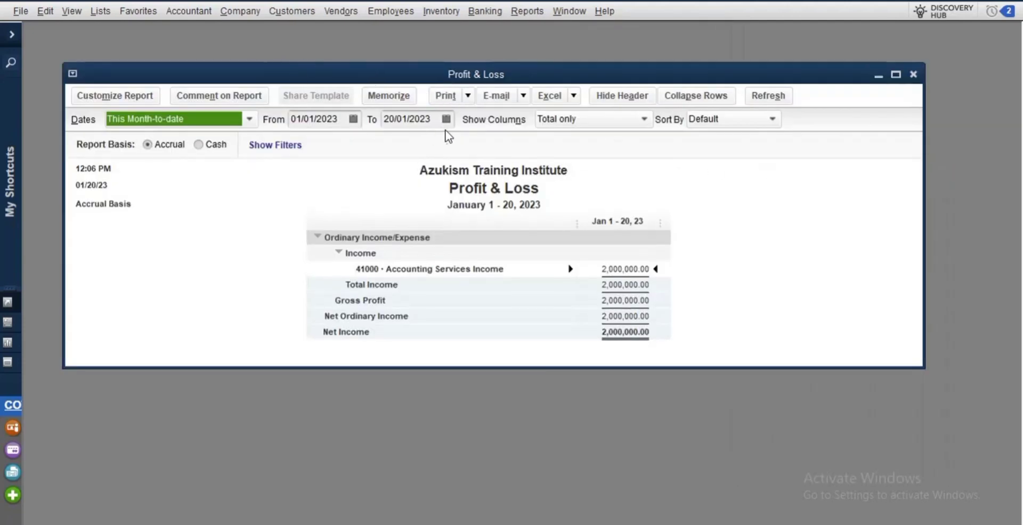
{"action": "left_click", "coordinate": [446, 119]}
{"action": "left_click", "coordinate": [505, 145]}
{"action": "left_click", "coordinate": [505, 145]}
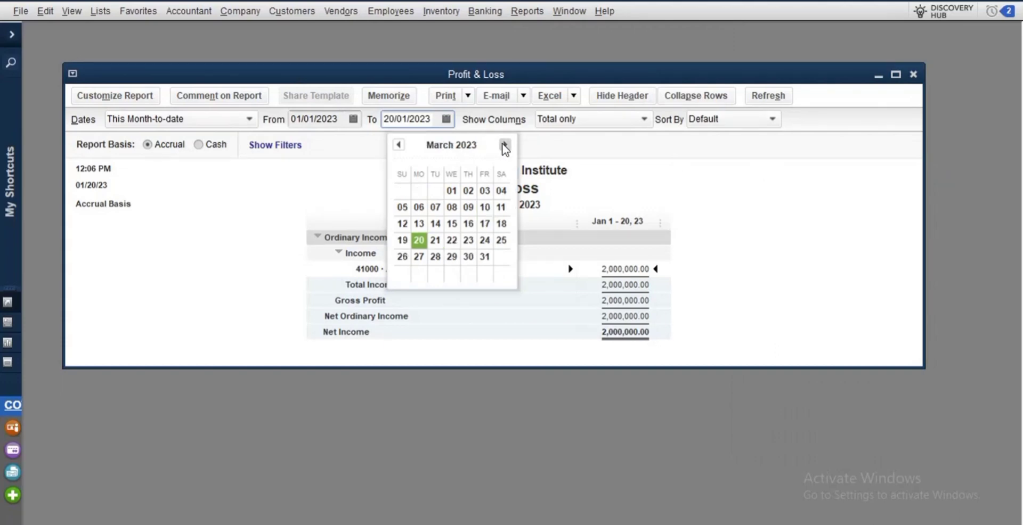
{"action": "left_click", "coordinate": [504, 144]}
{"action": "left_click", "coordinate": [505, 145]}
{"action": "left_click", "coordinate": [504, 145]}
{"action": "left_click", "coordinate": [505, 145]}
{"action": "left_click", "coordinate": [505, 145]}
{"action": "left_click", "coordinate": [505, 145]}
{"action": "left_click", "coordinate": [505, 144]}
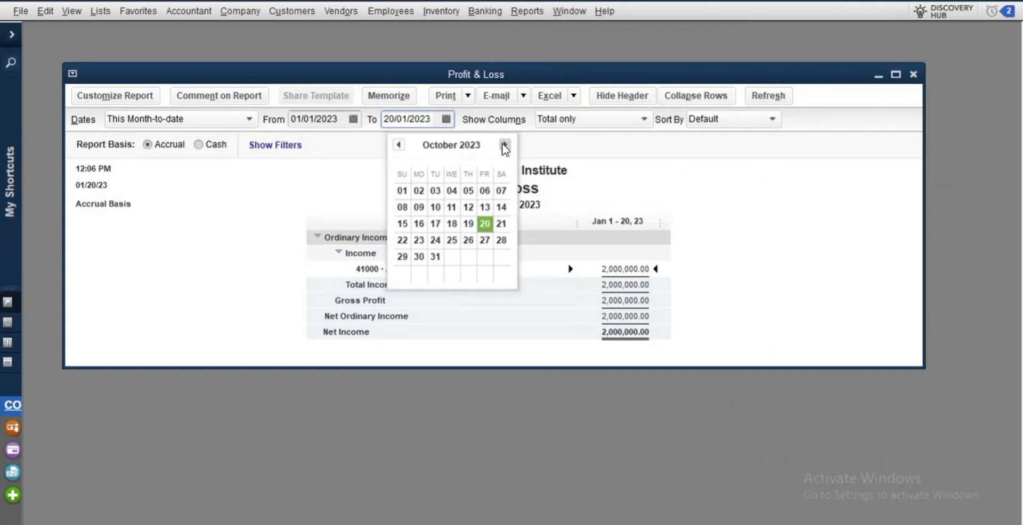
{"action": "left_click", "coordinate": [505, 145]}
{"action": "left_click", "coordinate": [505, 145]}
{"action": "left_click", "coordinate": [504, 145]}
{"action": "left_click", "coordinate": [505, 145]}
{"action": "left_click", "coordinate": [398, 145]}
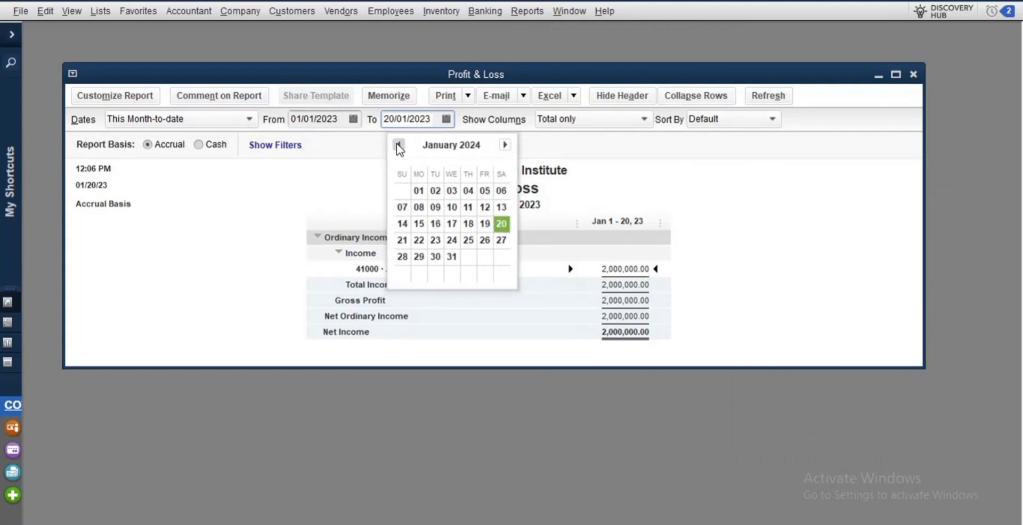
{"action": "left_click", "coordinate": [399, 145]}
{"action": "left_click", "coordinate": [402, 273]}
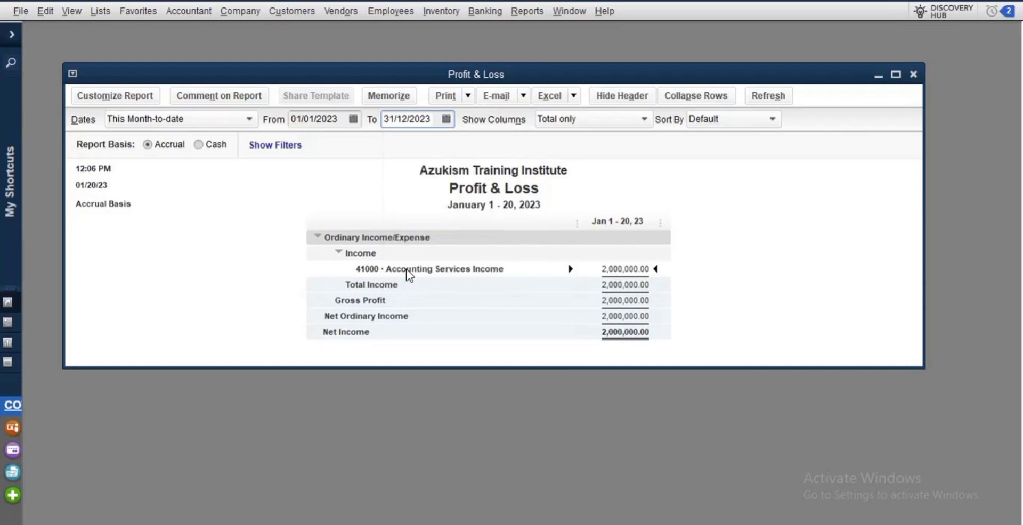
{"action": "left_click", "coordinate": [759, 215]}
Review the six journal entries behind the 600,000.00 Rent Expense, then close both reports.
{"action": "scroll", "coordinate": [765, 245], "scroll_direction": "down", "scroll_amount": 2}
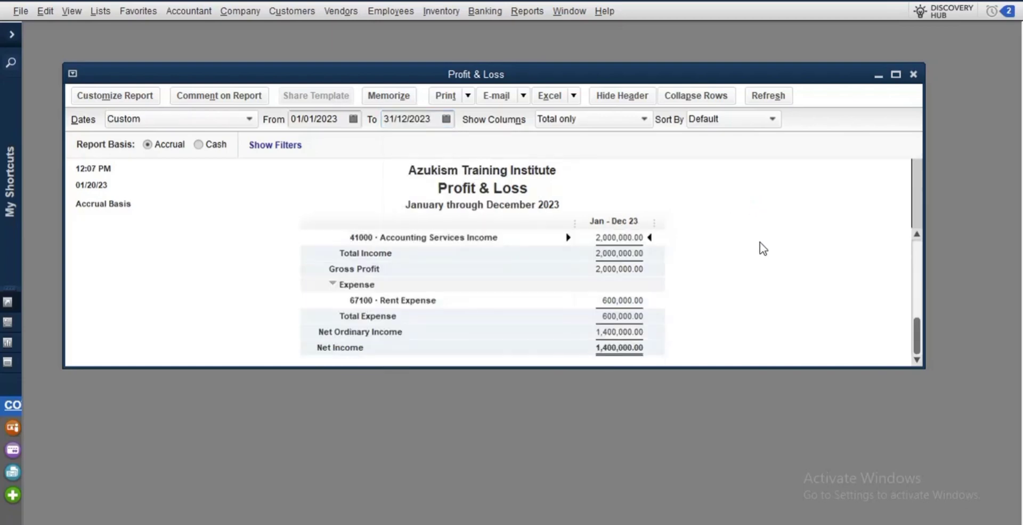
{"action": "double_click", "coordinate": [618, 301]}
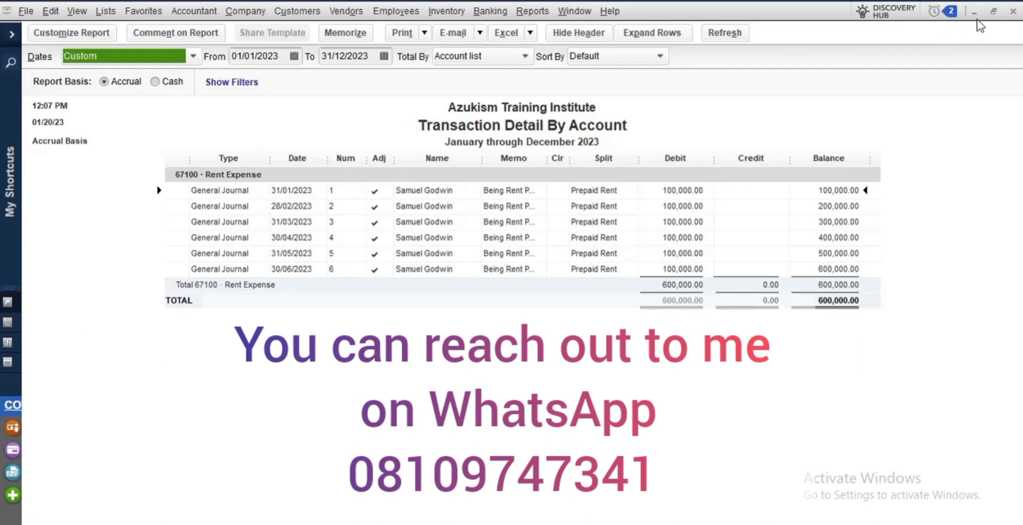
{"action": "left_click", "coordinate": [1014, 12]}
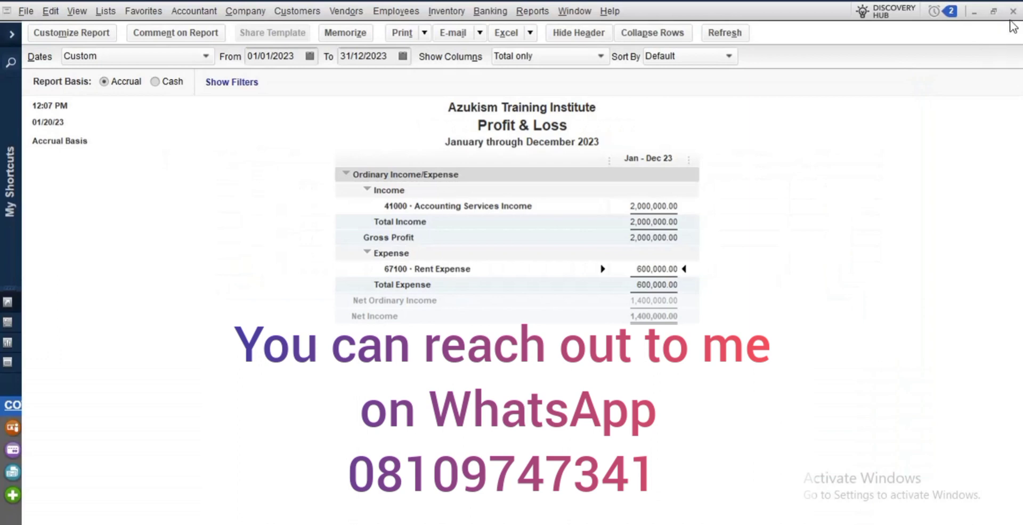
{"action": "left_click", "coordinate": [1013, 12]}
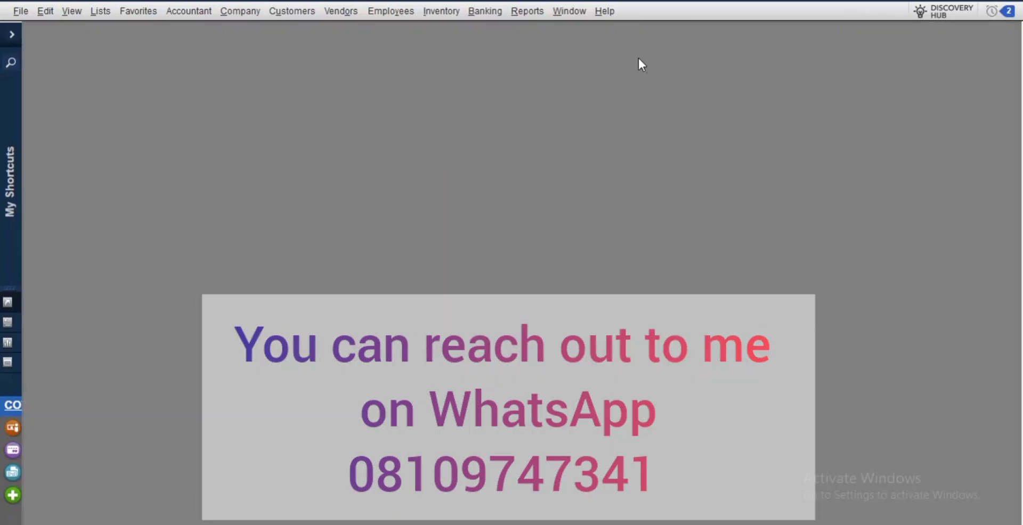
Open the Balance Sheet Standard report with its dates set to This Fiscal Year.
{"action": "left_click", "coordinate": [528, 11]}
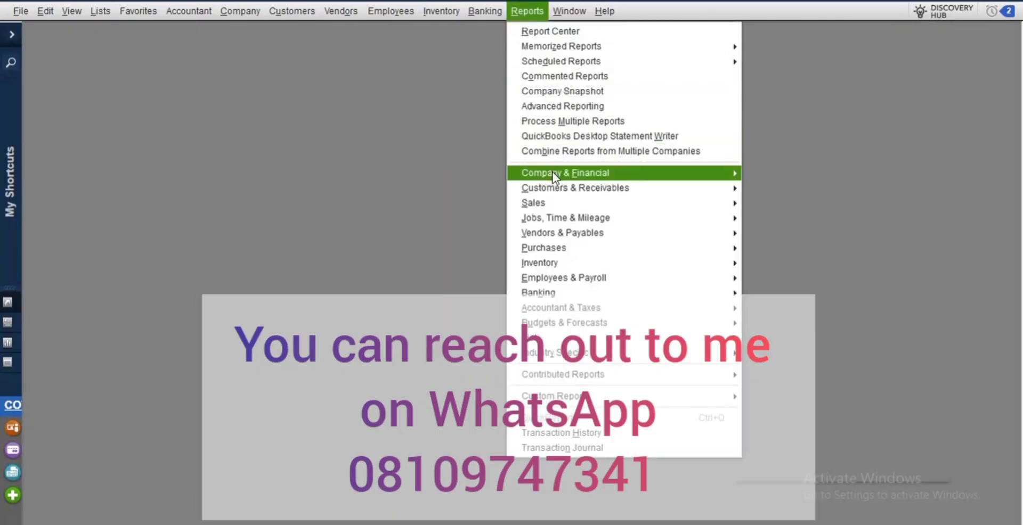
{"action": "mouse_move", "coordinate": [552, 174]}
{"action": "left_click", "coordinate": [800, 363]}
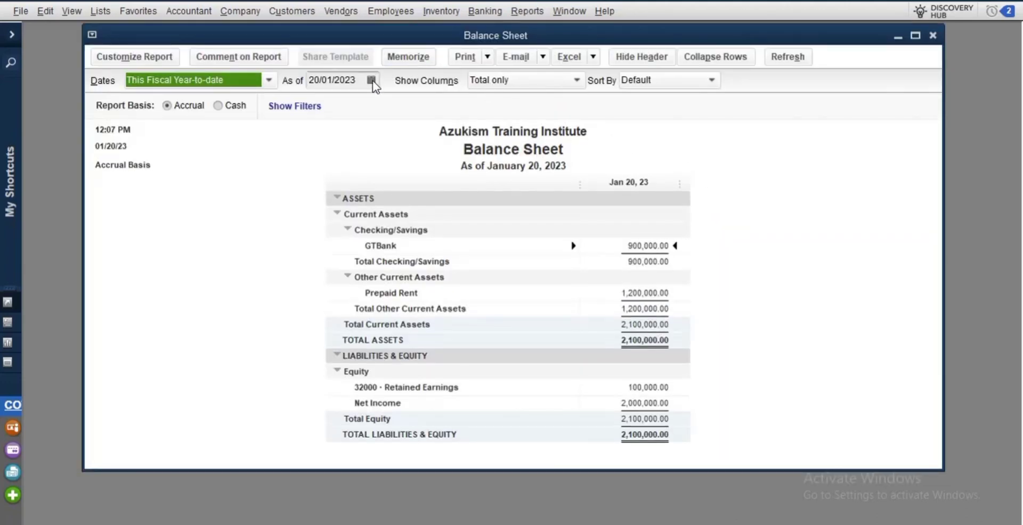
{"action": "left_click", "coordinate": [371, 80]}
{"action": "left_click", "coordinate": [269, 80]}
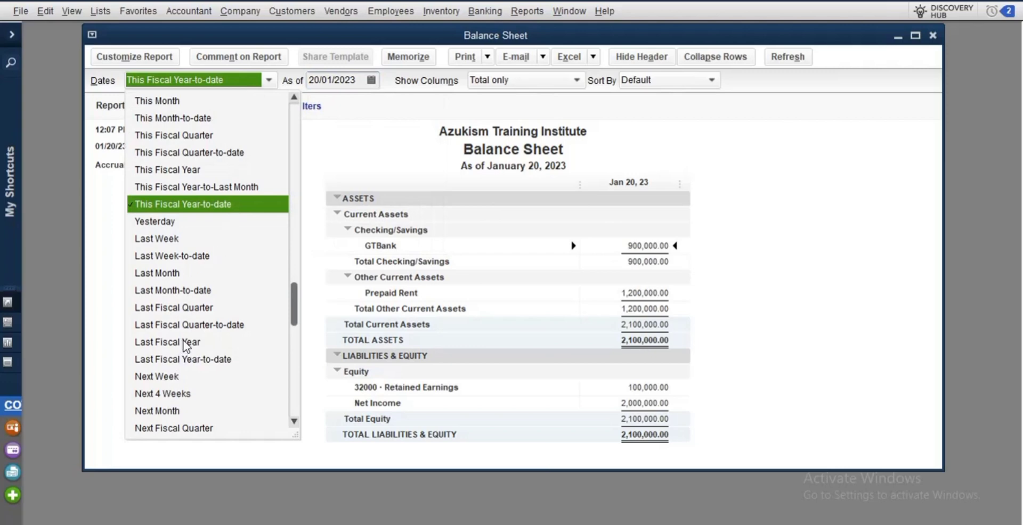
{"action": "left_click", "coordinate": [166, 170]}
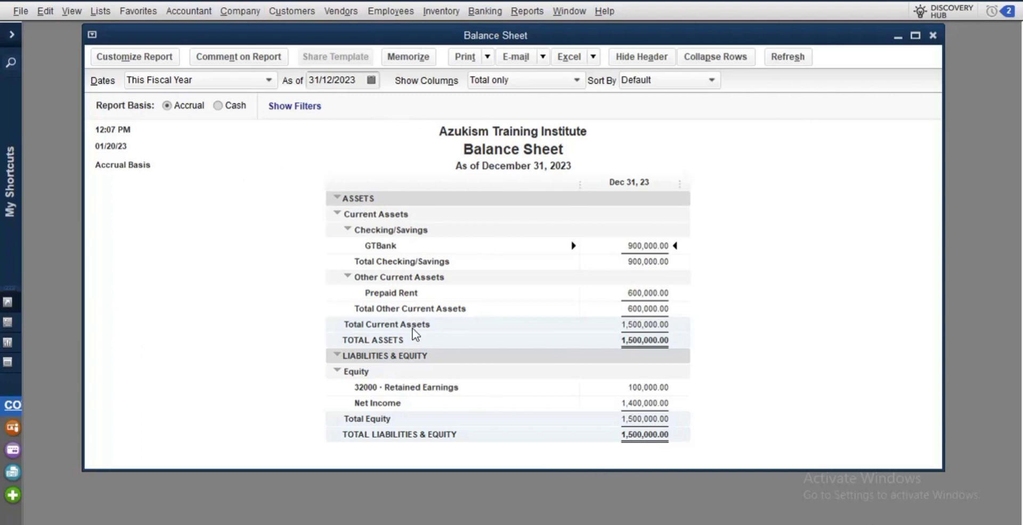
Inspect the Prepaid Rent transactions with a widened Split column, then close both reports.
{"action": "double_click", "coordinate": [650, 293]}
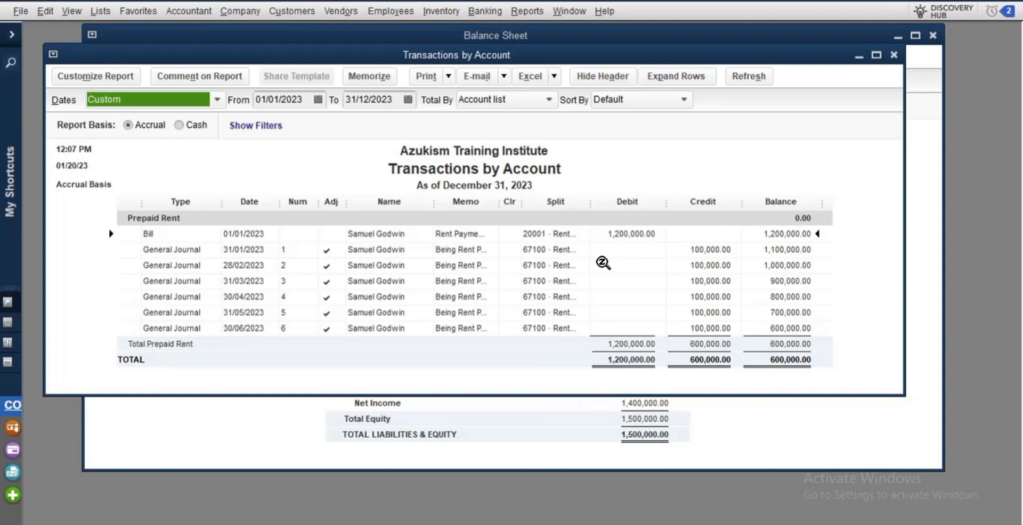
{"action": "left_click_drag", "start_coordinate": [590, 207], "coordinate": [597, 211]}
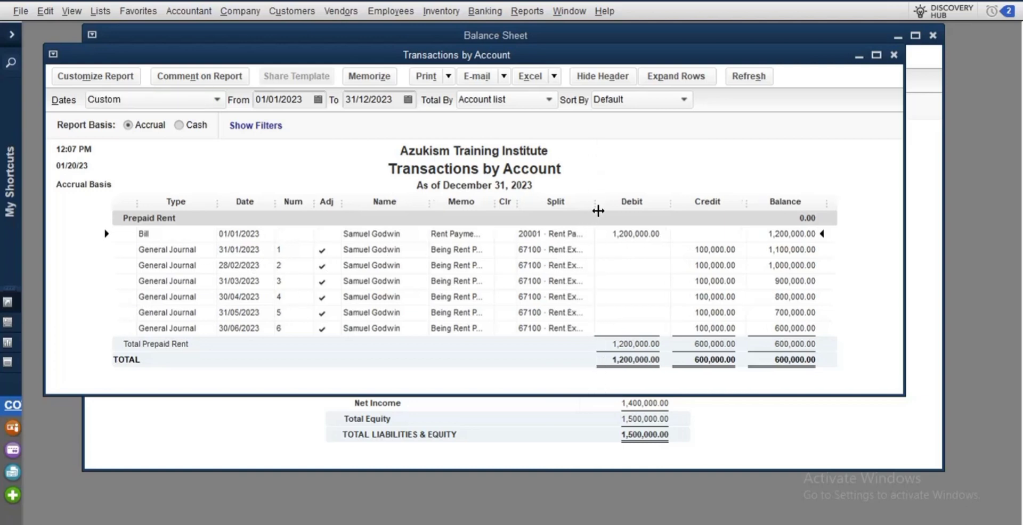
{"action": "left_click", "coordinate": [711, 251]}
{"action": "left_click", "coordinate": [712, 264]}
{"action": "left_click", "coordinate": [714, 275]}
{"action": "left_click", "coordinate": [894, 55]}
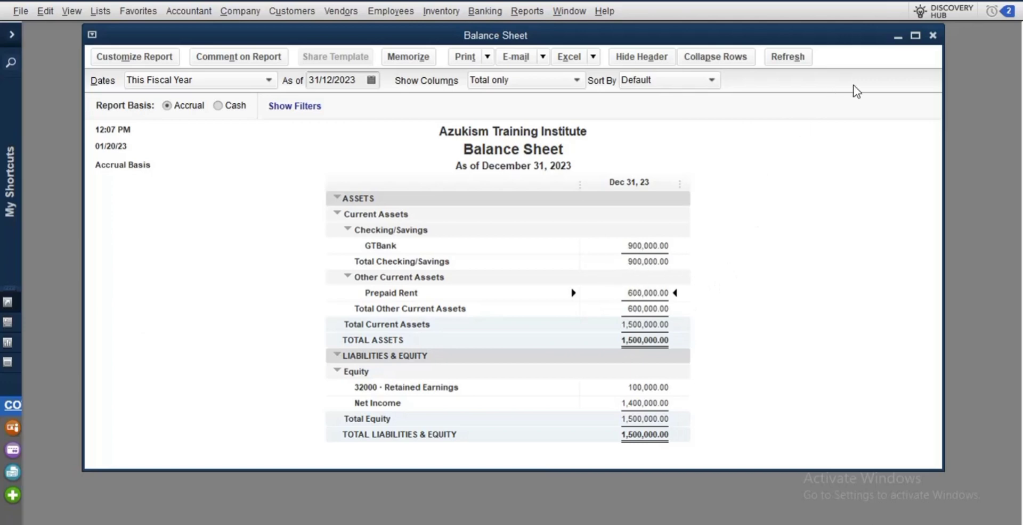
{"action": "left_click", "coordinate": [932, 35]}
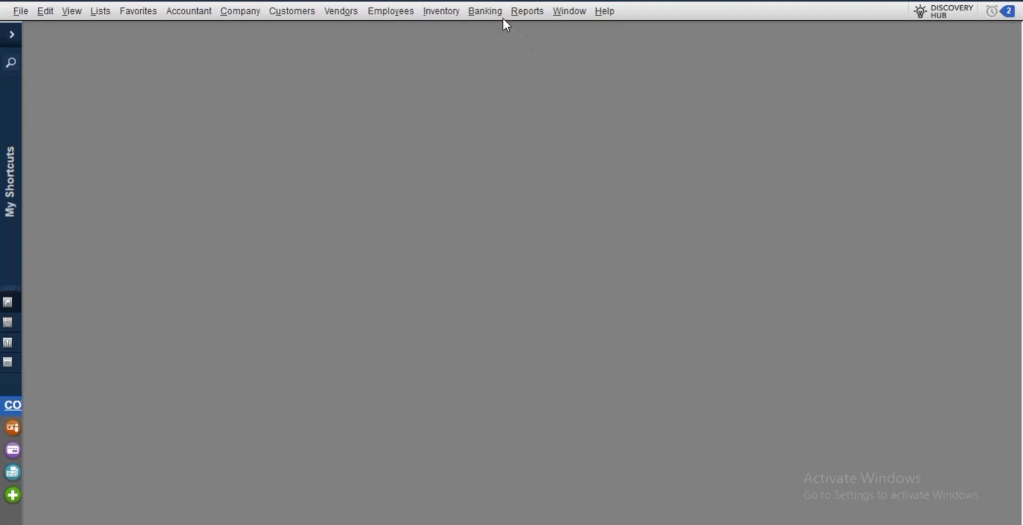
Check the Vendor Balance Summary totals 0.00, close it, and expand the left icon bar.
{"action": "left_click", "coordinate": [525, 19]}
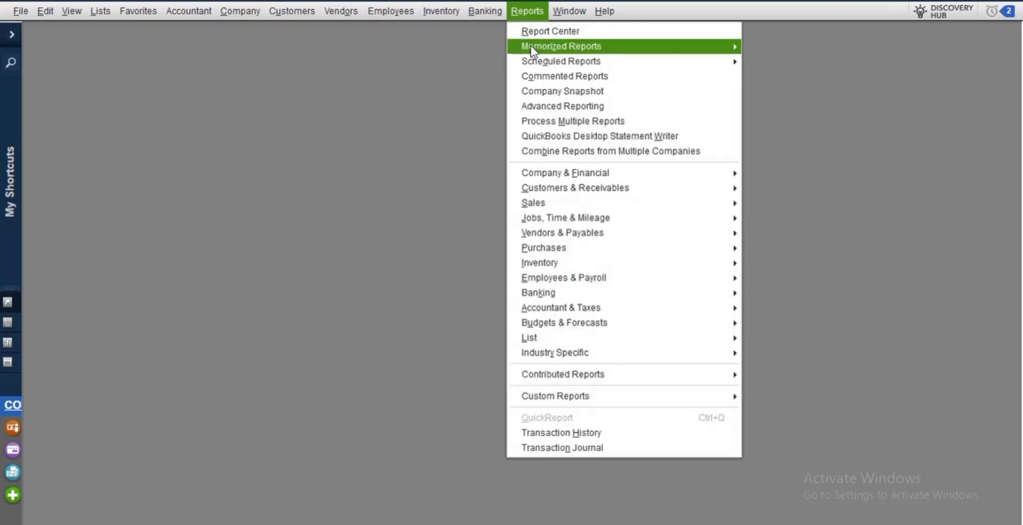
{"action": "mouse_move", "coordinate": [546, 179]}
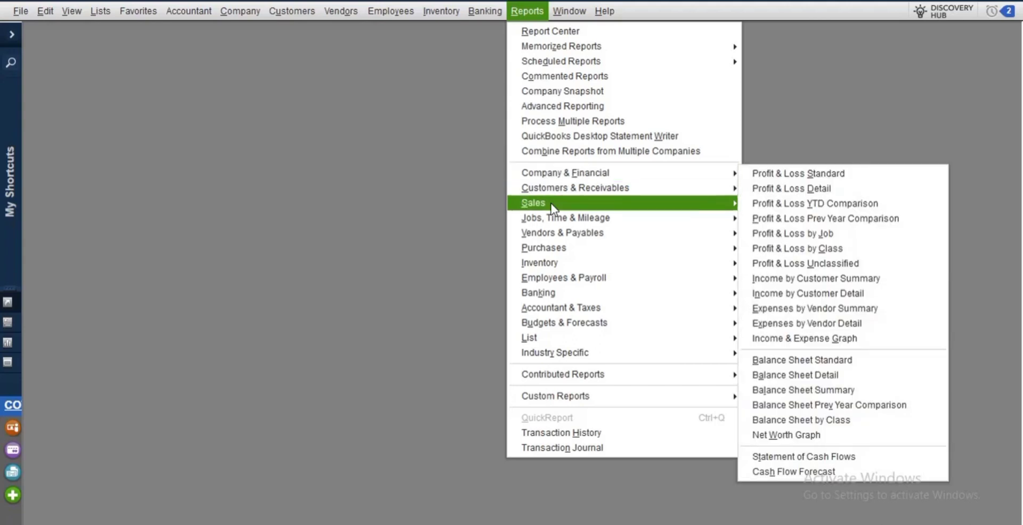
{"action": "mouse_move", "coordinate": [557, 237]}
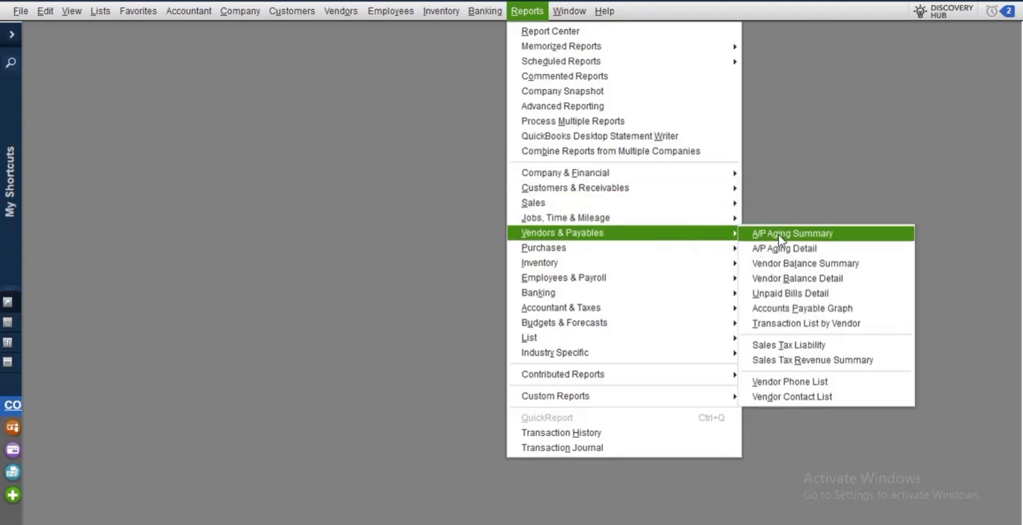
{"action": "left_click", "coordinate": [782, 263]}
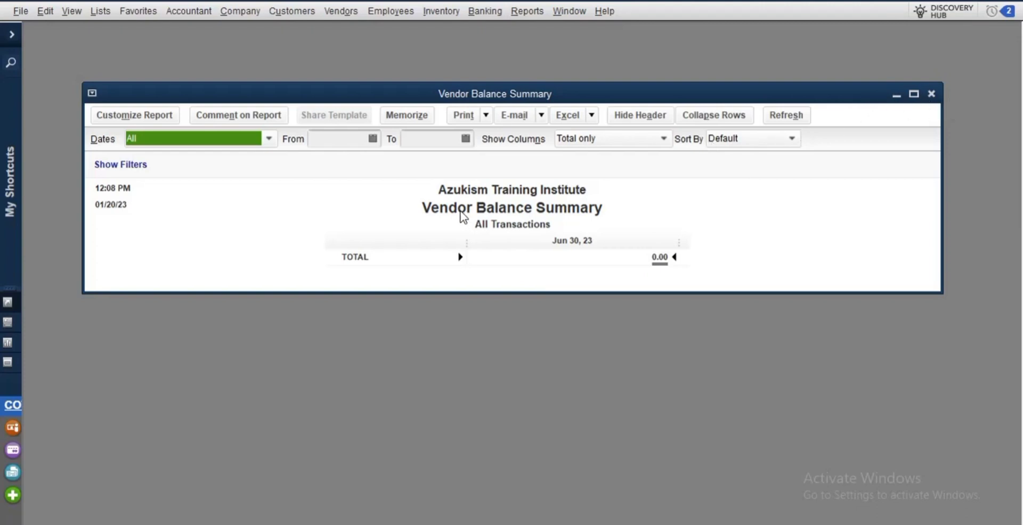
{"action": "left_click", "coordinate": [930, 94]}
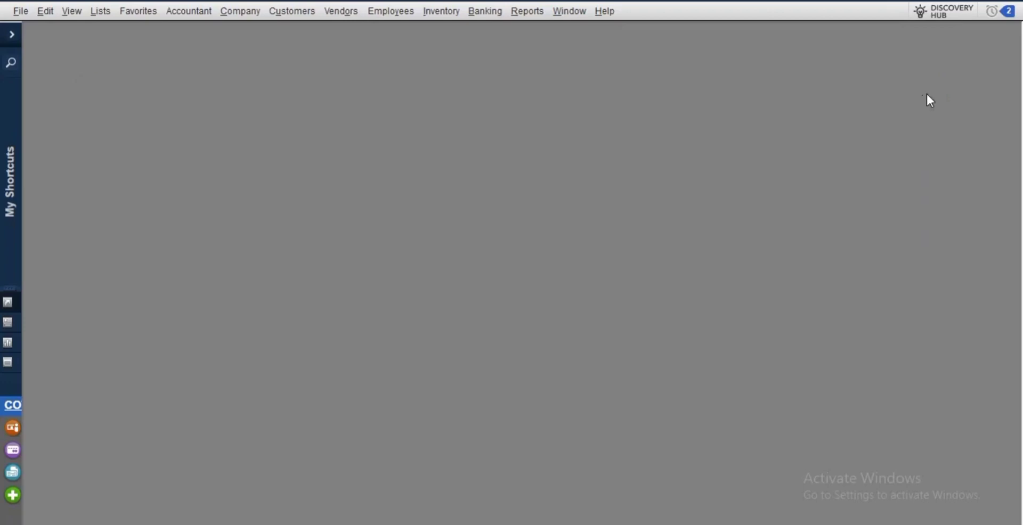
{"action": "left_click", "coordinate": [12, 37]}
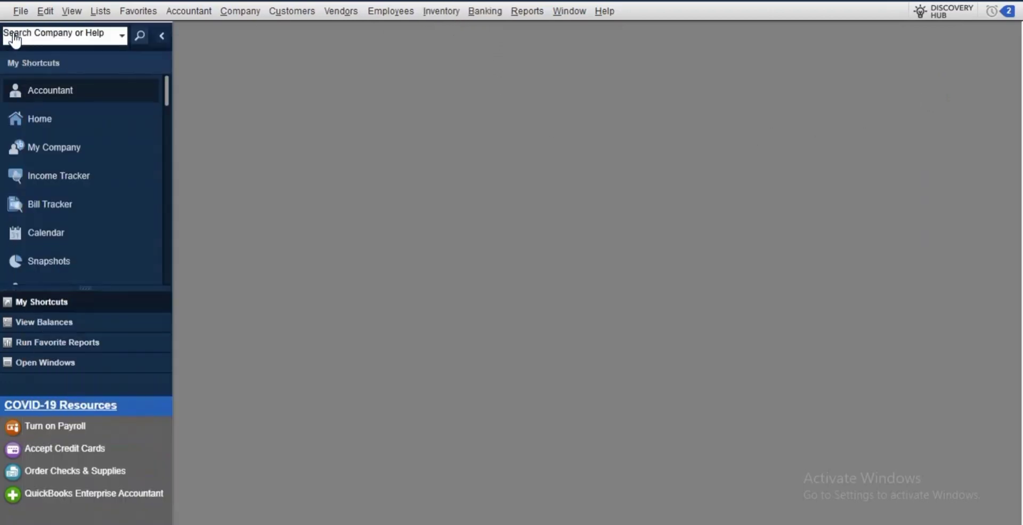